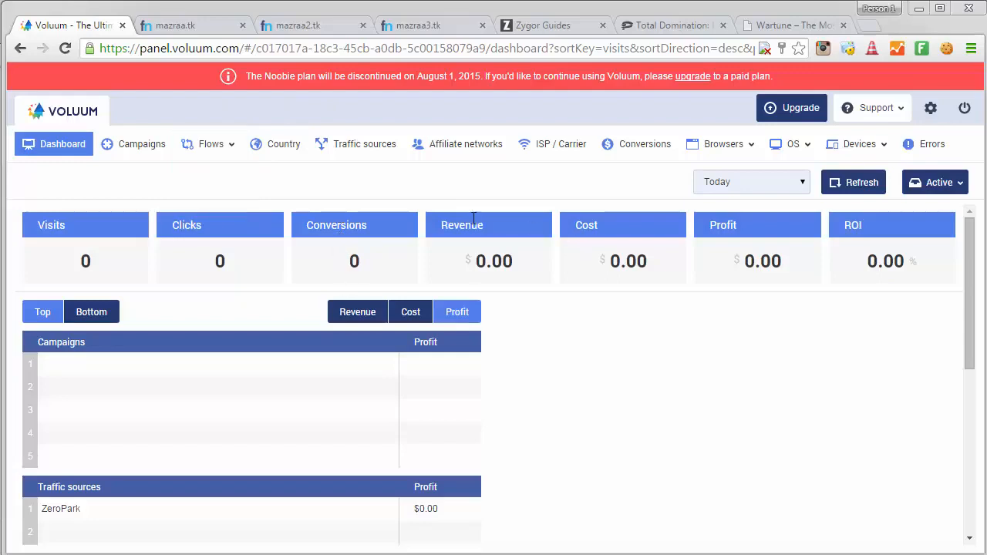
{"action": "double_click", "coordinate": [508, 262]}
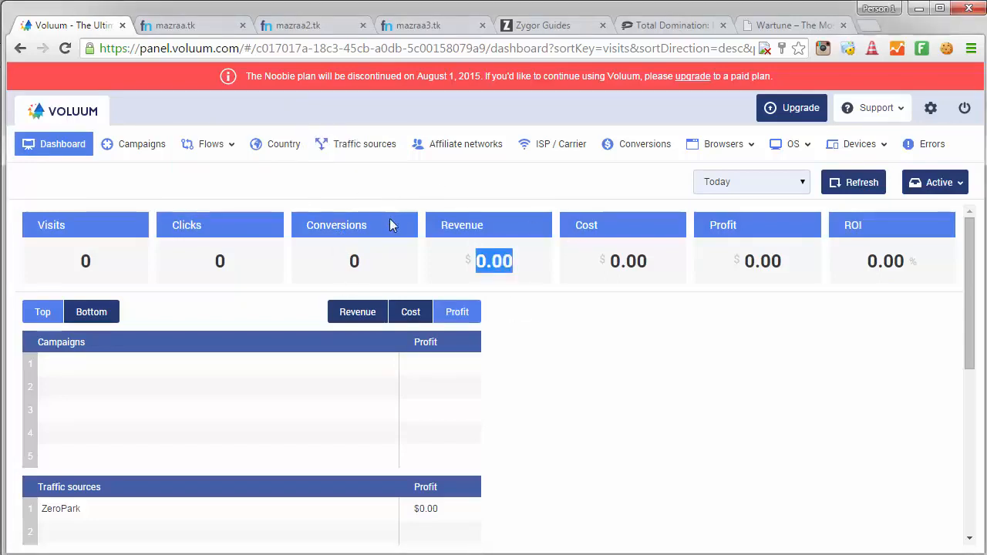
{"action": "scroll", "coordinate": [390, 225], "scroll_direction": "down", "scroll_amount": 2}
{"action": "scroll", "coordinate": [390, 223], "scroll_direction": "up", "scroll_amount": 2}
Open the offers game + landing page.txt notes and review the three CPA offer URLs.
{"action": "left_click", "coordinate": [358, 553]}
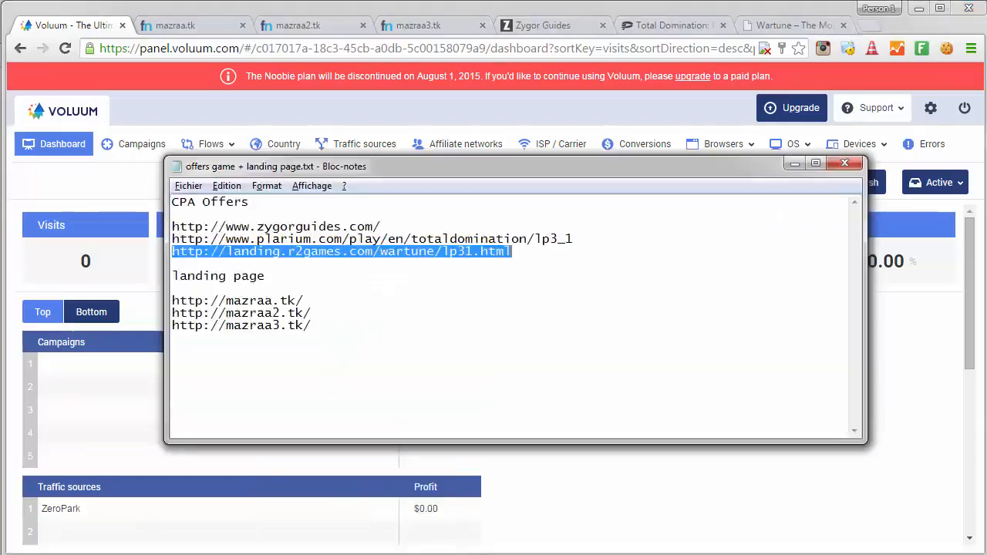
{"action": "left_click", "coordinate": [439, 267]}
{"action": "left_click_drag", "start_coordinate": [521, 236], "coordinate": [229, 220]}
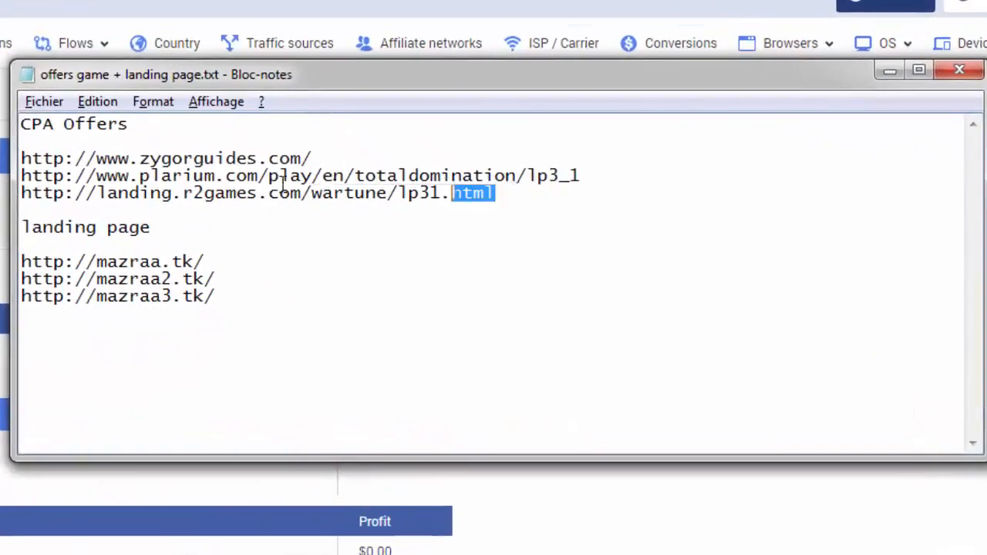
{"action": "left_click_drag", "start_coordinate": [139, 173], "coordinate": [23, 159]}
{"action": "left_click", "coordinate": [22, 159]}
{"action": "left_click", "coordinate": [509, 193]}
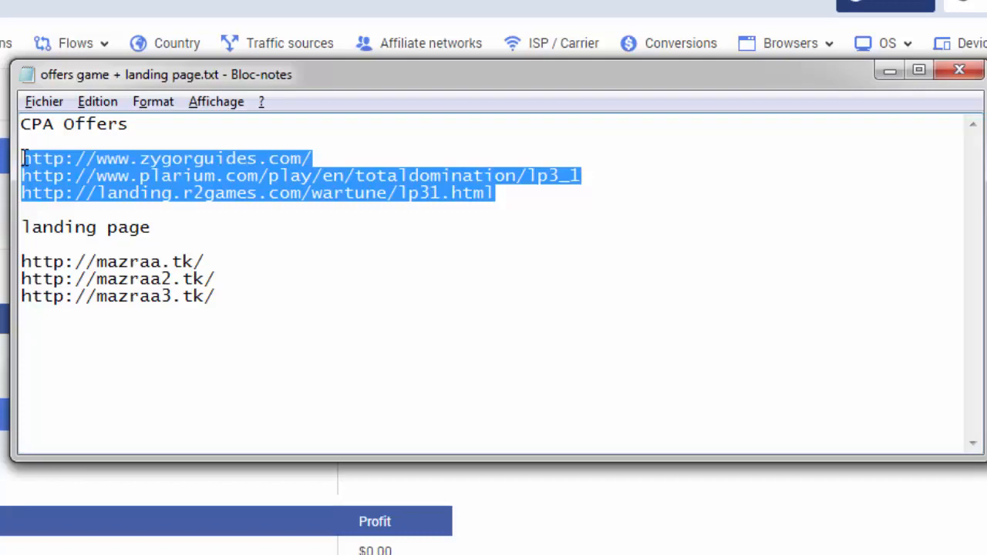
{"action": "left_click", "coordinate": [109, 176]}
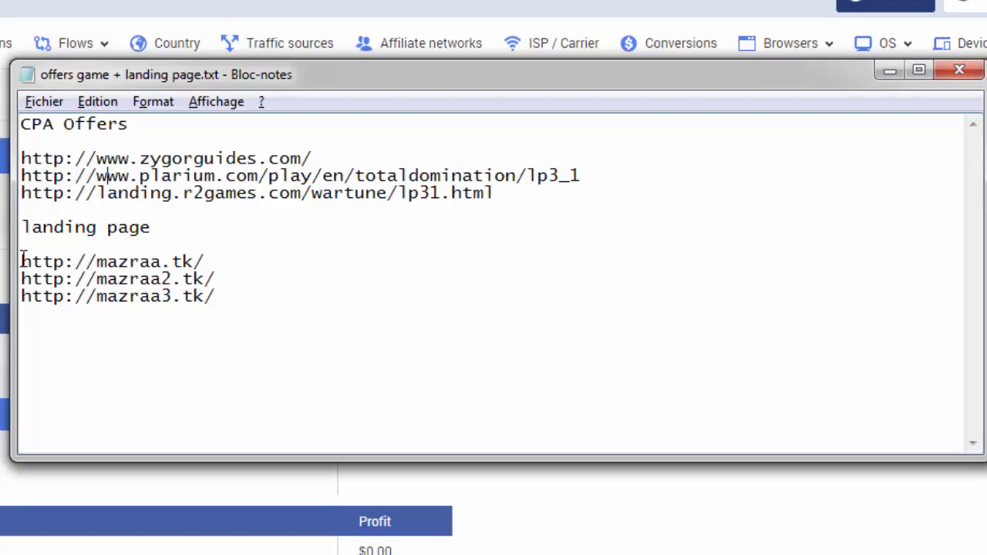
Review the three landing page URLs in the notes alongside the Zygor Guides offer URL.
{"action": "left_click_drag", "start_coordinate": [21, 261], "coordinate": [234, 302]}
{"action": "left_click", "coordinate": [235, 302]}
{"action": "left_click", "coordinate": [220, 299]}
{"action": "left_click", "coordinate": [100, 160]}
{"action": "left_click_drag", "start_coordinate": [100, 159], "coordinate": [206, 161]}
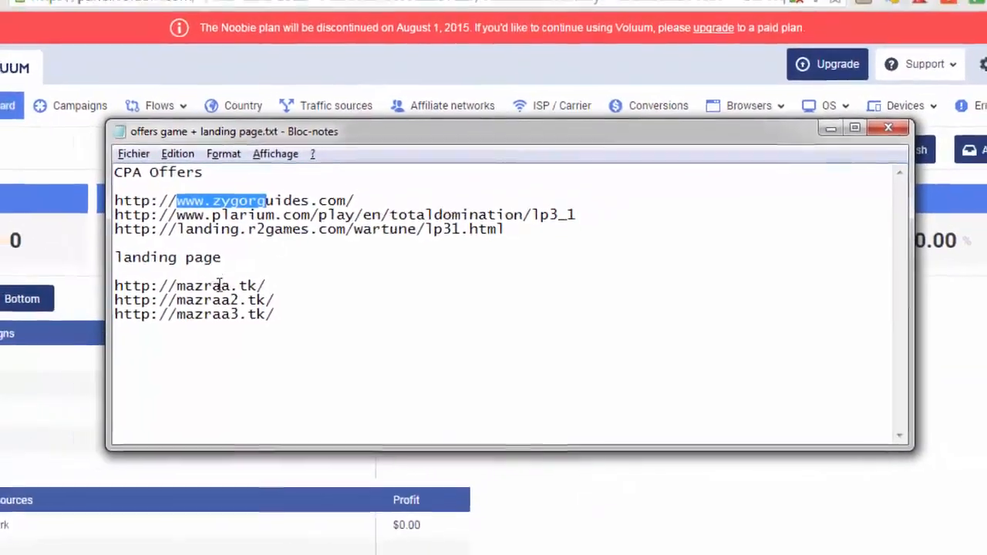
{"action": "left_click", "coordinate": [219, 286]}
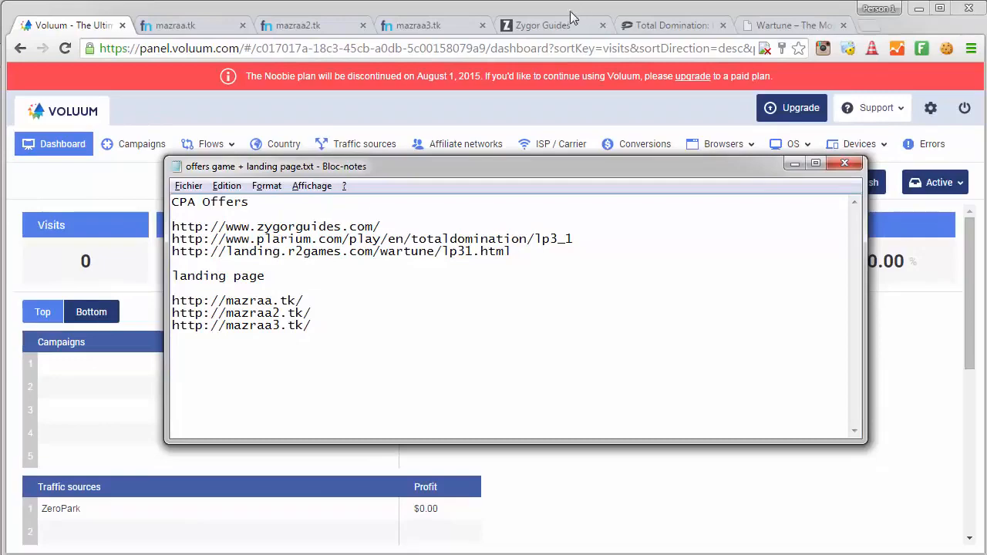
Look through the Zygor Guides, Total Domination and Wartune offer pages in the browser.
{"action": "left_click", "coordinate": [572, 17]}
{"action": "left_click", "coordinate": [564, 26]}
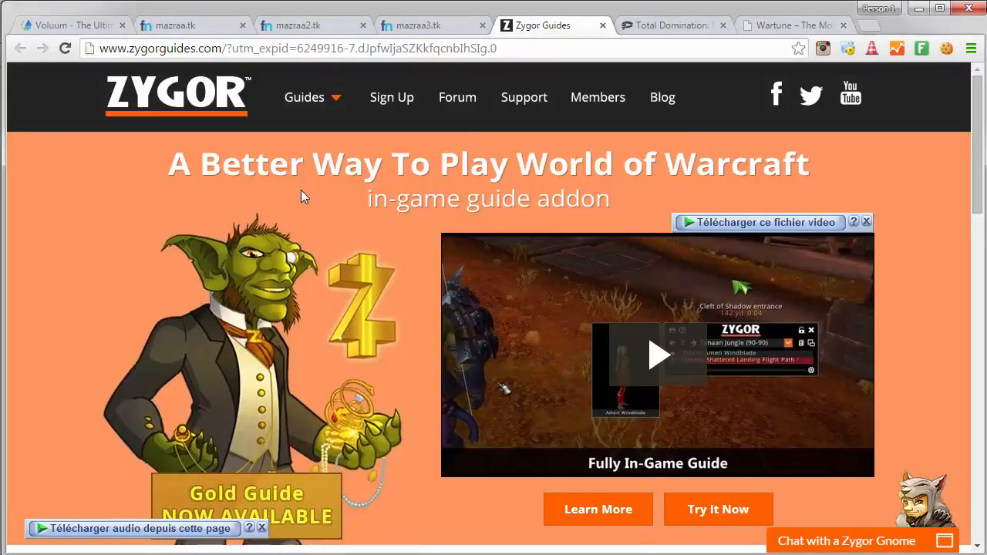
{"action": "left_click", "coordinate": [667, 29]}
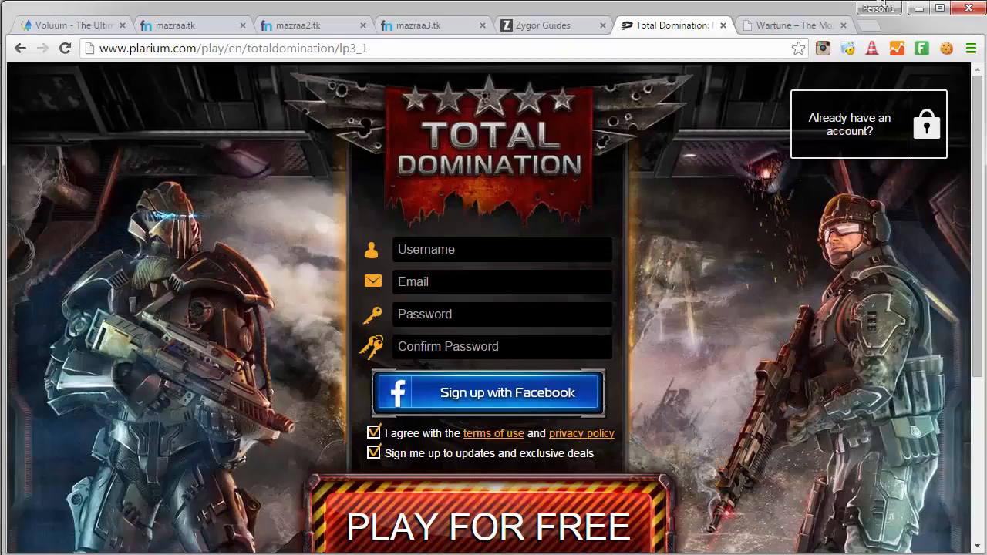
{"action": "left_click", "coordinate": [803, 26]}
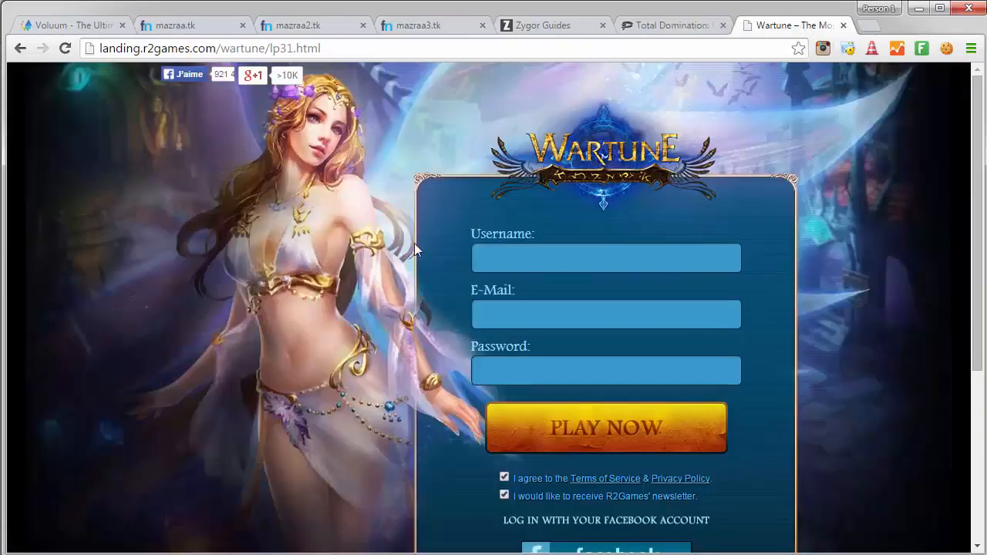
{"action": "scroll", "coordinate": [509, 326], "scroll_direction": "down", "scroll_amount": 4}
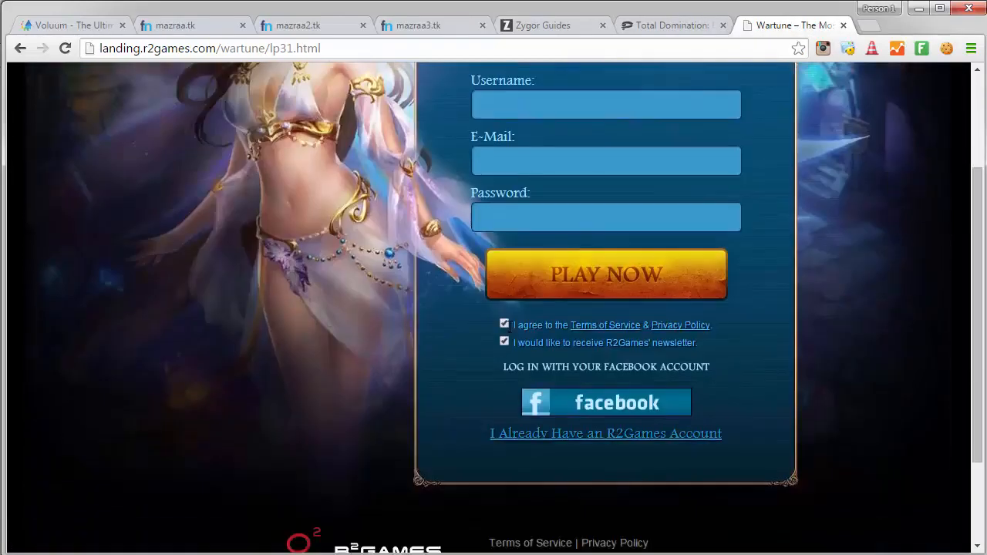
{"action": "scroll", "coordinate": [510, 327], "scroll_direction": "up", "scroll_amount": 4}
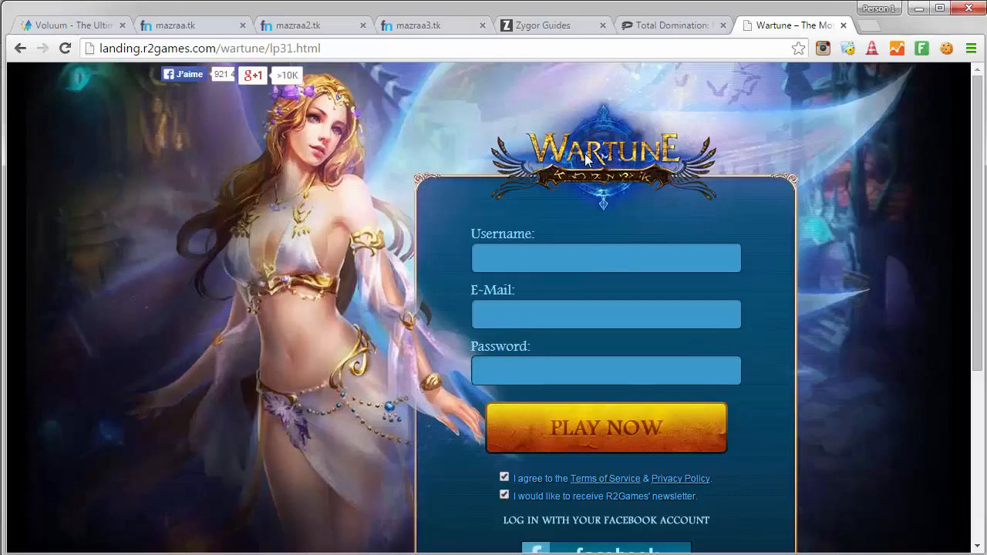
{"action": "left_click", "coordinate": [644, 26]}
{"action": "left_click", "coordinate": [580, 24]}
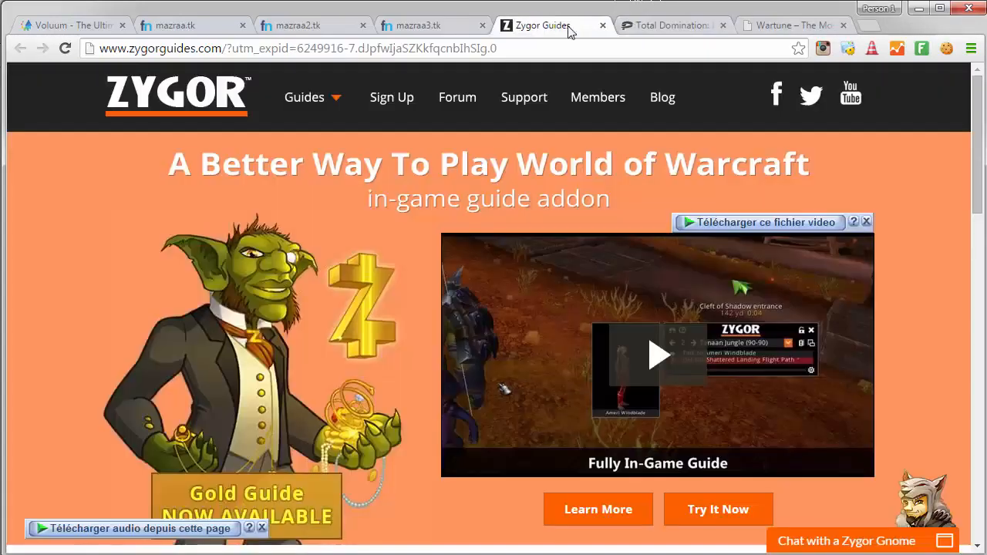
Compare the character images on the mazraa.tk, mazraa2.tk and mazraa3.tk landing pages.
{"action": "left_click", "coordinate": [195, 25]}
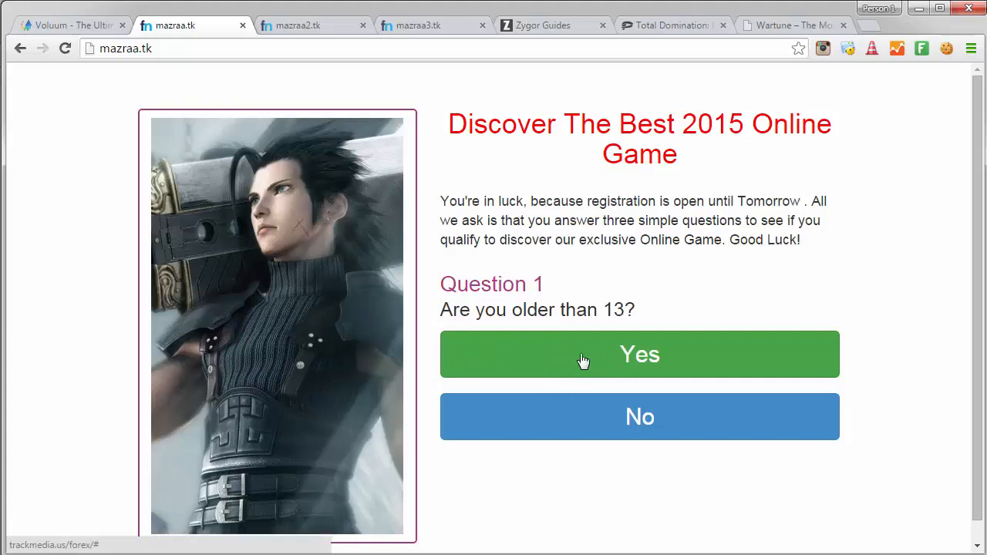
{"action": "left_click", "coordinate": [322, 27]}
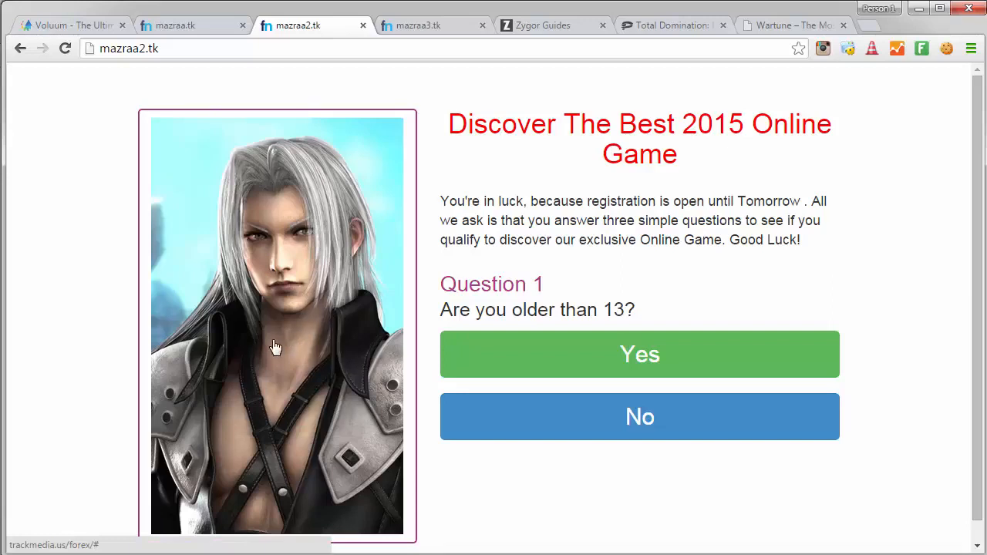
{"action": "left_click", "coordinate": [424, 25]}
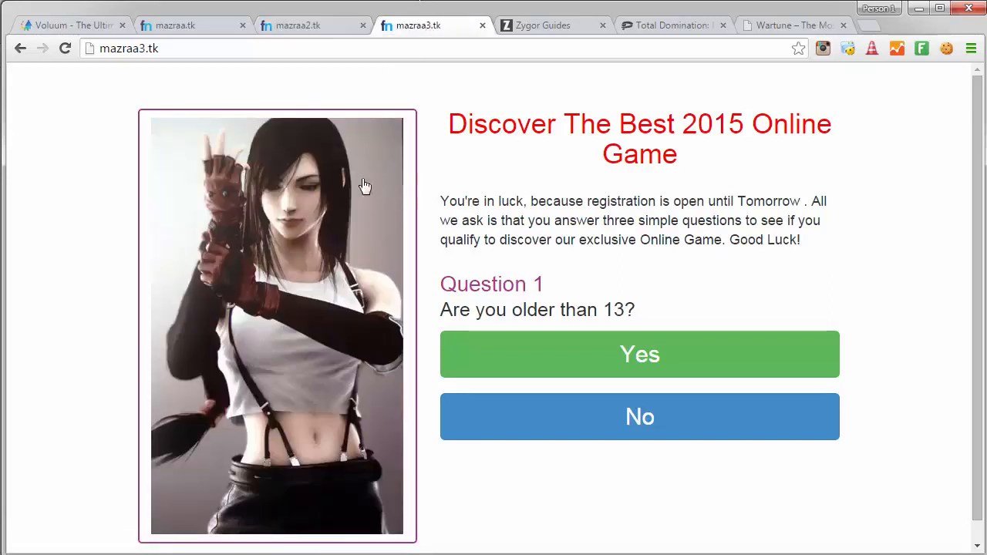
{"action": "left_click", "coordinate": [209, 29]}
{"action": "left_click", "coordinate": [270, 30]}
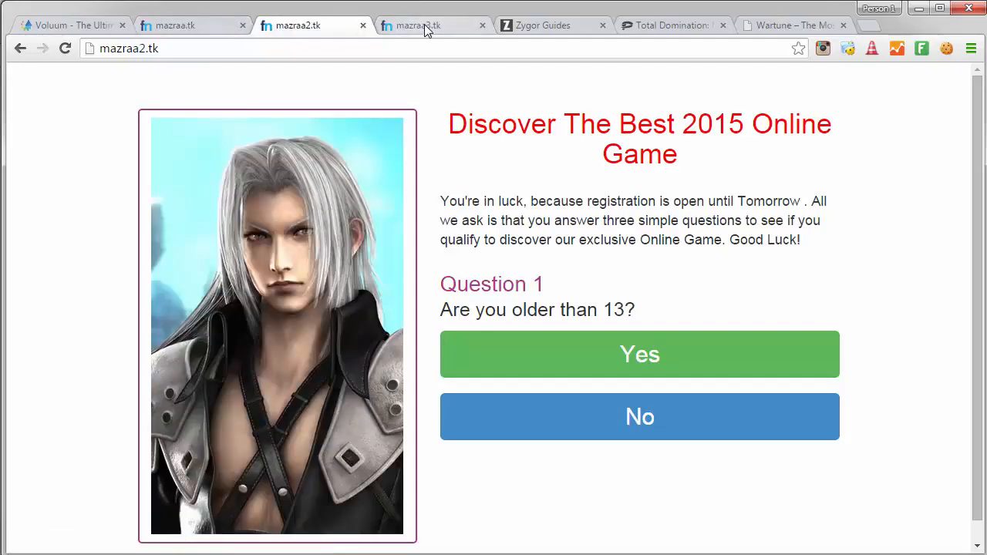
{"action": "left_click", "coordinate": [424, 24]}
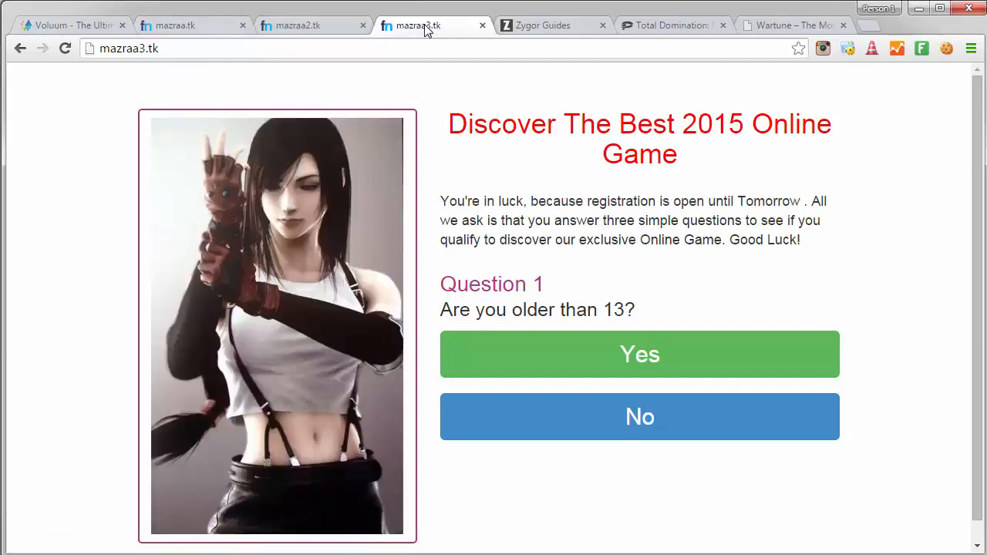
{"action": "left_click", "coordinate": [309, 26]}
Examine the headline and intro paragraph on mazraa.tk and check them against the mazraa2.tk and mazraa3.tk pages.
{"action": "left_click", "coordinate": [214, 29]}
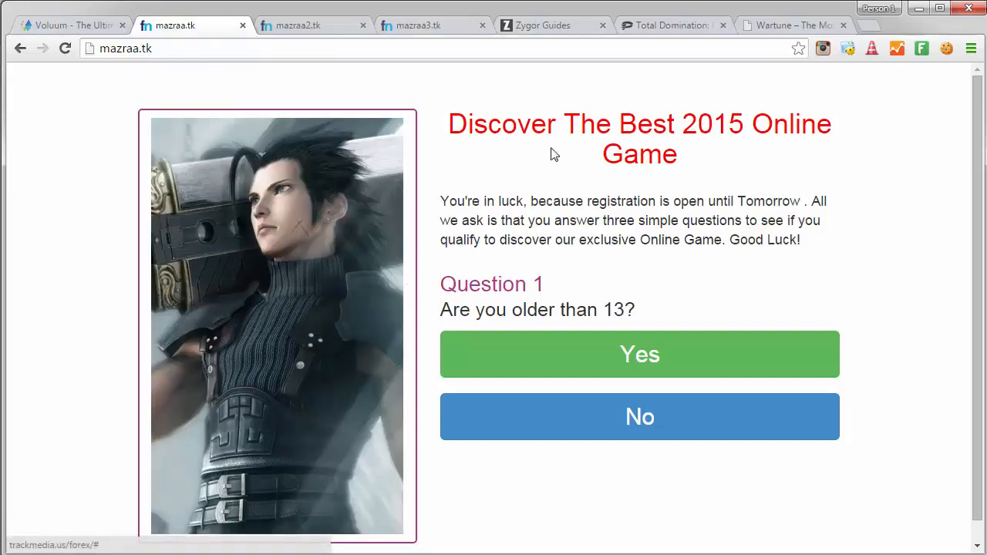
{"action": "left_click_drag", "start_coordinate": [468, 122], "coordinate": [657, 126]}
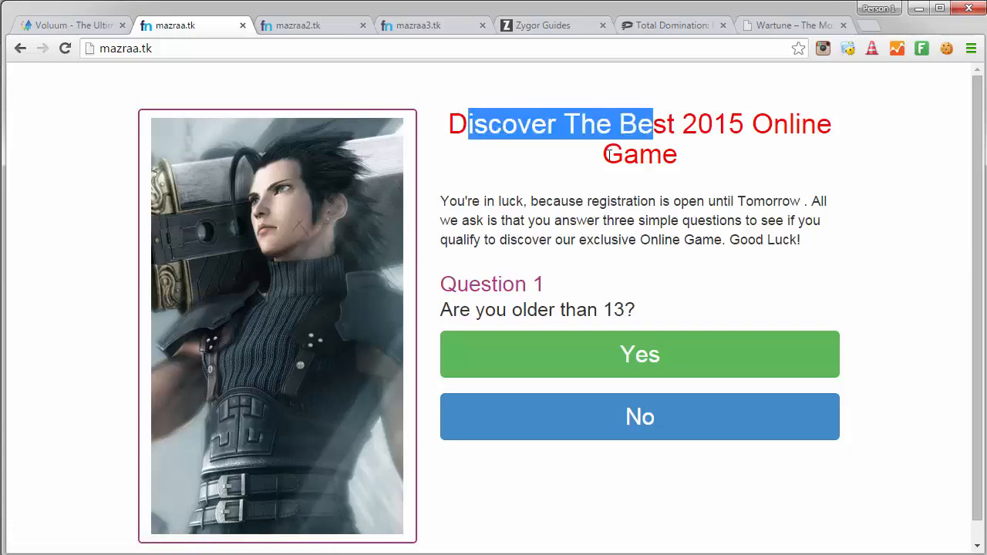
{"action": "left_click", "coordinate": [443, 195]}
{"action": "left_click_drag", "start_coordinate": [443, 195], "coordinate": [766, 241]}
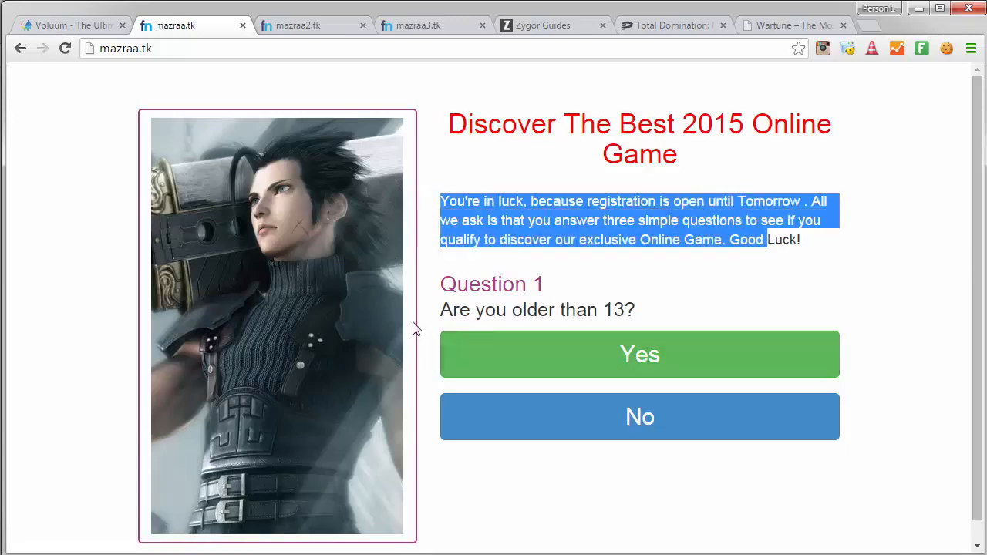
{"action": "left_click", "coordinate": [320, 27]}
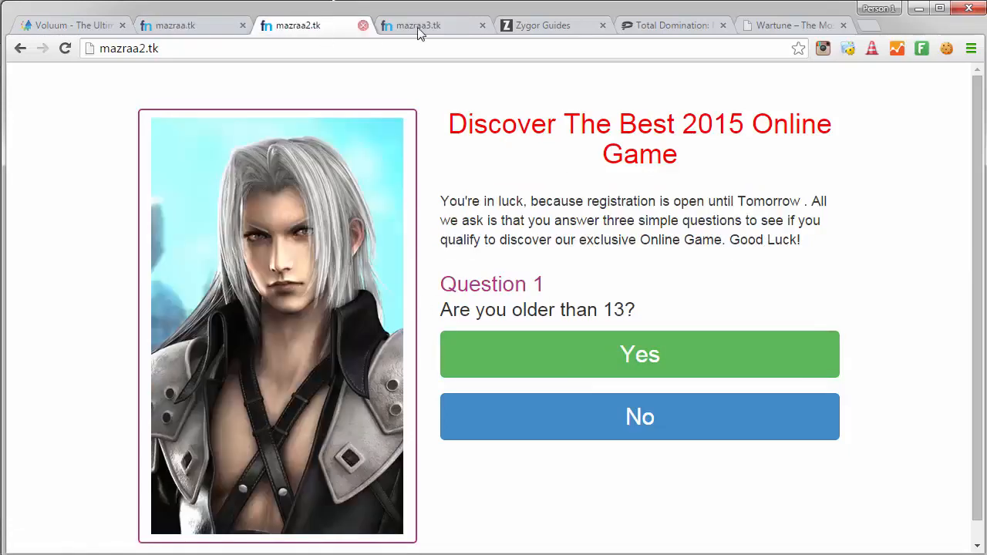
{"action": "left_click", "coordinate": [419, 27]}
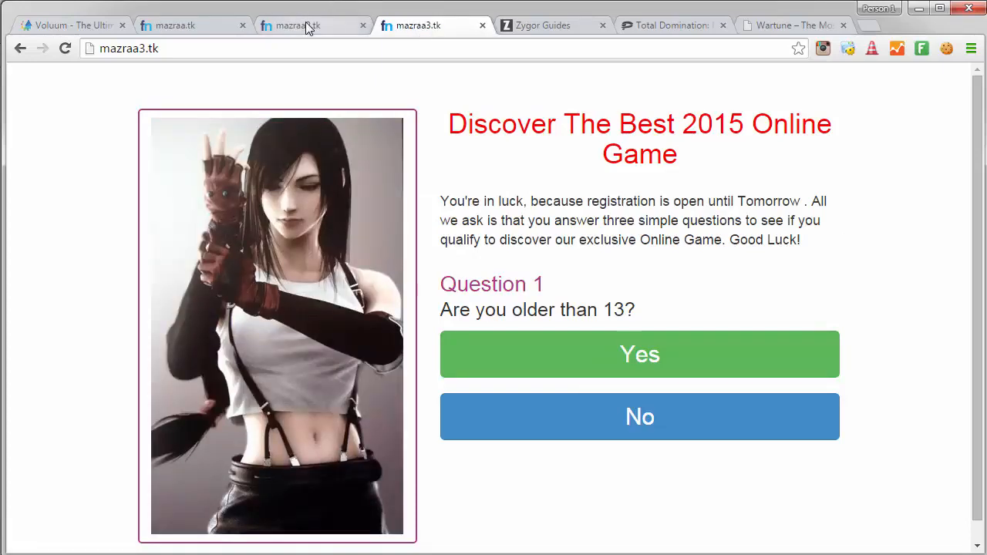
{"action": "left_click", "coordinate": [190, 27]}
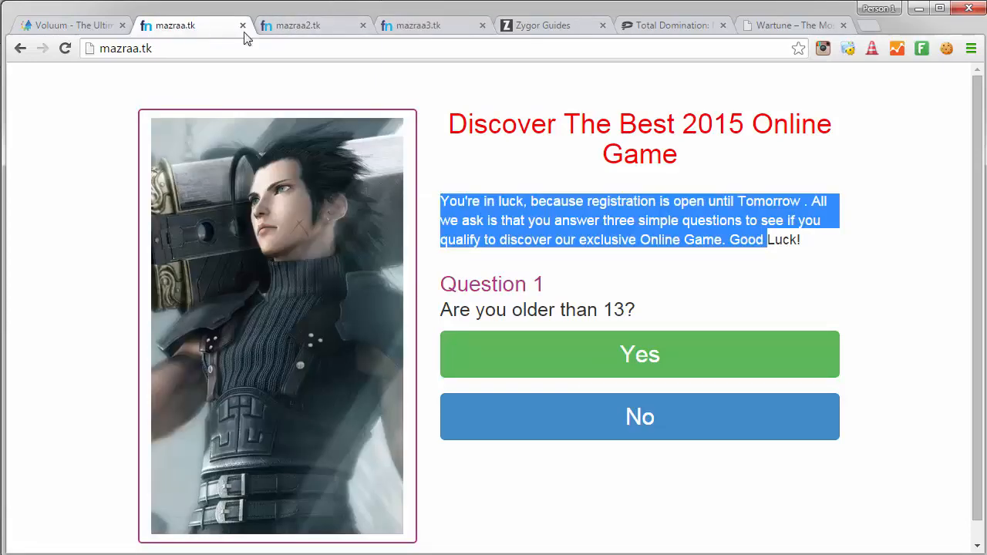
{"action": "left_click", "coordinate": [290, 35]}
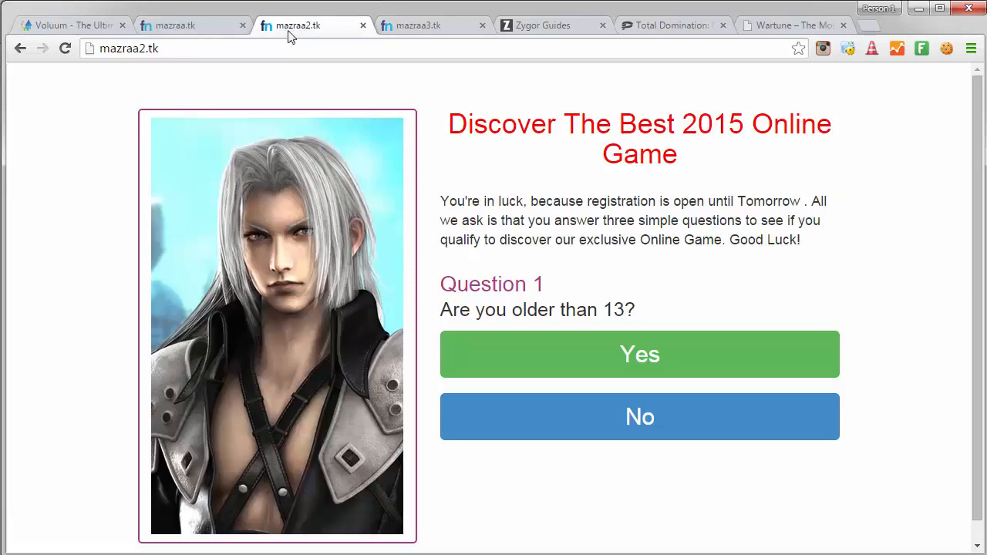
Return to the Voluum dashboard and view its list of landers.
{"action": "left_click", "coordinate": [86, 26]}
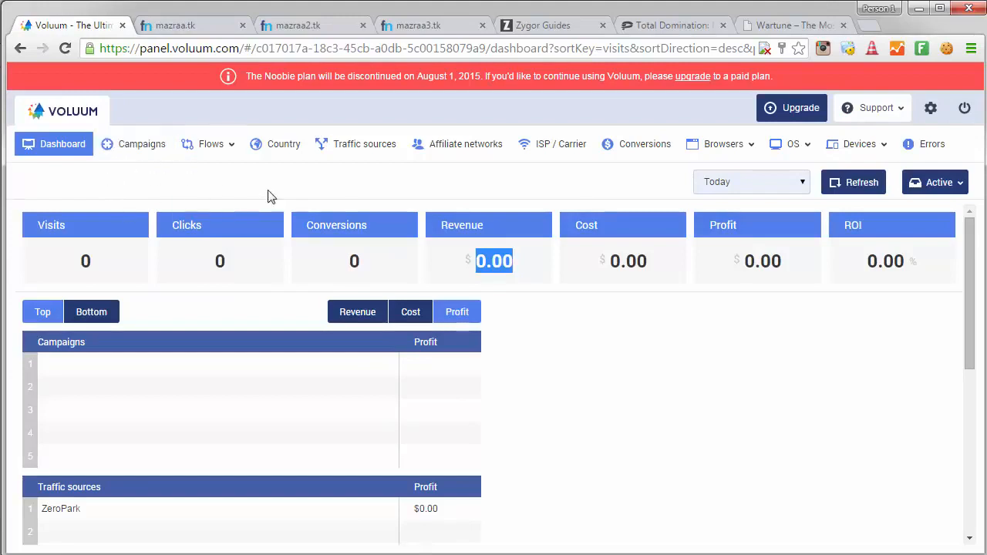
{"action": "mouse_move", "coordinate": [231, 148]}
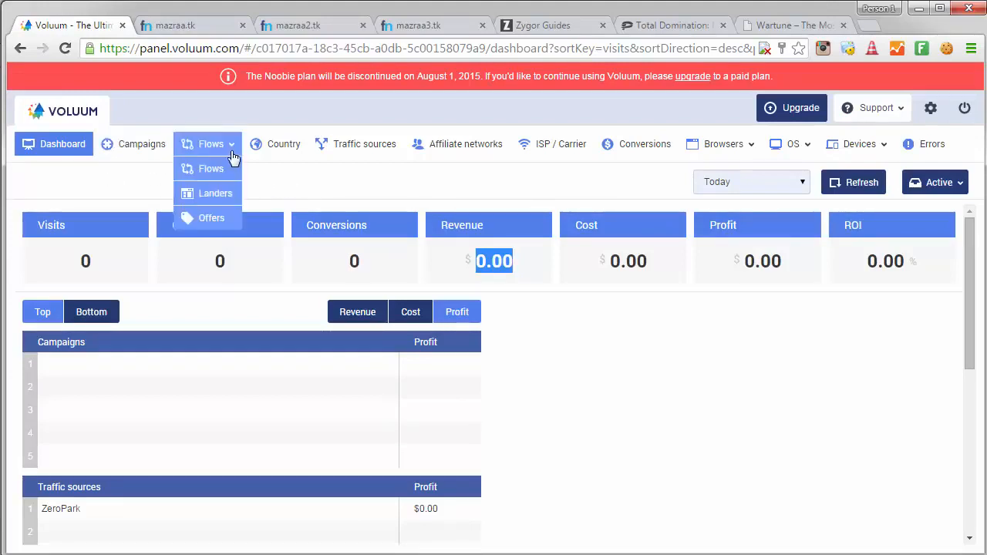
{"action": "left_click", "coordinate": [219, 196]}
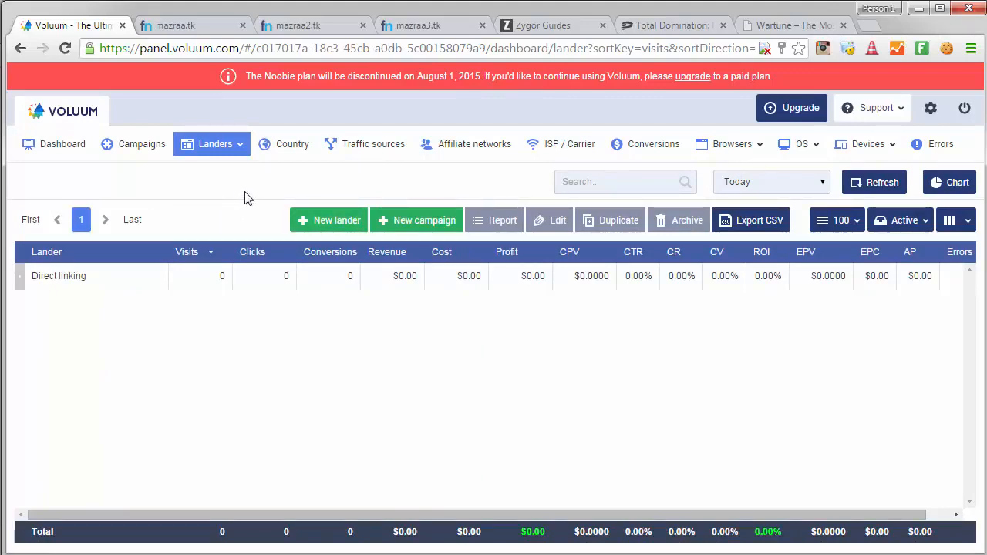
Start a new traffic source and name it "Facebook Ads".
{"action": "left_click", "coordinate": [378, 152]}
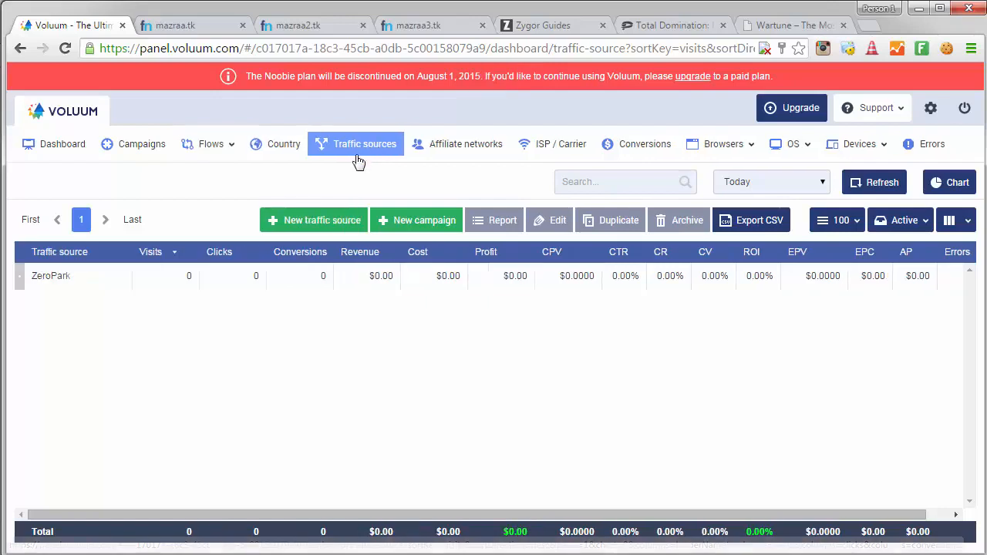
{"action": "left_click", "coordinate": [297, 223]}
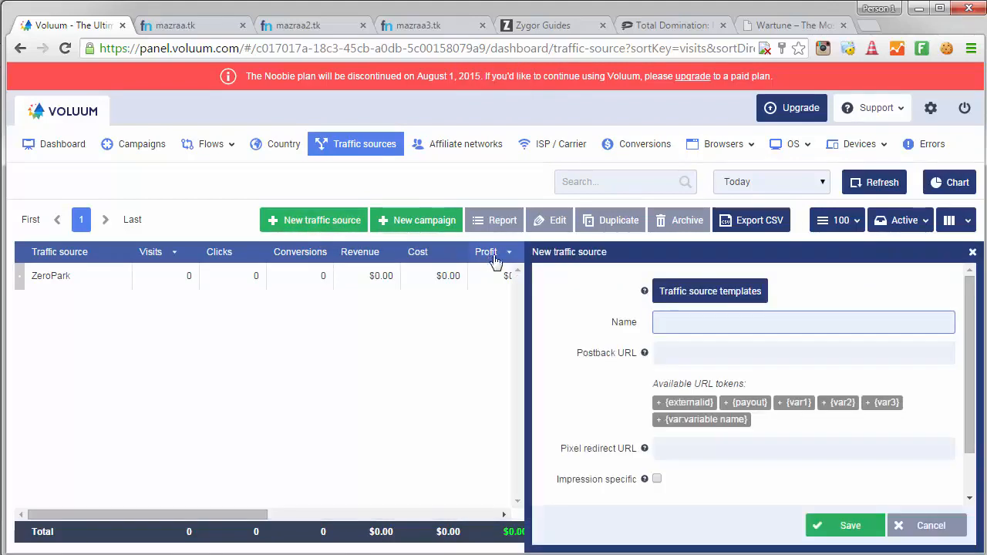
{"action": "left_click", "coordinate": [729, 318]}
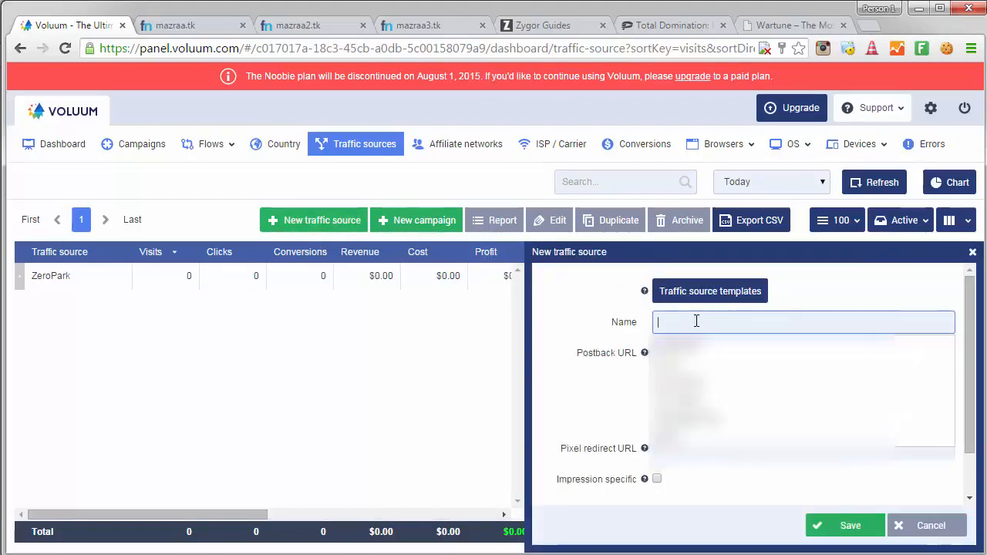
{"action": "type", "text": "f"}
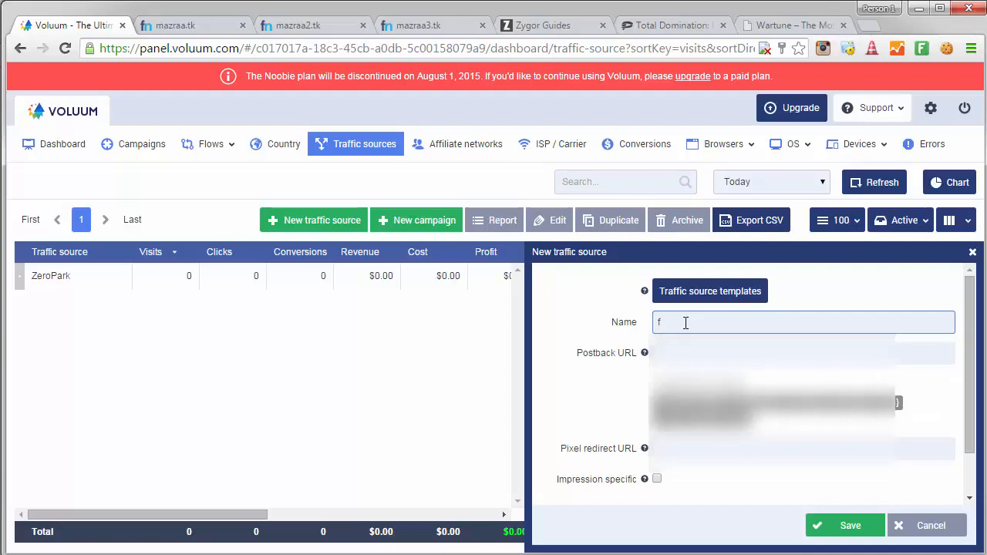
{"action": "type", "text": "acebook Ads"}
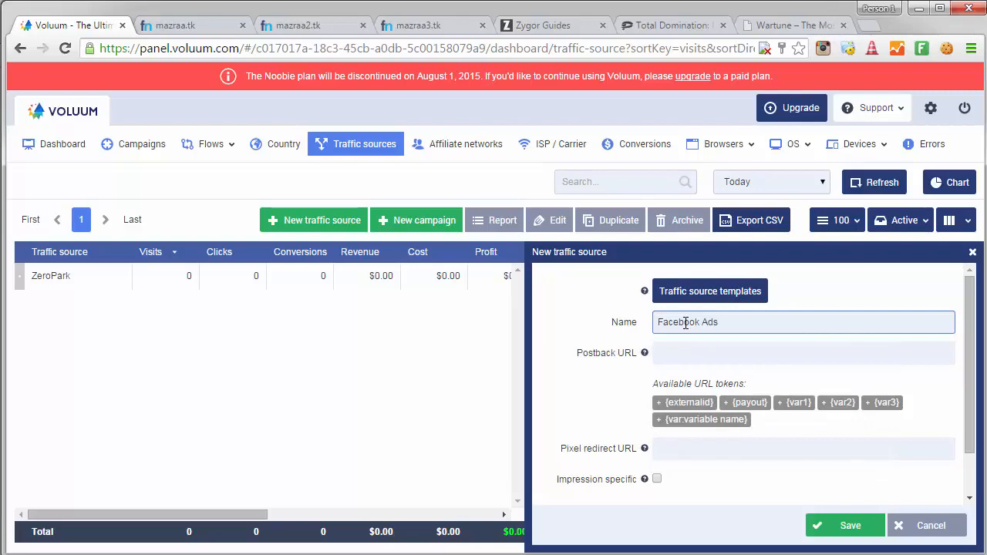
Set the parameter of custom variable 1 to "baneer" in the traffic source's advanced settings.
{"action": "scroll", "coordinate": [685, 349], "scroll_direction": "down", "scroll_amount": 2}
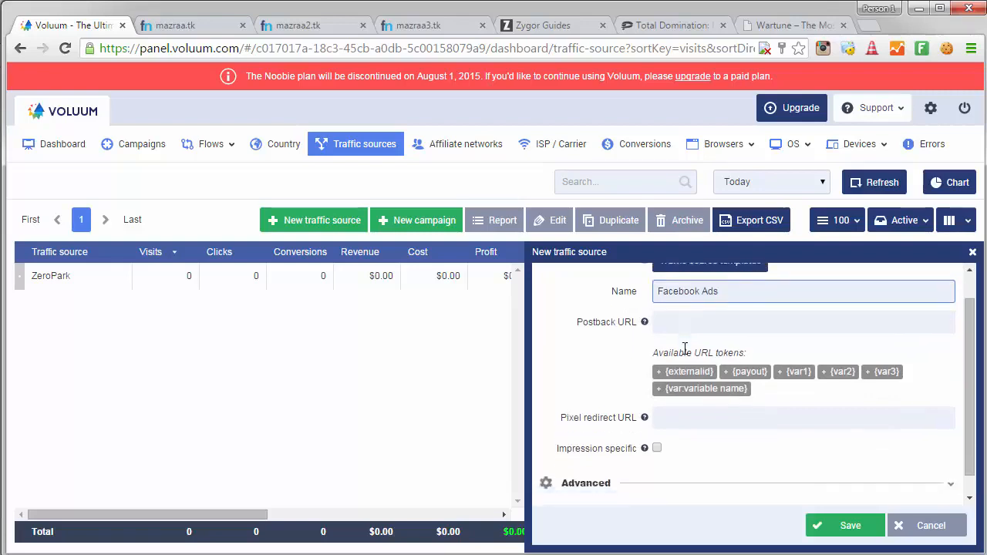
{"action": "scroll", "coordinate": [753, 413], "scroll_direction": "up", "scroll_amount": 1}
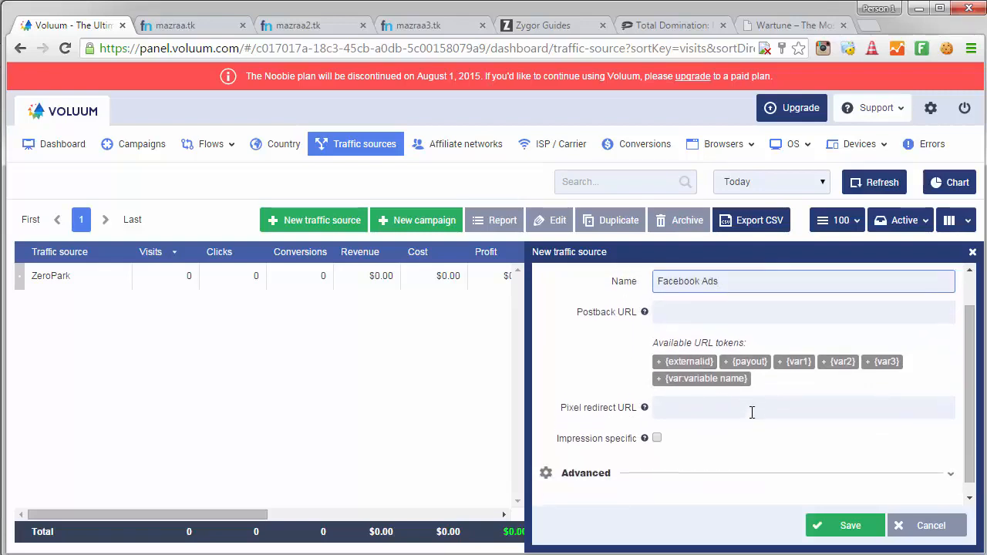
{"action": "scroll", "coordinate": [647, 353], "scroll_direction": "down", "scroll_amount": 1}
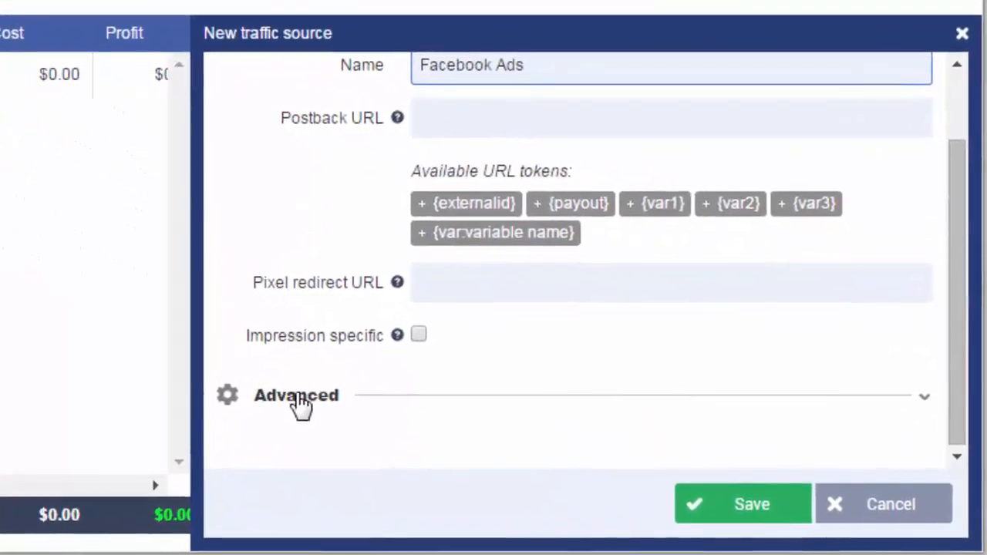
{"action": "left_click", "coordinate": [346, 411]}
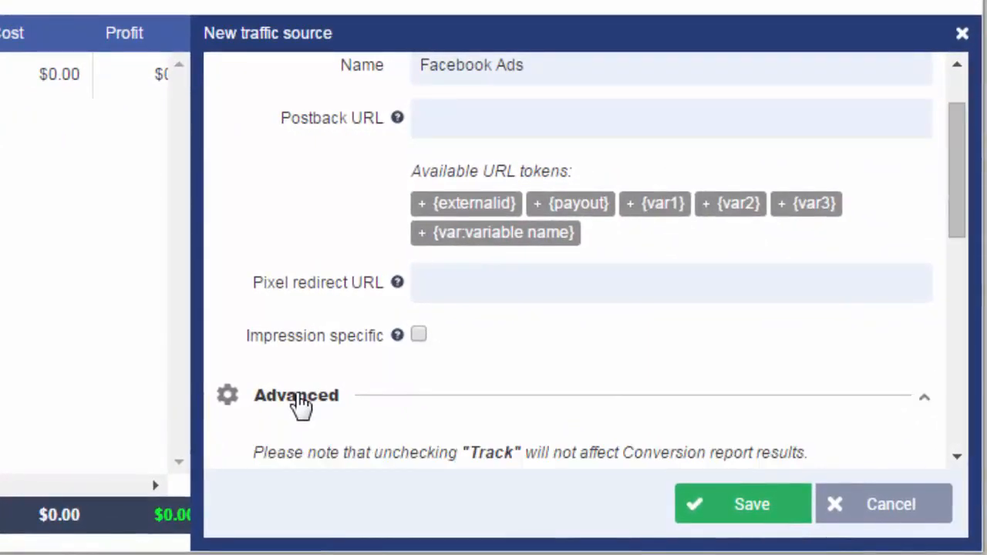
{"action": "scroll", "coordinate": [344, 413], "scroll_direction": "down", "scroll_amount": 2}
{"action": "scroll", "coordinate": [300, 405], "scroll_direction": "down", "scroll_amount": 3}
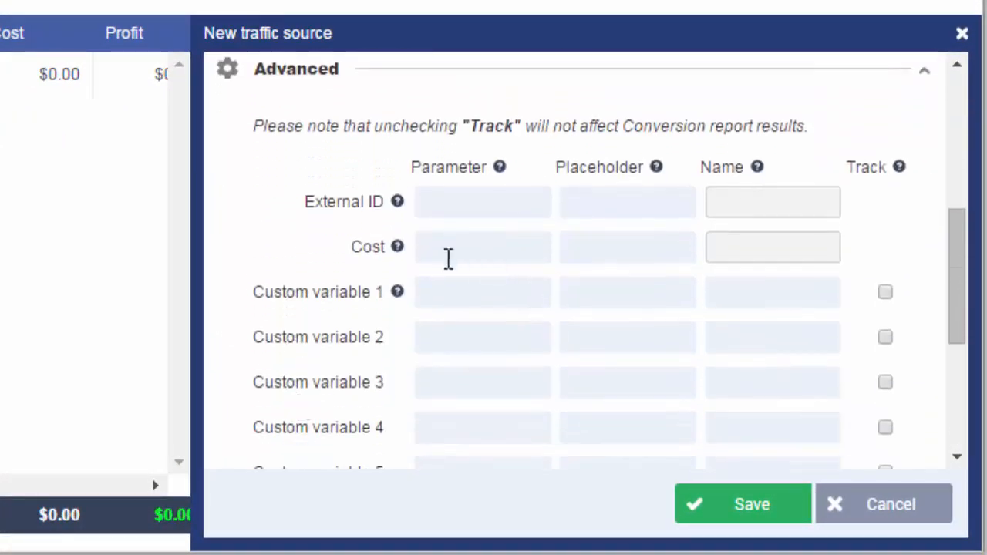
{"action": "left_click_drag", "start_coordinate": [255, 295], "coordinate": [389, 297]}
{"action": "scroll", "coordinate": [390, 297], "scroll_direction": "down", "scroll_amount": 2}
{"action": "left_click", "coordinate": [465, 198]}
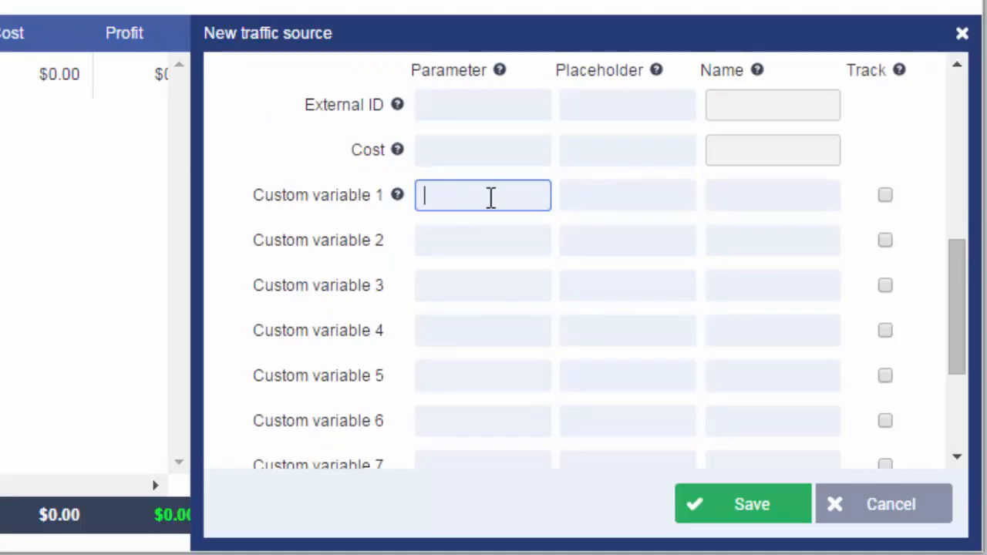
{"action": "type", "text": "baneer"}
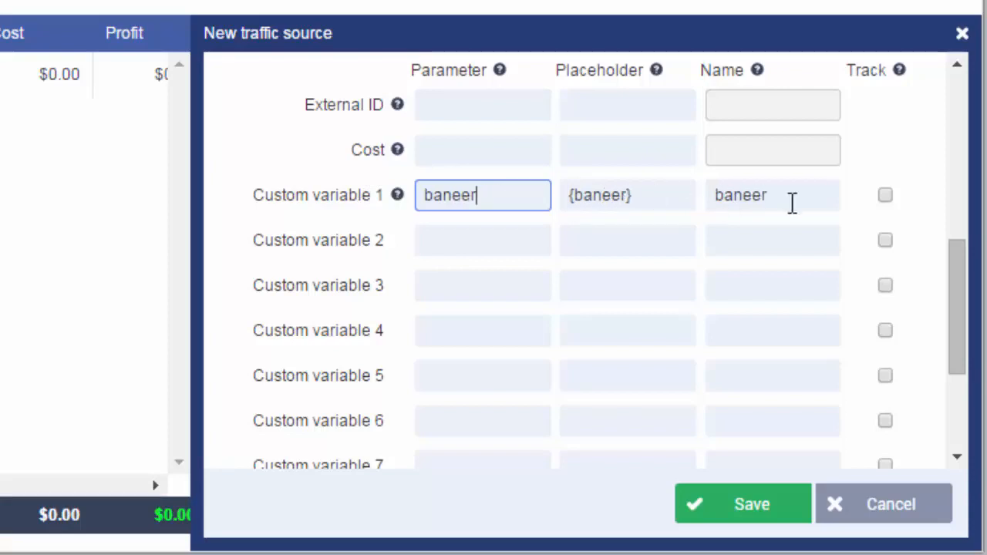
{"action": "left_click", "coordinate": [486, 242]}
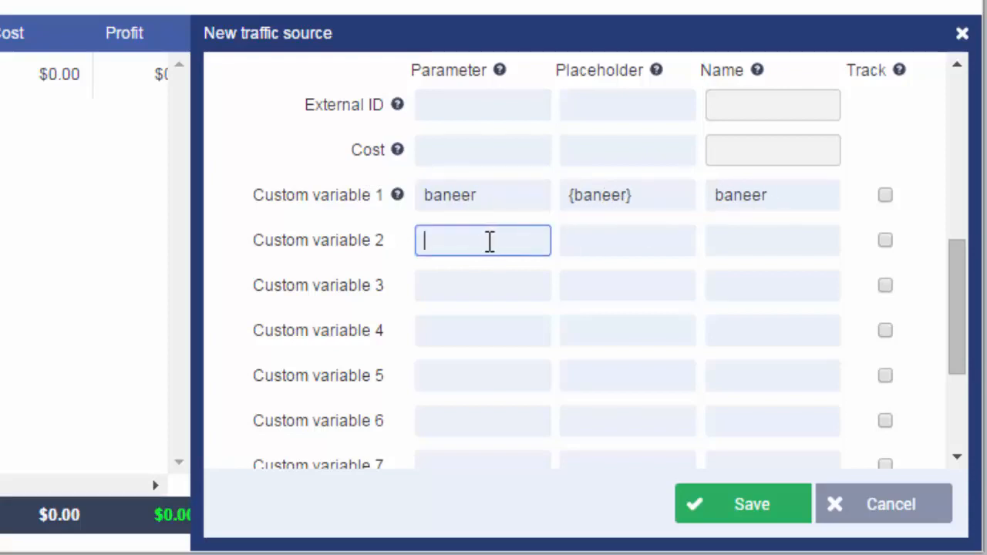
{"action": "type", "text": "age"}
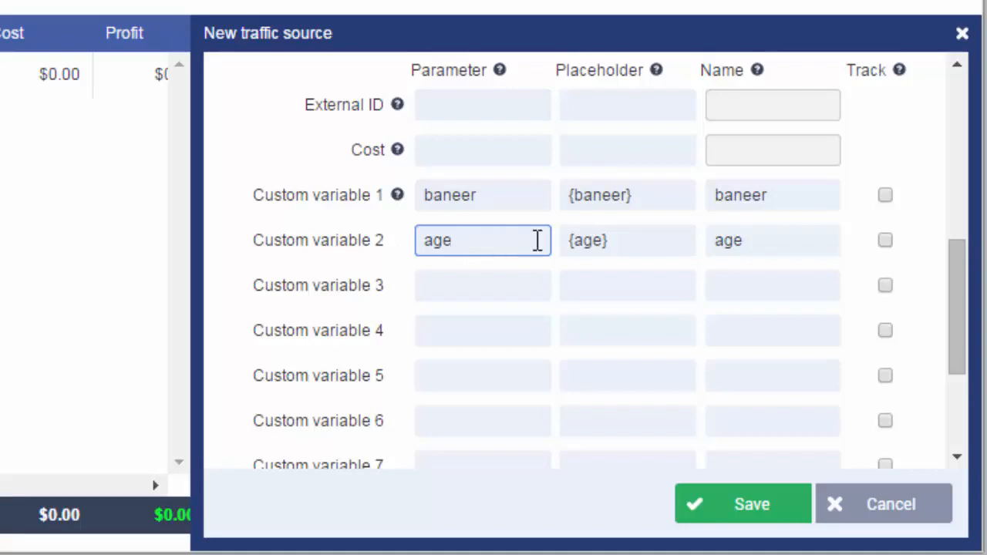
{"action": "key", "text": "BackSpace"}
{"action": "key", "text": "BackSpace"}
{"action": "key", "text": "BackSpace"}
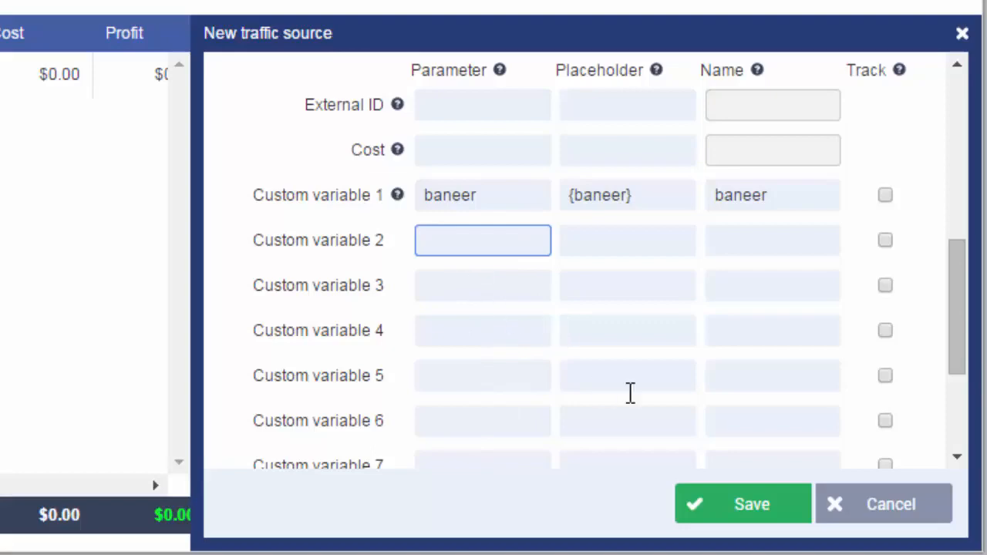
Save the Facebook Ads traffic source and open the list of landers.
{"action": "left_click", "coordinate": [730, 519]}
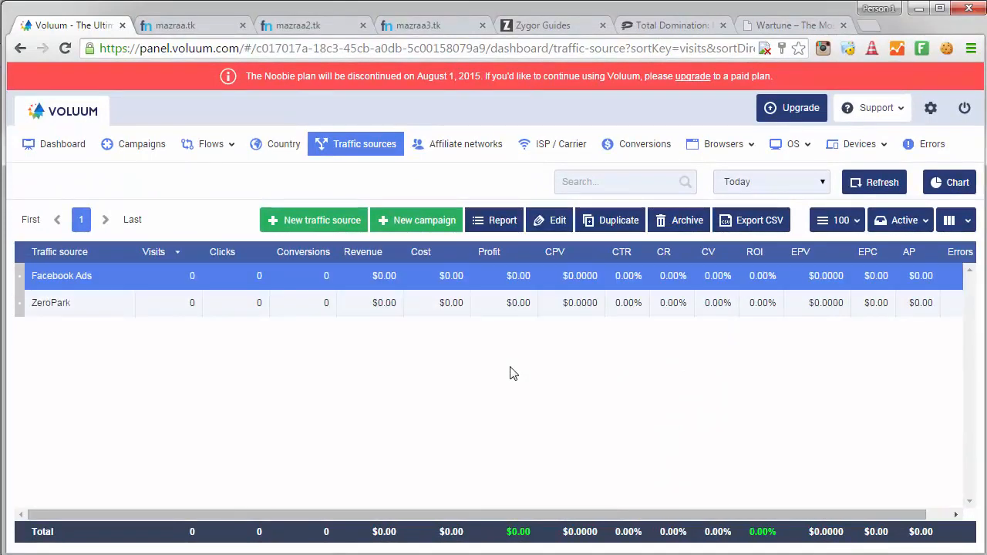
{"action": "left_click", "coordinate": [210, 146]}
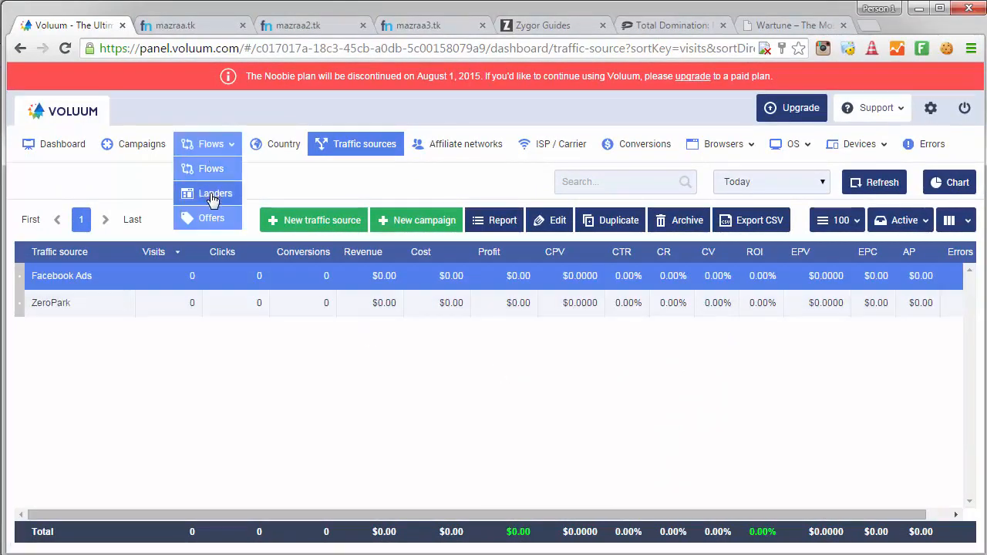
{"action": "left_click", "coordinate": [214, 195]}
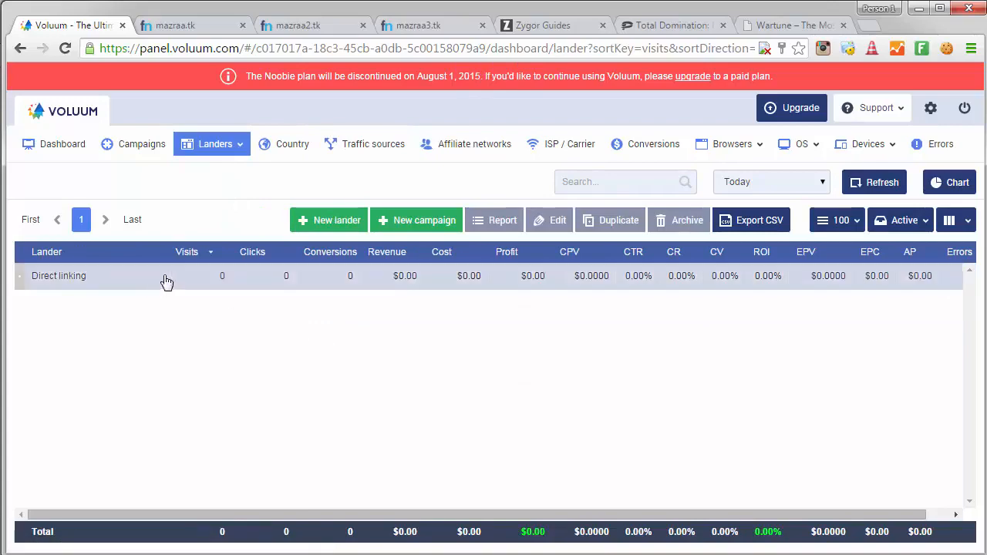
{"action": "left_click", "coordinate": [337, 220]}
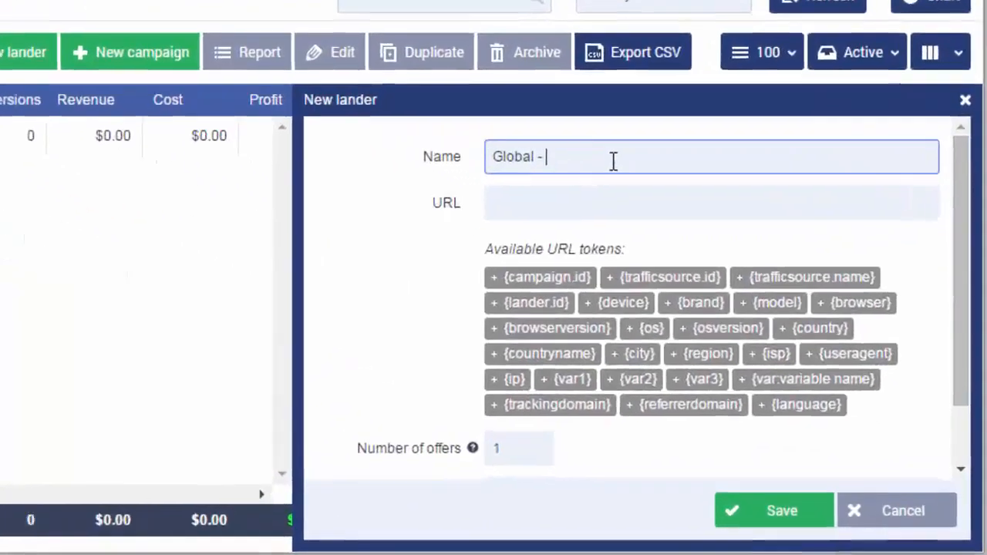
{"action": "type", "text": "Landi"}
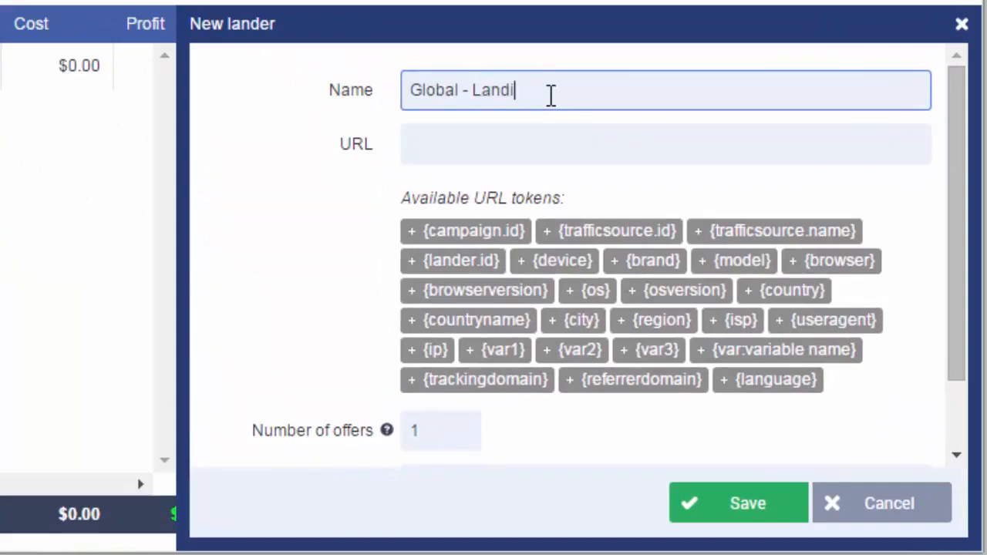
{"action": "type", "text": "ng Page "}
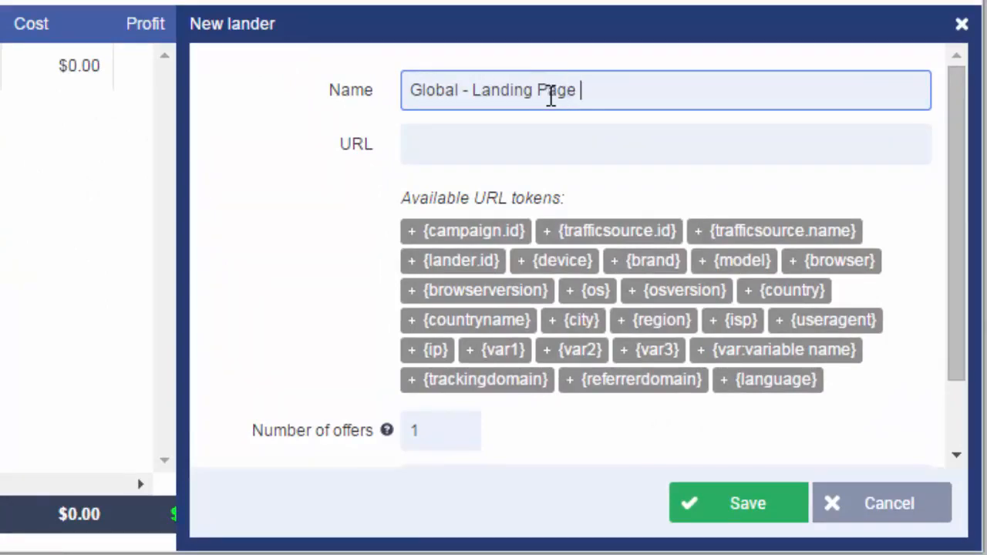
{"action": "type", "text": "1"}
{"action": "key", "text": "Tab"}
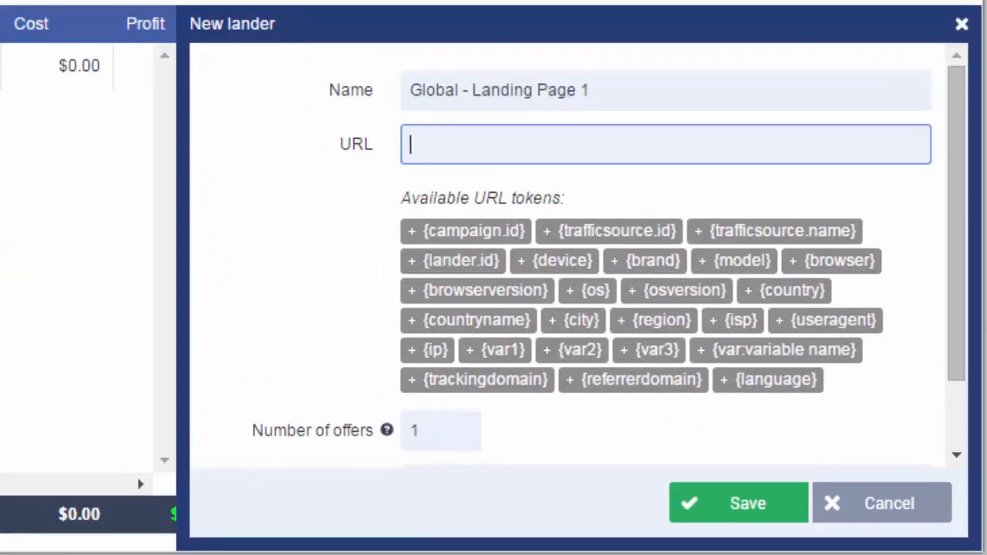
{"action": "key", "text": "alt+Tab"}
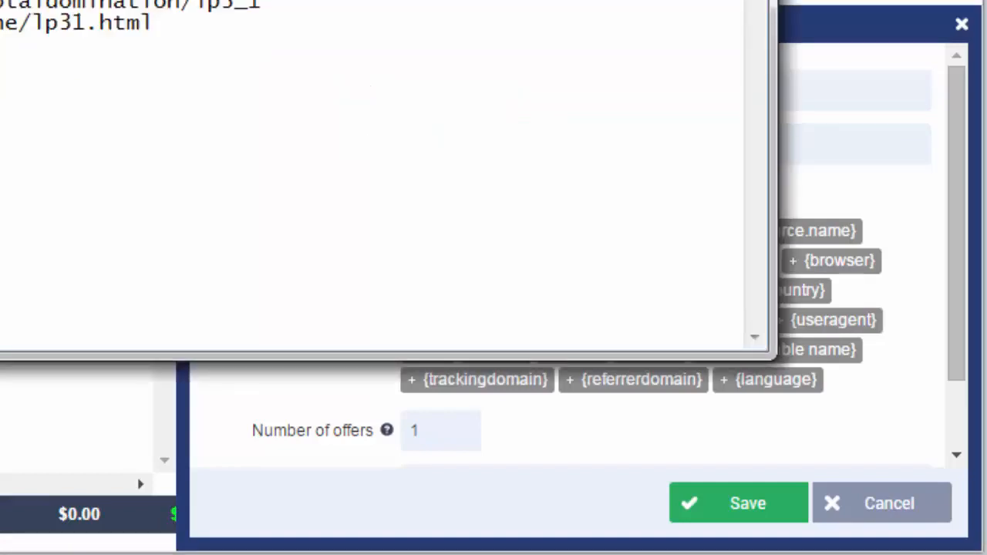
{"action": "key", "text": "alt+Tab"}
{"action": "type", "text": "http://mazraa.tk/"}
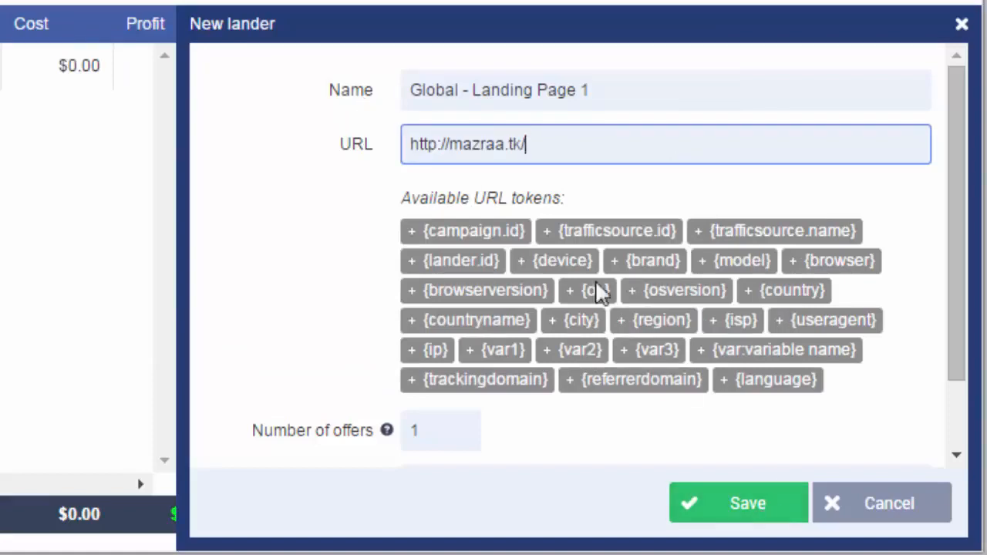
{"action": "left_click", "coordinate": [720, 506]}
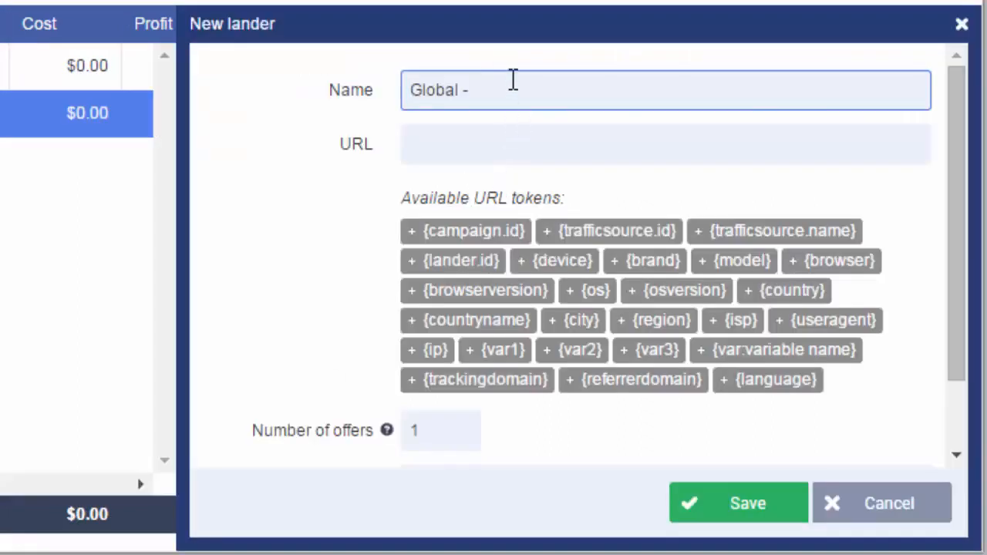
{"action": "type", "text": "Landing page 2"}
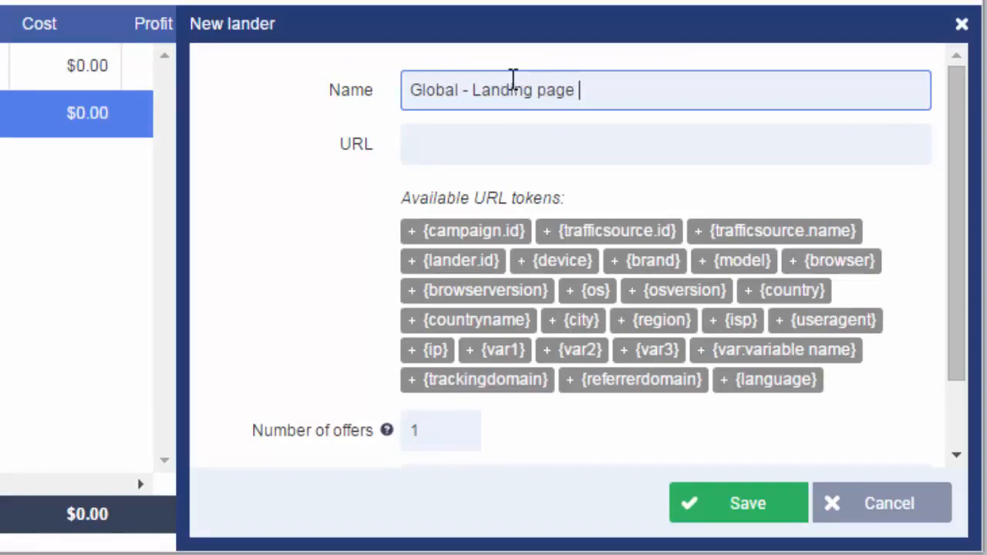
{"action": "key", "text": "Tab"}
{"action": "type", "text": "http://mazraa.tk/"}
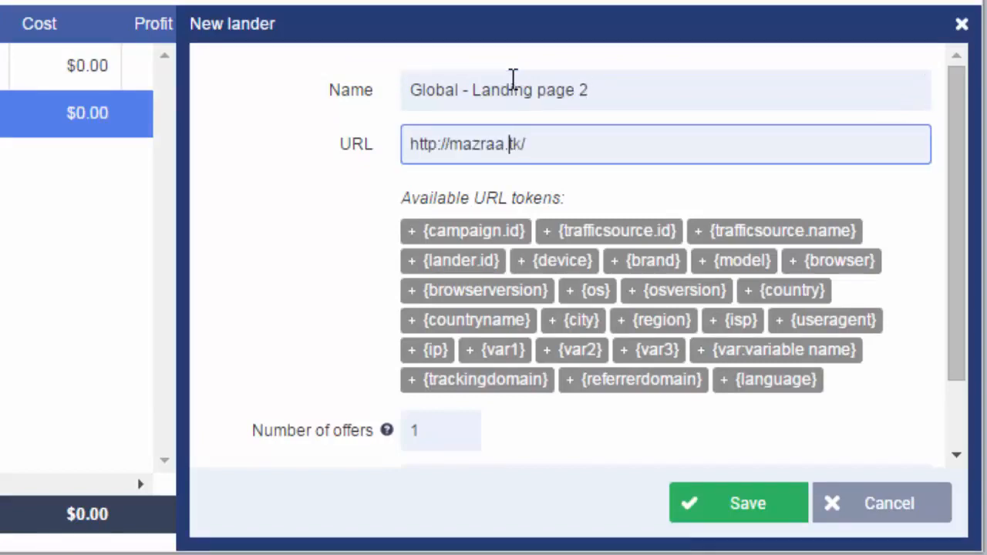
{"action": "type", "text": "2"}
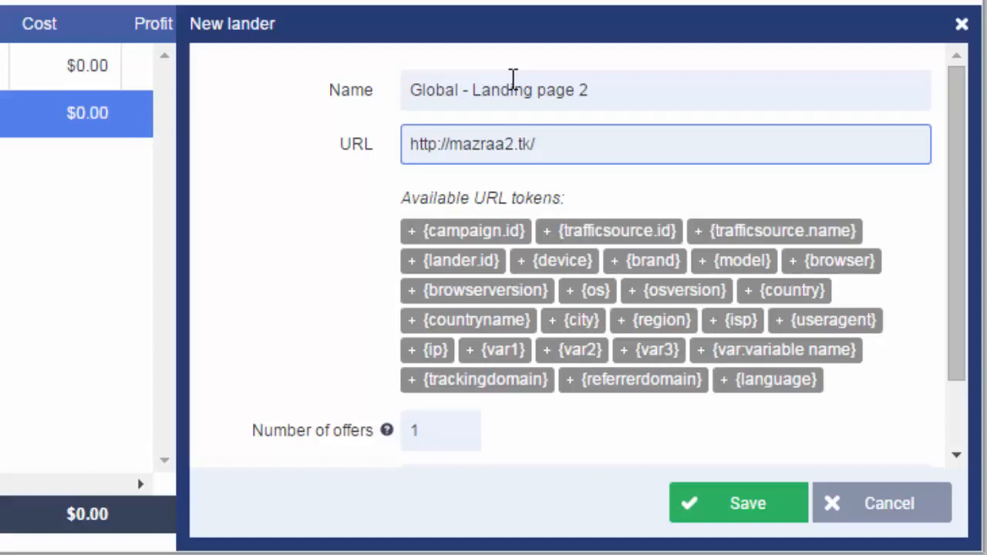
{"action": "left_click", "coordinate": [755, 506]}
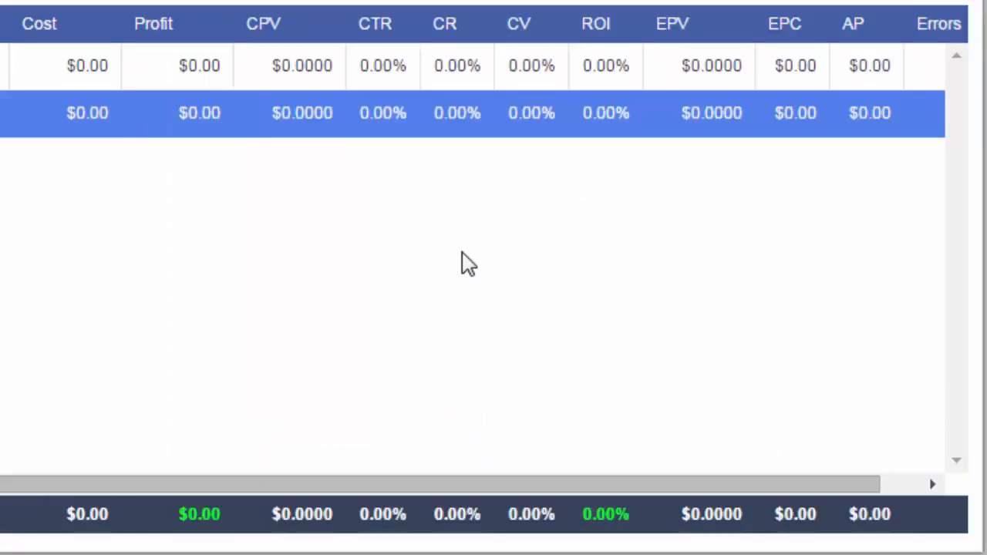
{"action": "left_click", "coordinate": [1, 4]}
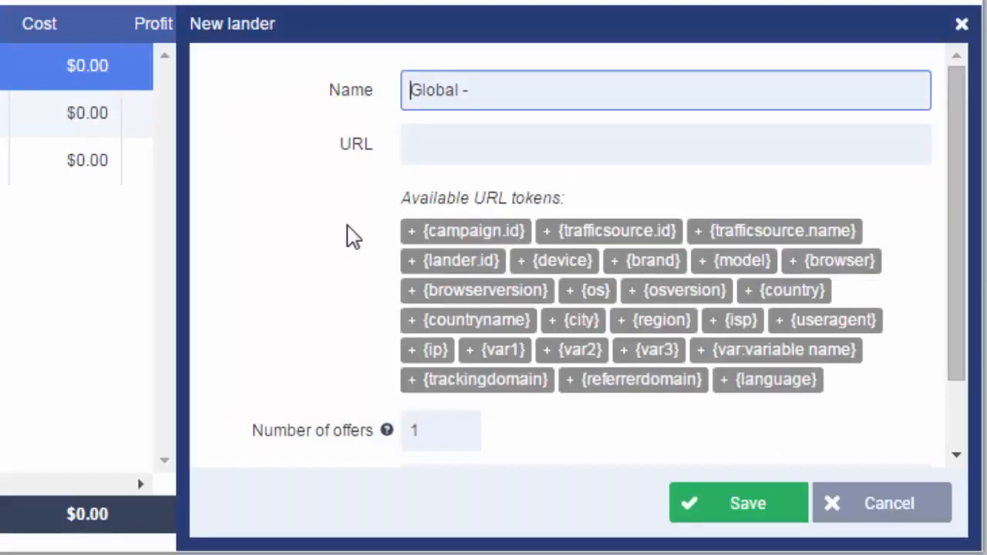
{"action": "key", "text": "Right"}
{"action": "key", "text": "Right"}
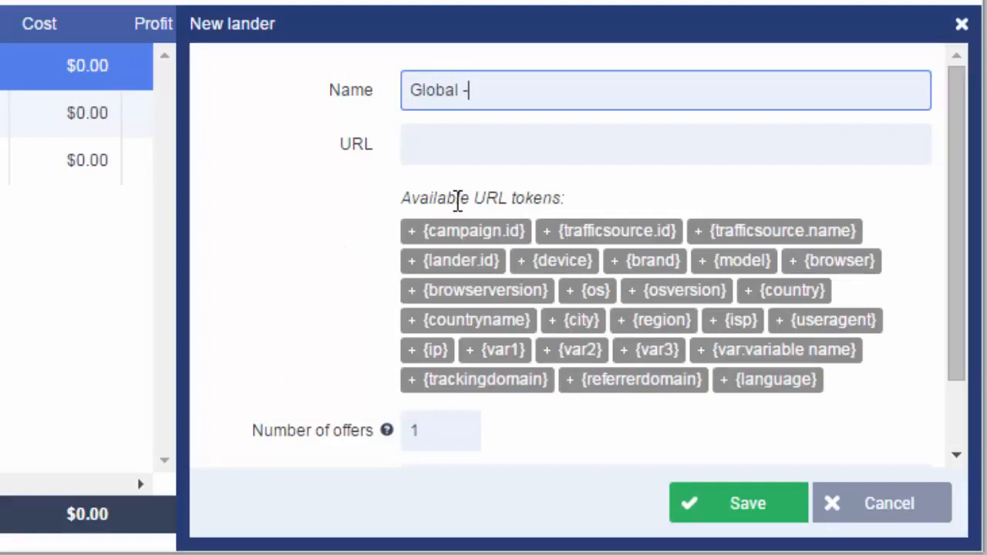
{"action": "type", "text": "Landing Page "}
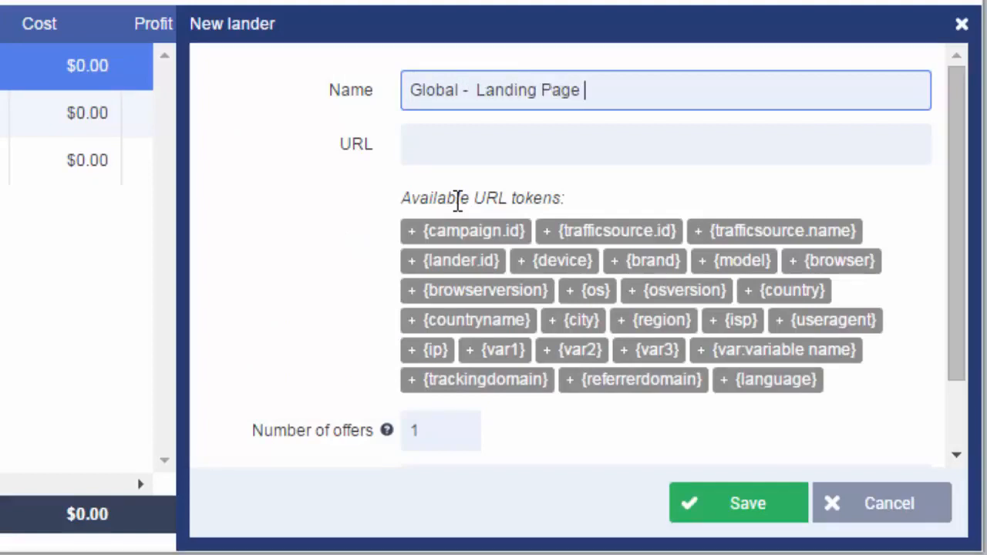
{"action": "type", "text": "3"}
{"action": "key", "text": "Tab"}
{"action": "type", "text": "http://mazraa.tk/"}
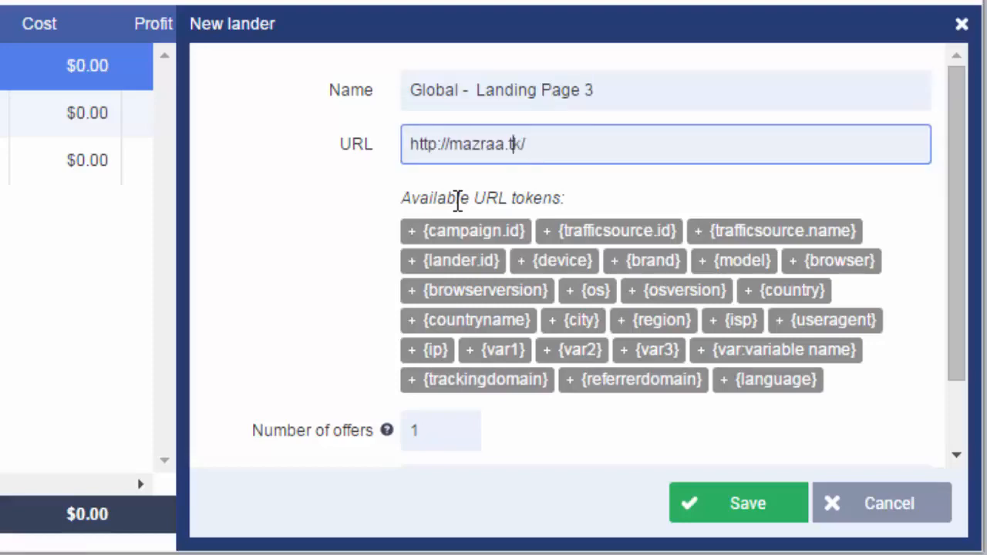
{"action": "left_click", "coordinate": [509, 144]}
{"action": "type", "text": "3"}
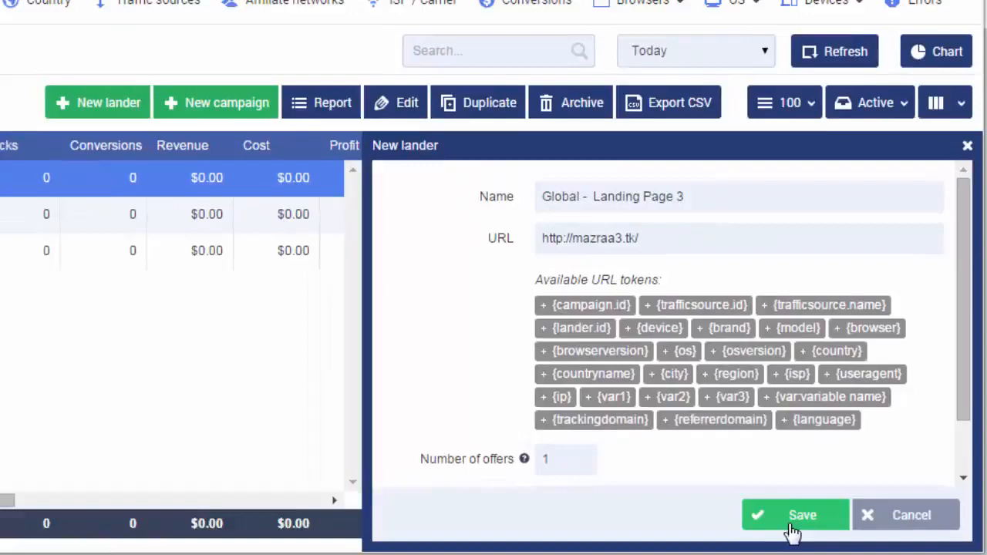
{"action": "left_click", "coordinate": [739, 511]}
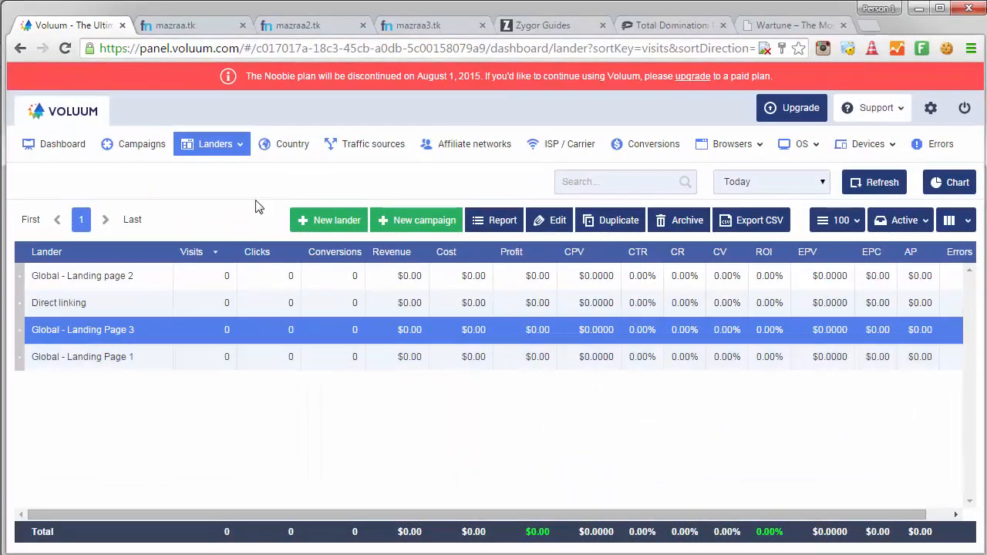
{"action": "left_click", "coordinate": [238, 152]}
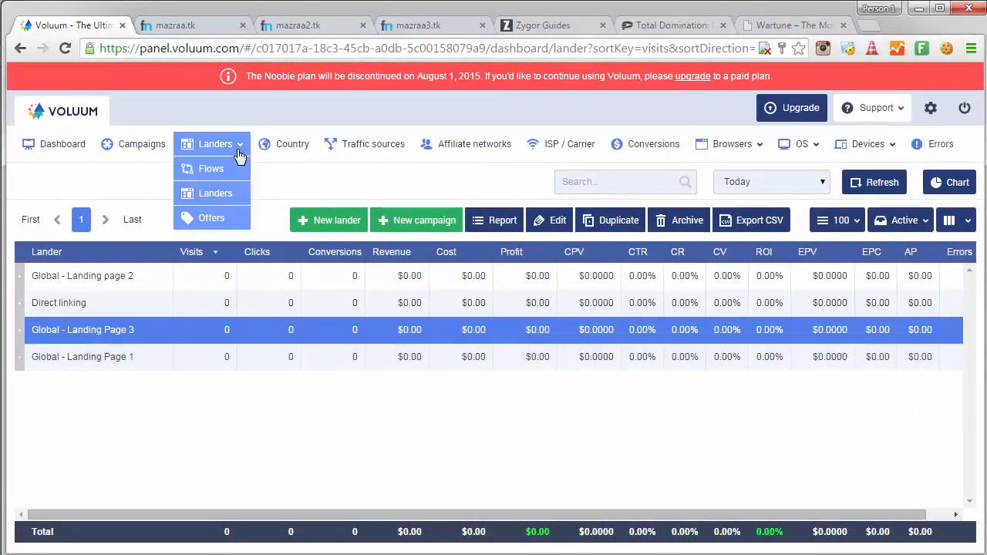
{"action": "left_click", "coordinate": [221, 220]}
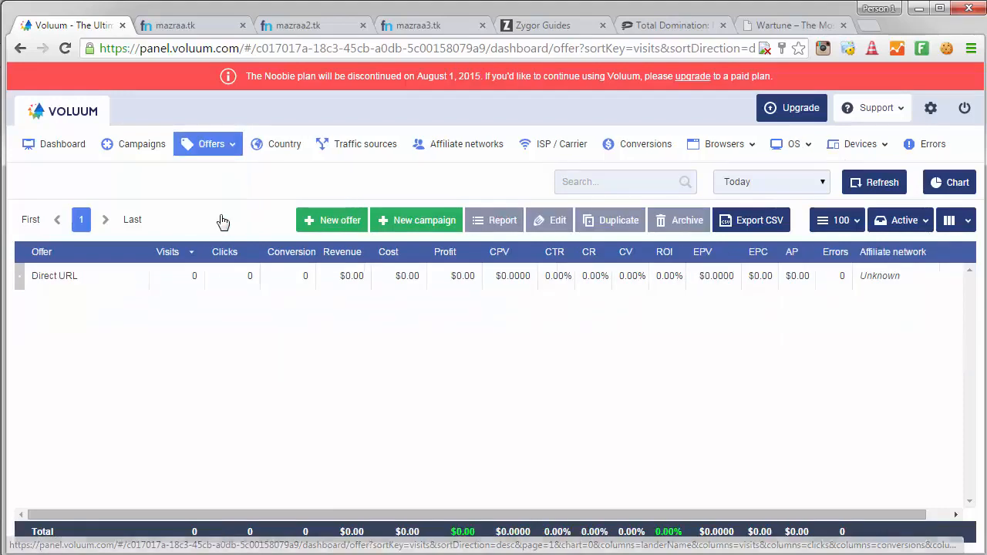
{"action": "left_click", "coordinate": [344, 225]}
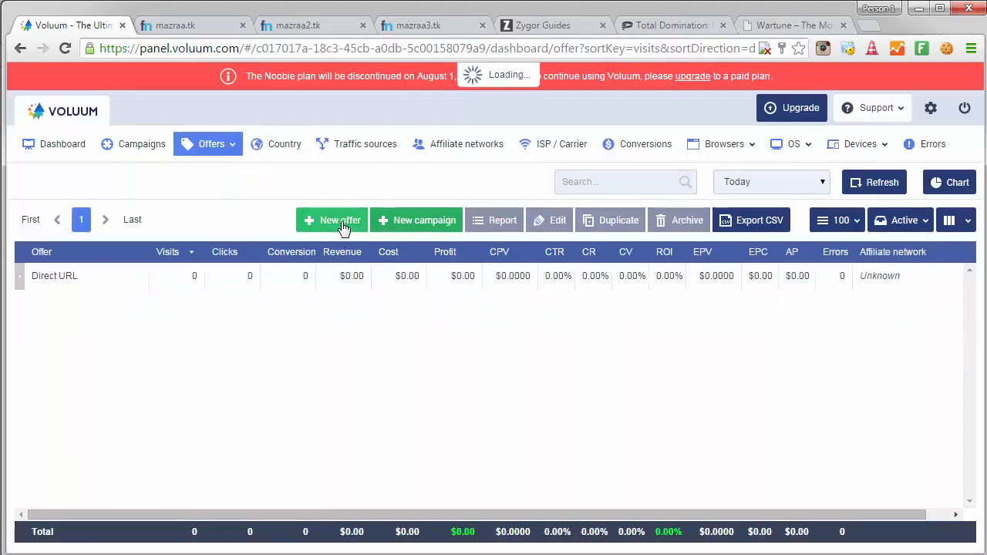
{"action": "key", "text": "alt+Tab"}
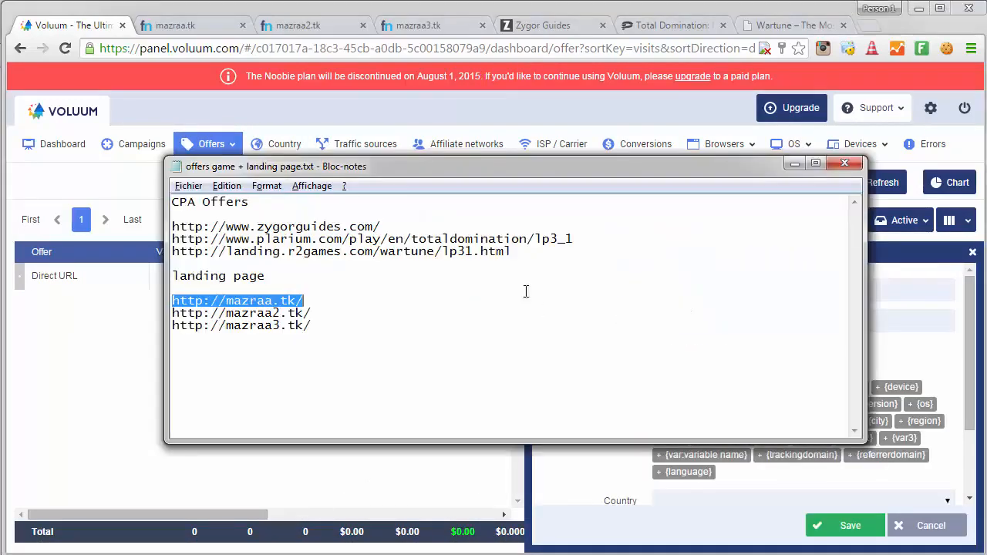
{"action": "left_click_drag", "start_coordinate": [393, 226], "coordinate": [176, 226]}
{"action": "key", "text": "ctrl+c"}
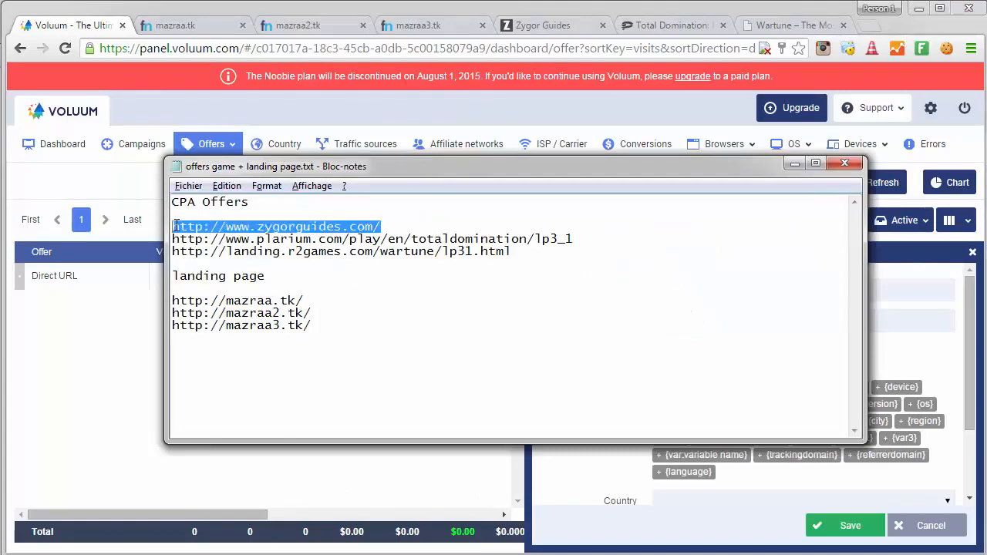
{"action": "key", "text": "alt+Tab"}
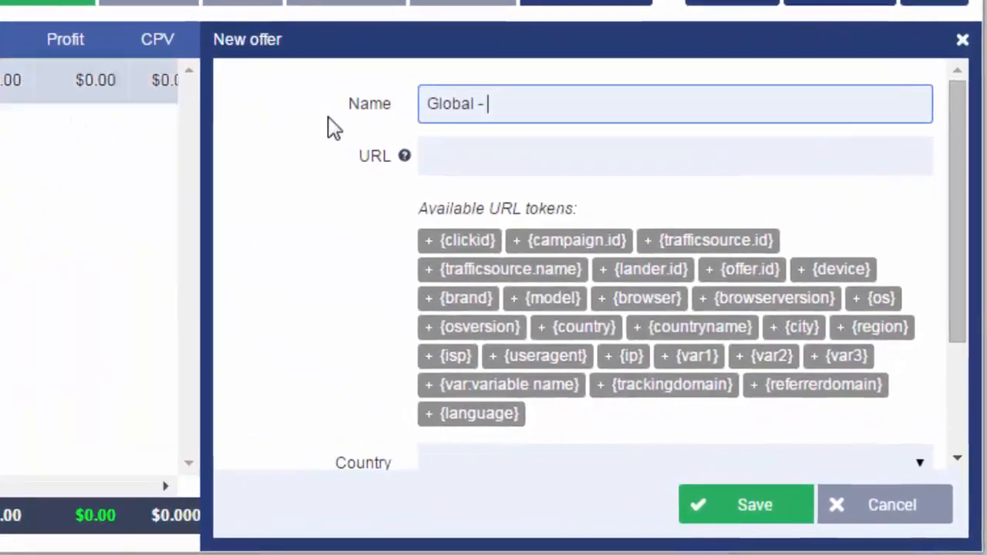
{"action": "left_click", "coordinate": [467, 152]}
{"action": "key", "text": "ctrl+v"}
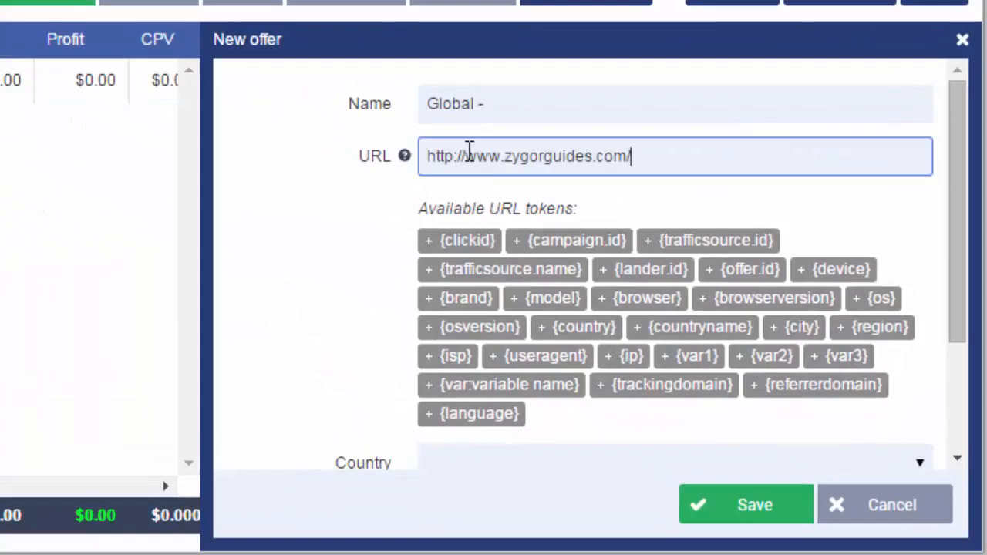
{"action": "left_click", "coordinate": [527, 106]}
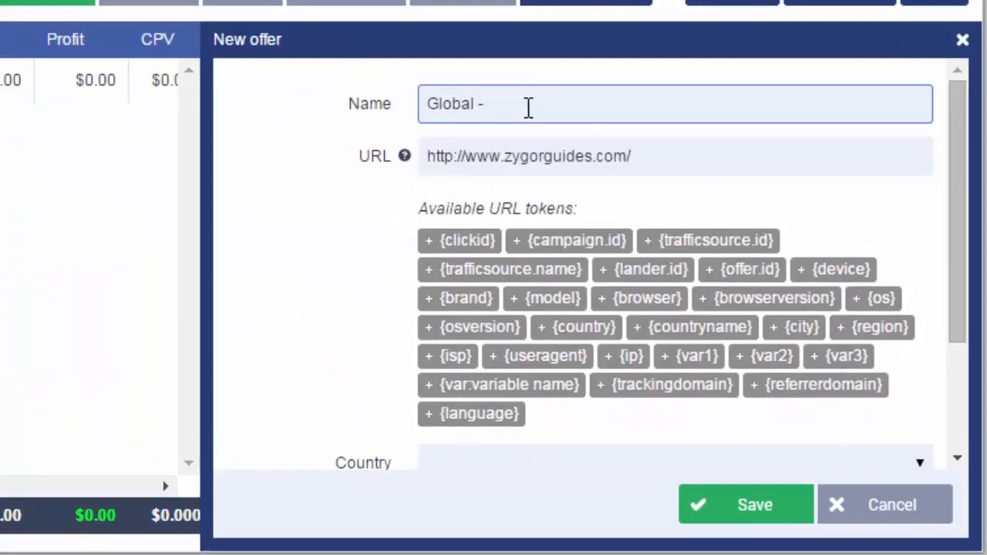
{"action": "type", "text": "Zy"}
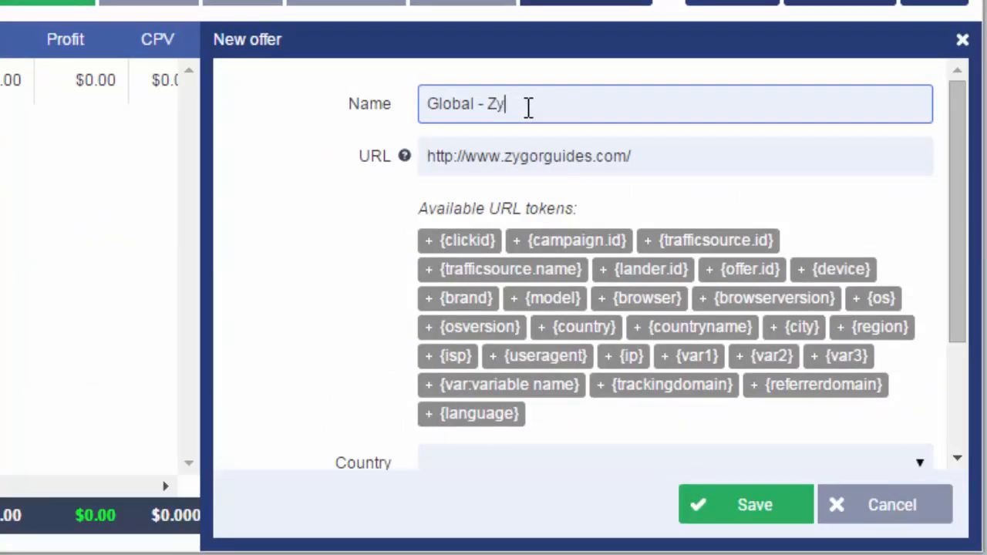
{"action": "type", "text": "gorguides"}
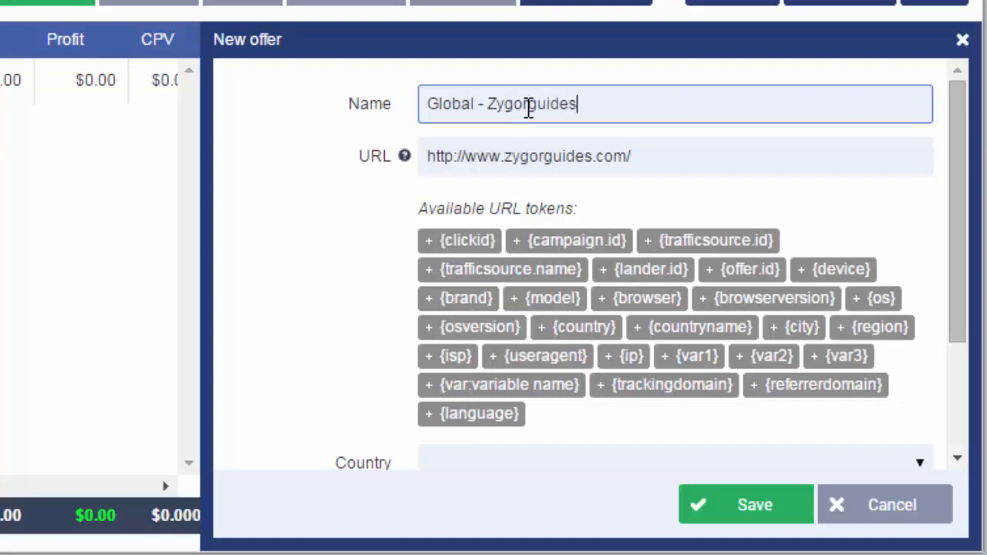
{"action": "scroll", "coordinate": [661, 276], "scroll_direction": "down", "scroll_amount": 2}
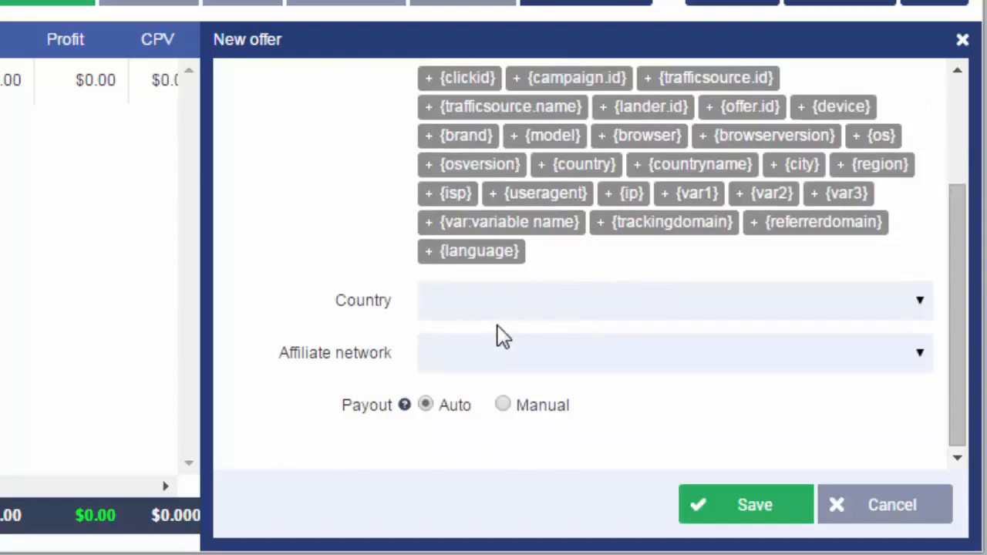
{"action": "left_click", "coordinate": [507, 356]}
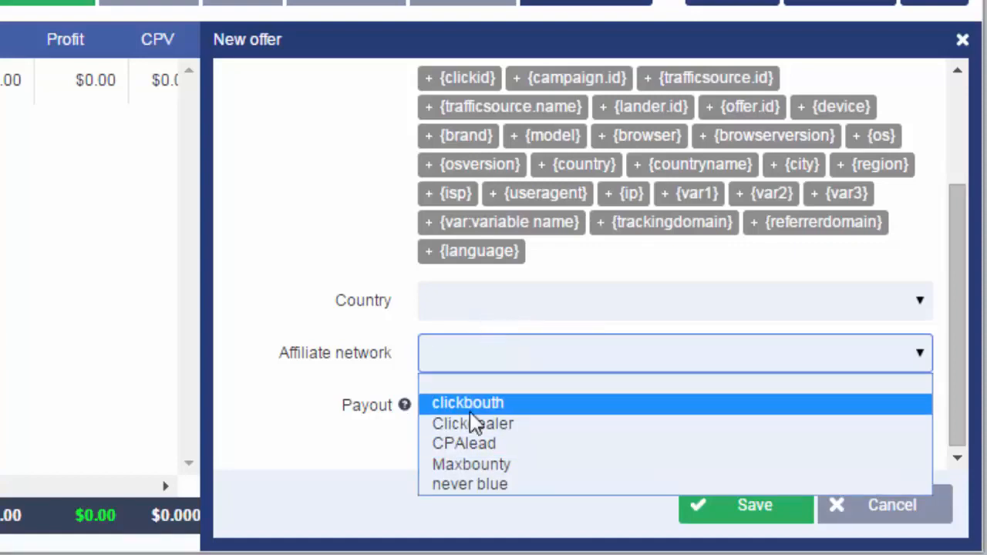
{"action": "left_click", "coordinate": [475, 311]}
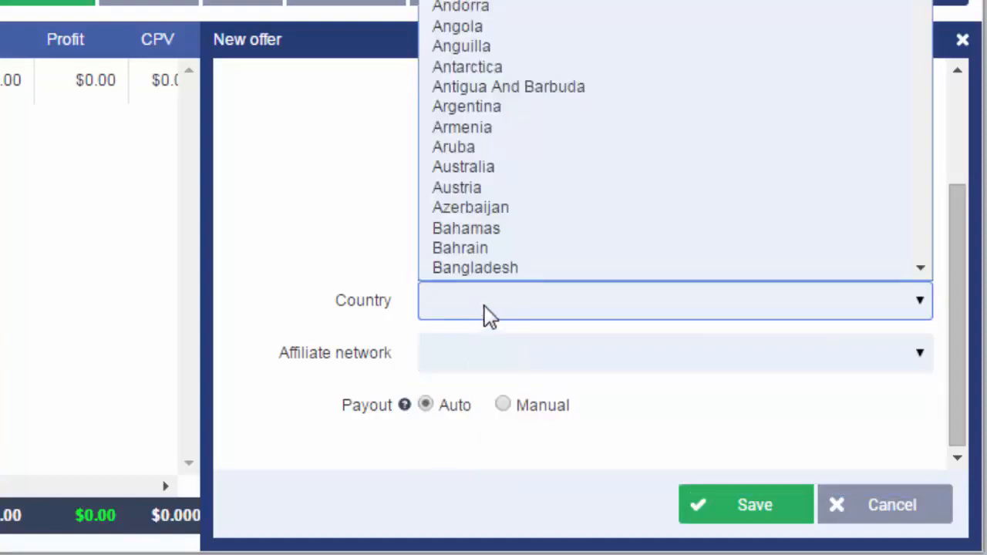
{"action": "left_click", "coordinate": [351, 309]}
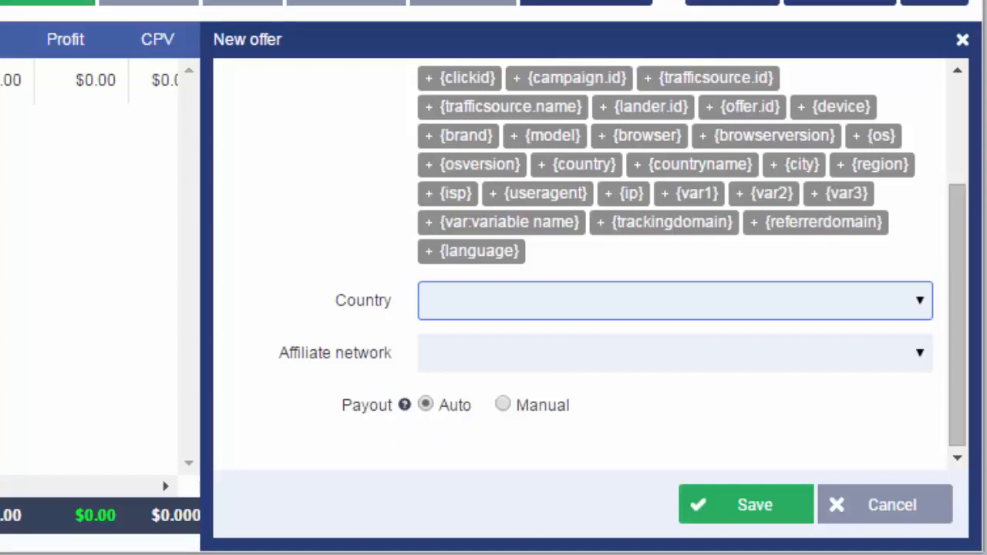
{"action": "left_click", "coordinate": [504, 407]}
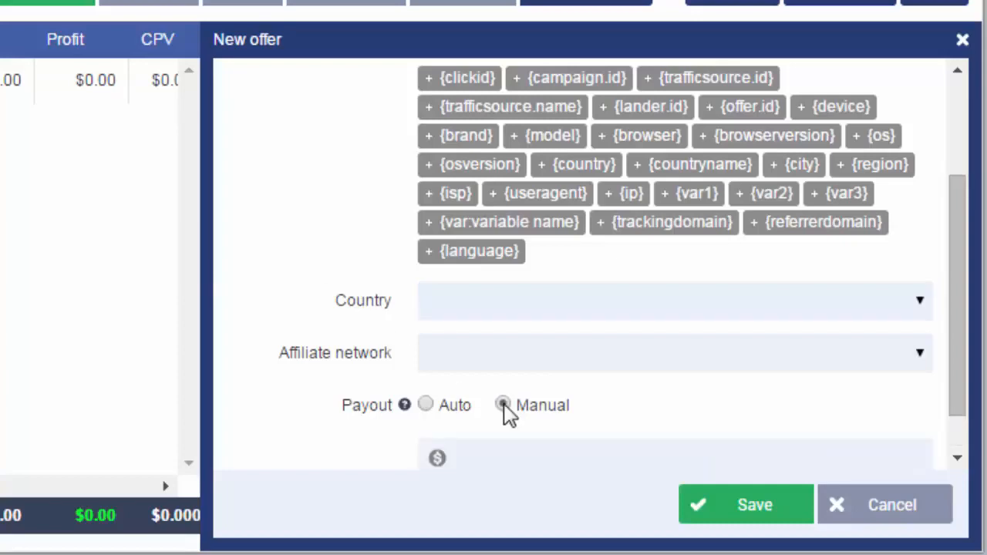
{"action": "scroll", "coordinate": [508, 413], "scroll_direction": "down", "scroll_amount": 1}
{"action": "left_click", "coordinate": [485, 406]}
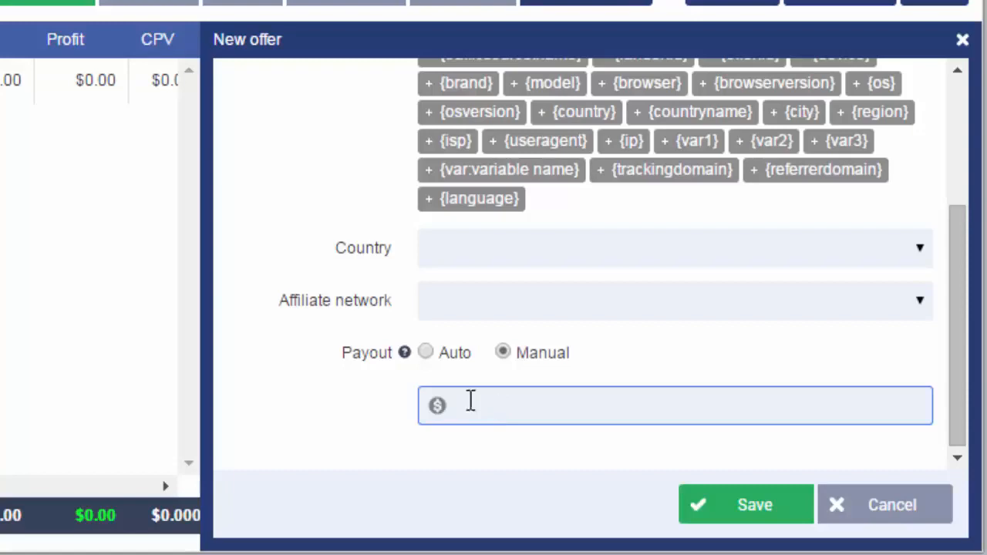
{"action": "left_click", "coordinate": [424, 352]}
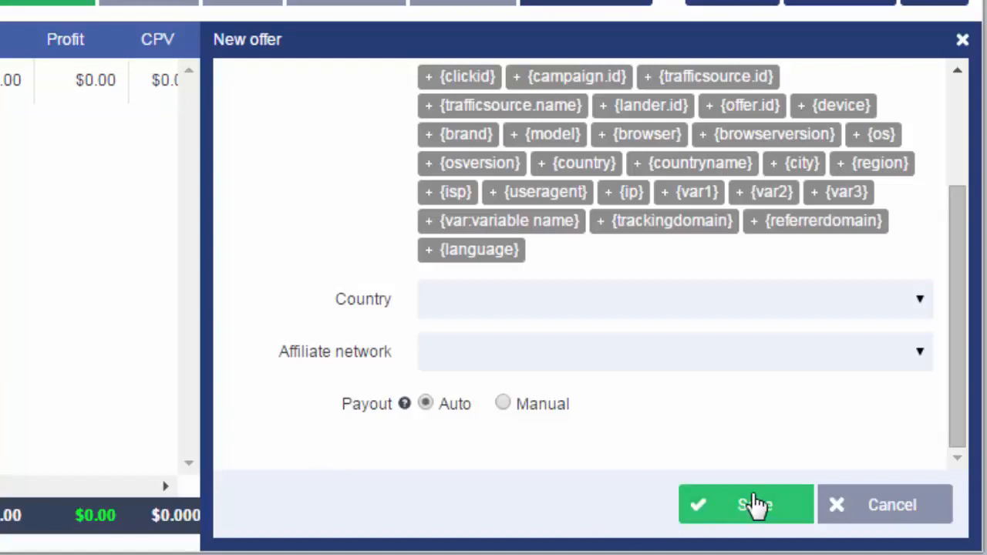
{"action": "left_click", "coordinate": [755, 506]}
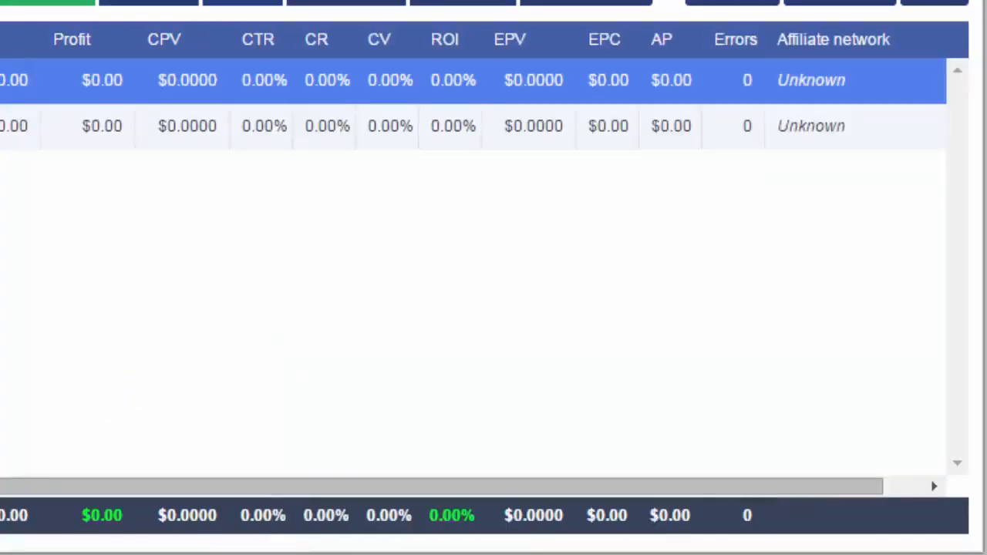
{"action": "key", "text": "alt+Tab"}
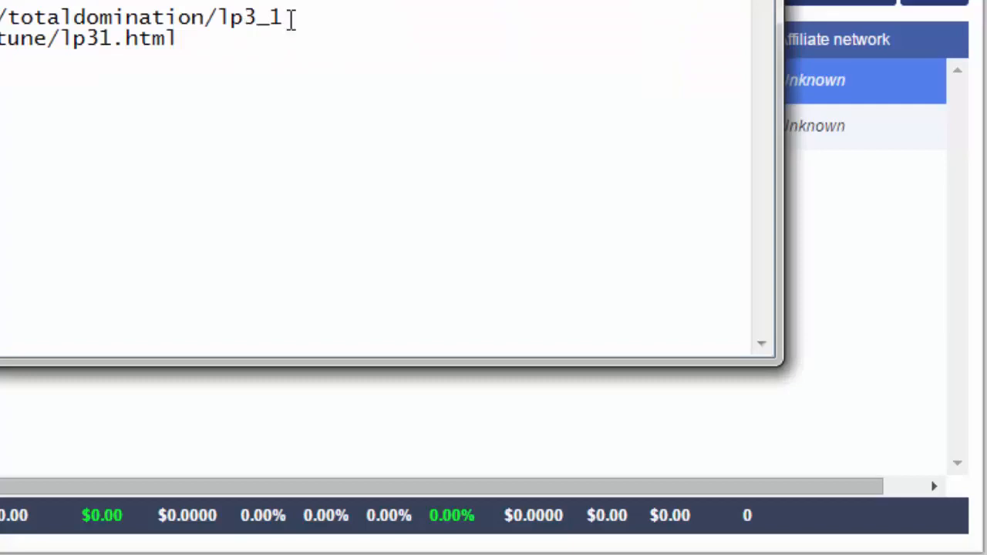
{"action": "left_click_drag", "start_coordinate": [287, 18], "coordinate": [0, 19]}
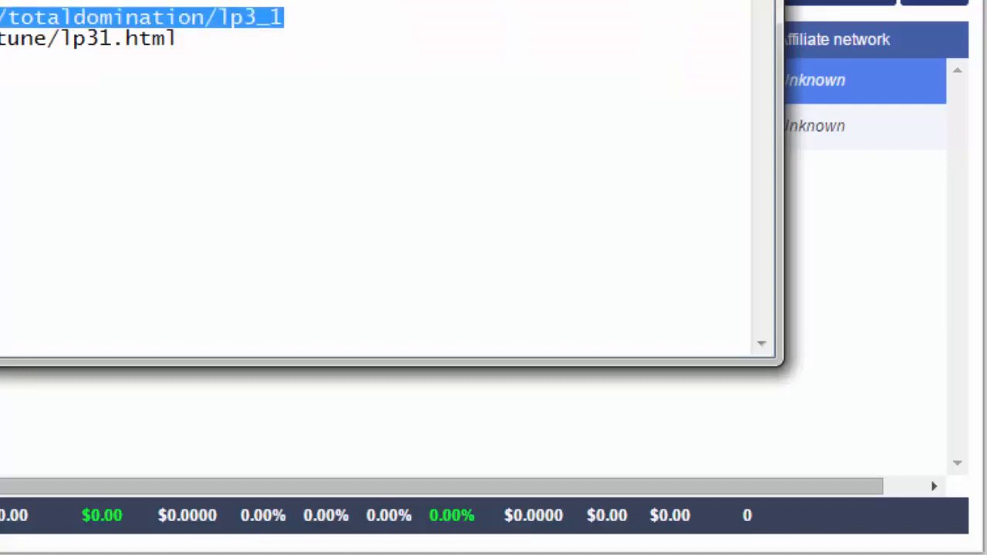
{"action": "right_click", "coordinate": [0, 15]}
{"action": "left_click", "coordinate": [0, 102]}
{"action": "left_click", "coordinate": [0, 173]}
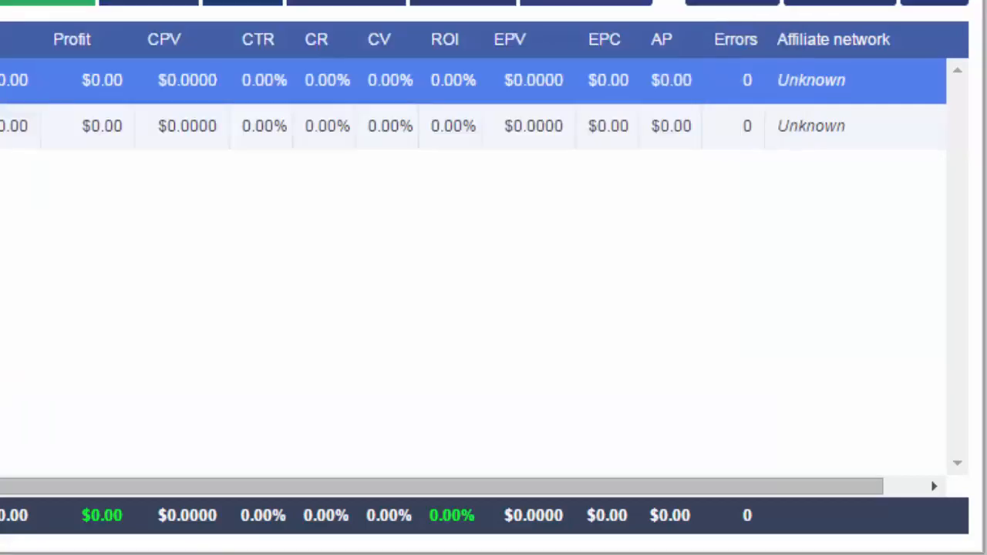
{"action": "left_click", "coordinate": [43, 2]}
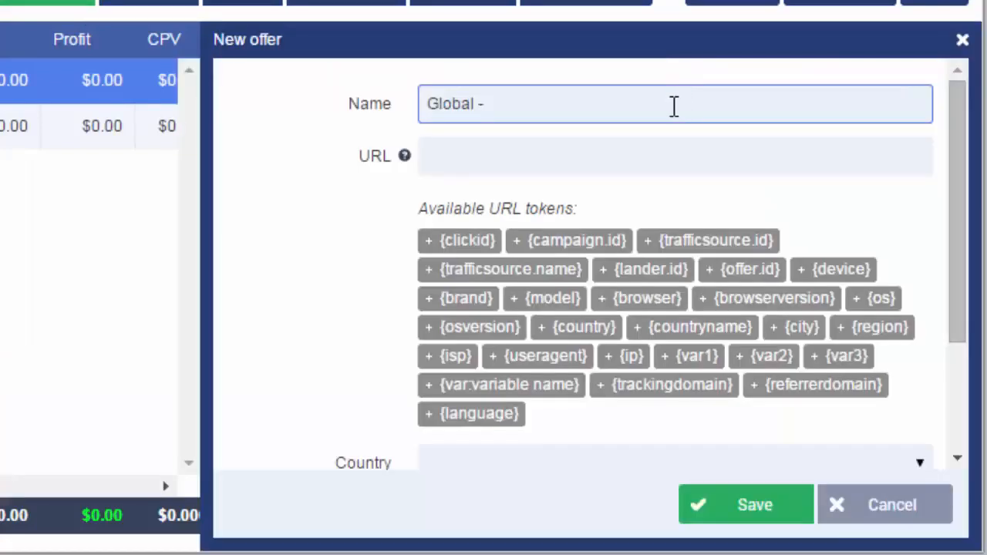
{"action": "left_click", "coordinate": [626, 170]}
{"action": "key", "text": "ctrl+v"}
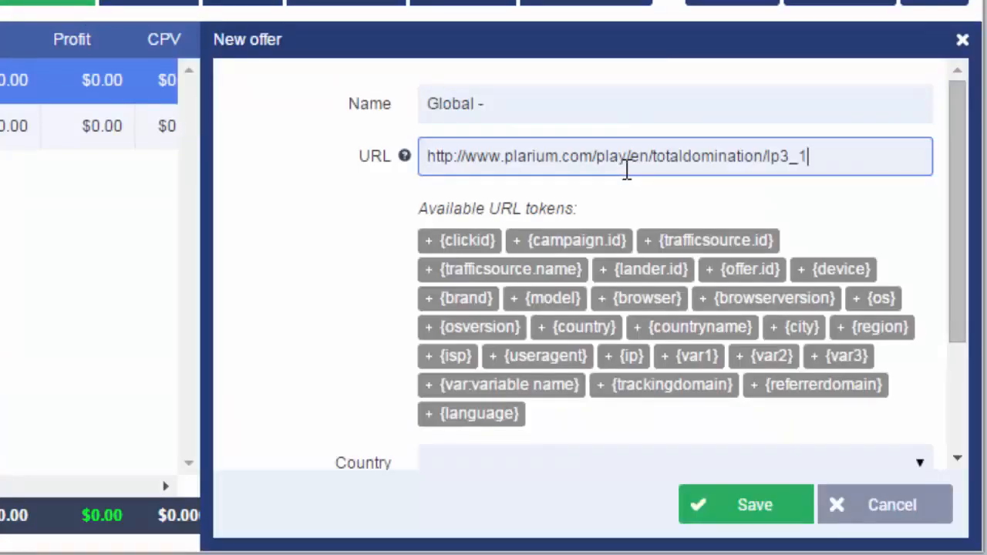
Name the second offer "Global - Totaldomination" and save it.
{"action": "left_click", "coordinate": [615, 103]}
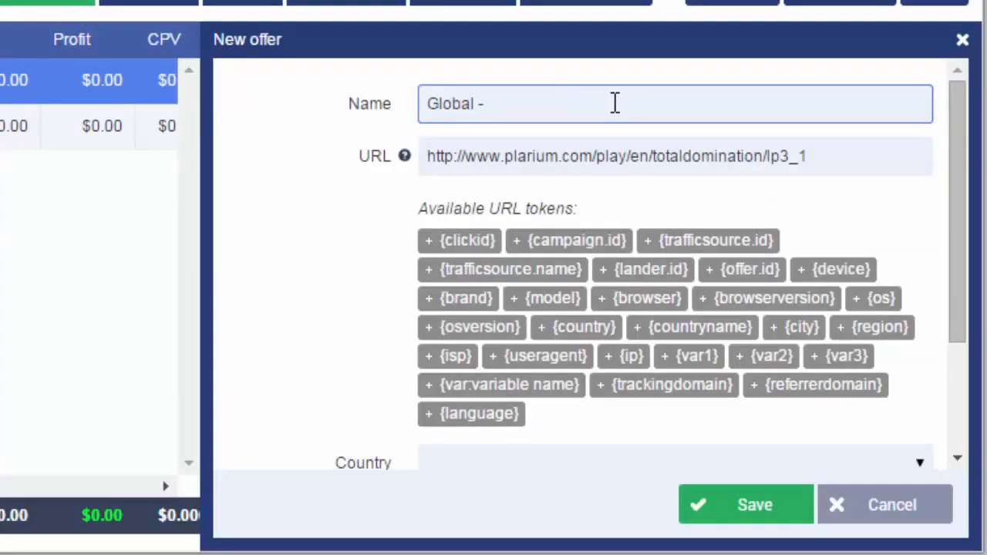
{"action": "type", "text": "Totaldomina"}
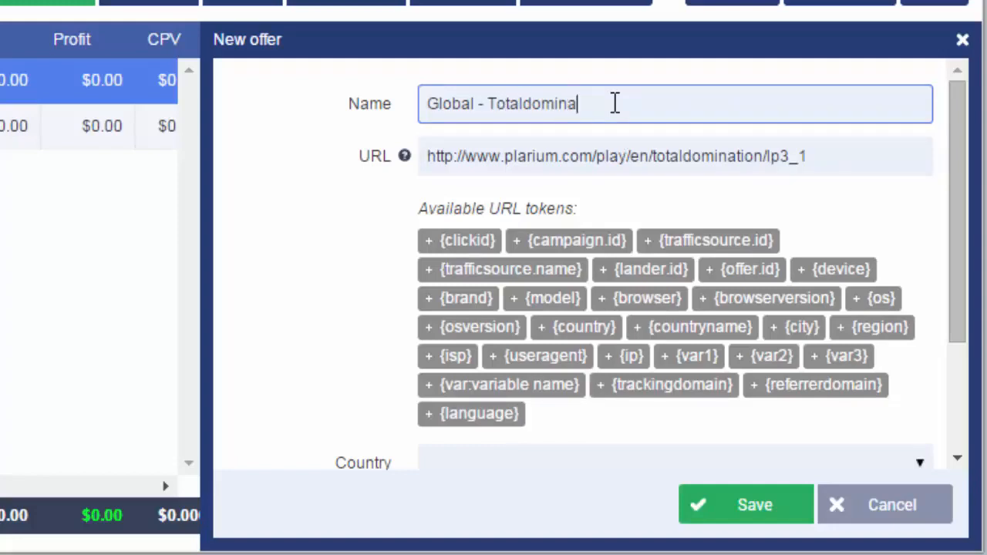
{"action": "type", "text": "tion"}
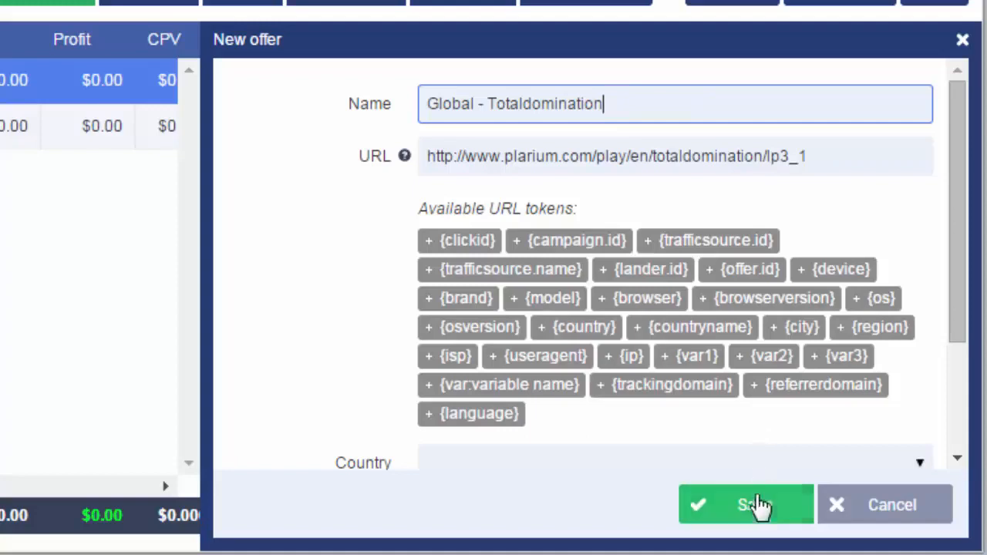
{"action": "left_click", "coordinate": [756, 504]}
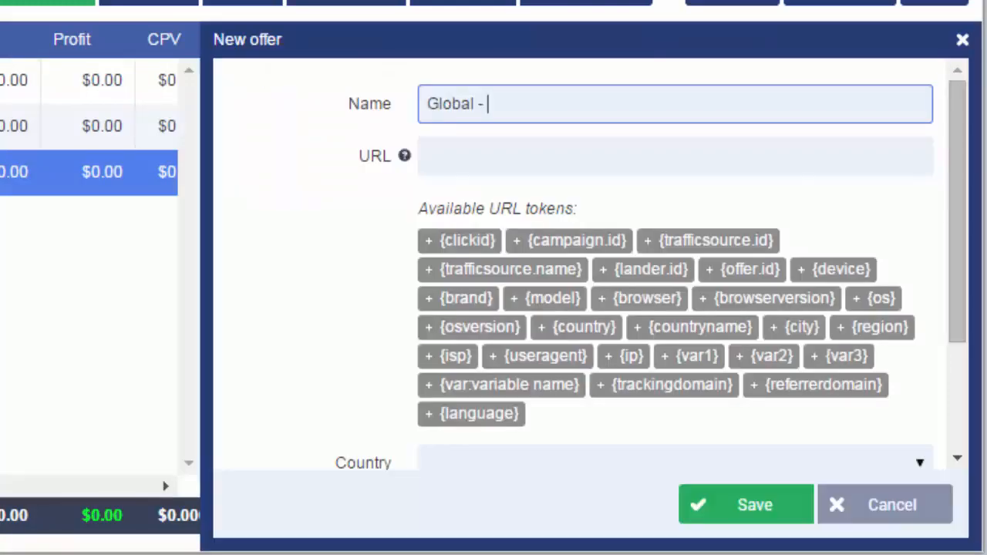
{"action": "key", "text": "alt+Tab"}
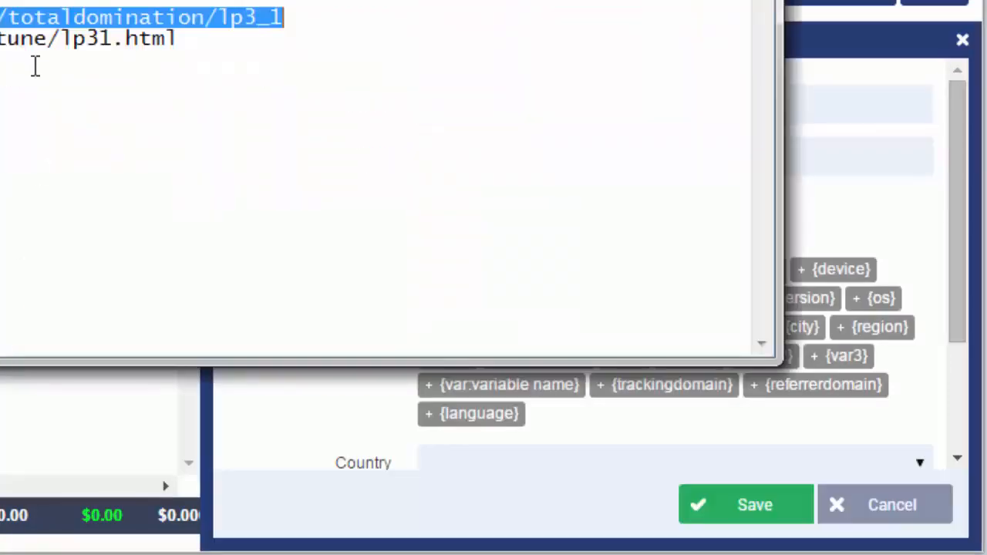
{"action": "left_click_drag", "start_coordinate": [179, 39], "coordinate": [0, 38]}
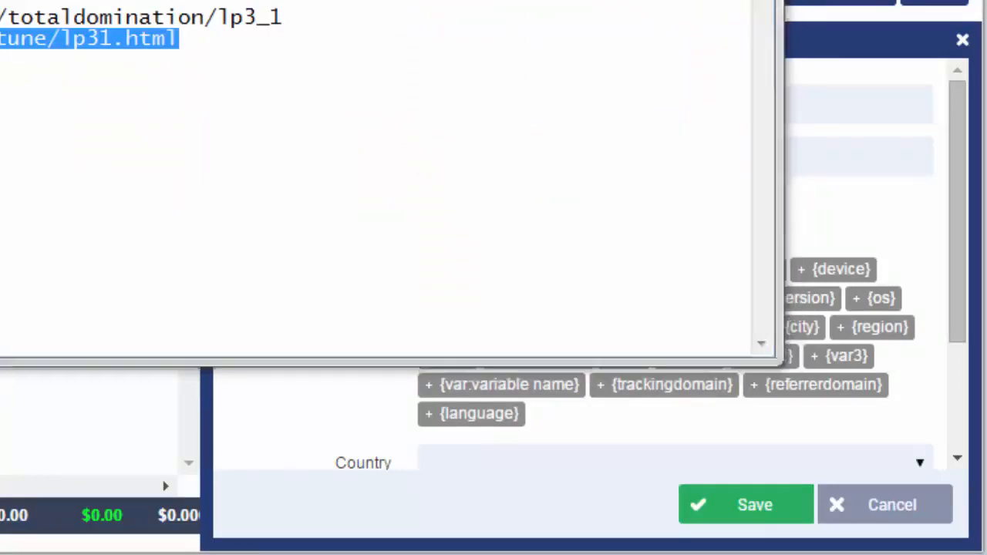
{"action": "key", "text": "alt+Tab"}
{"action": "left_click", "coordinate": [486, 152]}
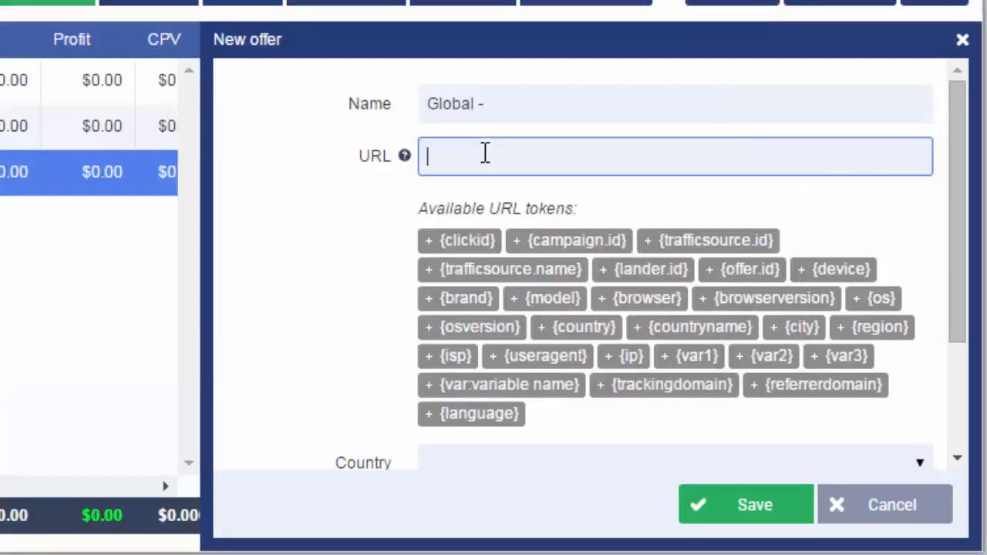
{"action": "key", "text": "ctrl+v"}
{"action": "left_click", "coordinate": [553, 89]}
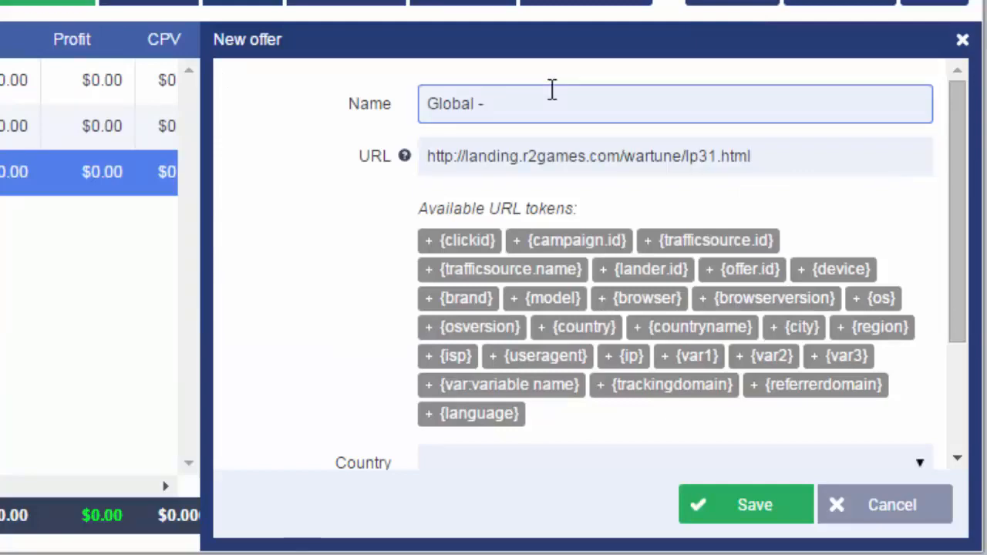
{"action": "type", "text": "Wartune"}
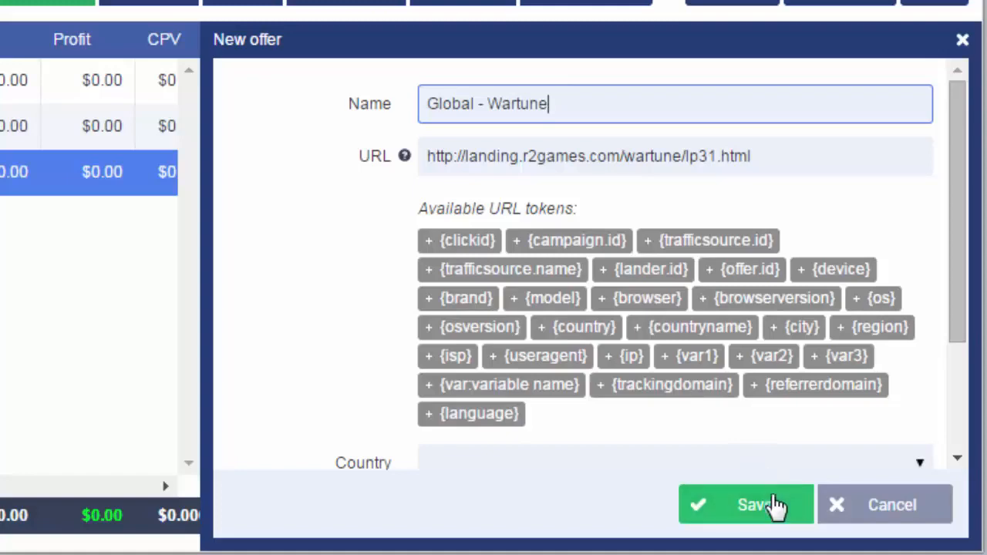
{"action": "left_click", "coordinate": [768, 505]}
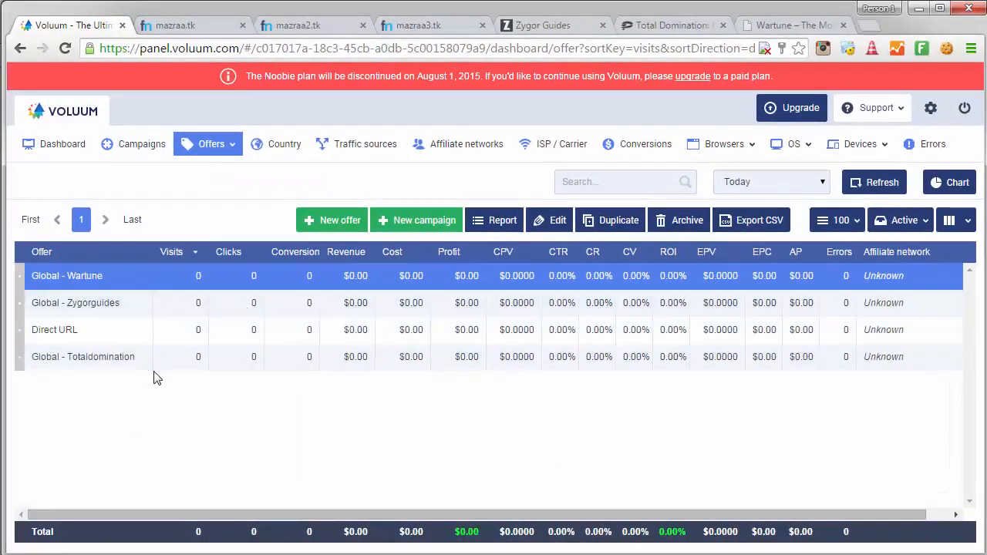
From the campaigns list, start a new campaign with Facebook Ads as traffic source and name it "Facebook Ads - Global - Games".
{"action": "left_click", "coordinate": [117, 153]}
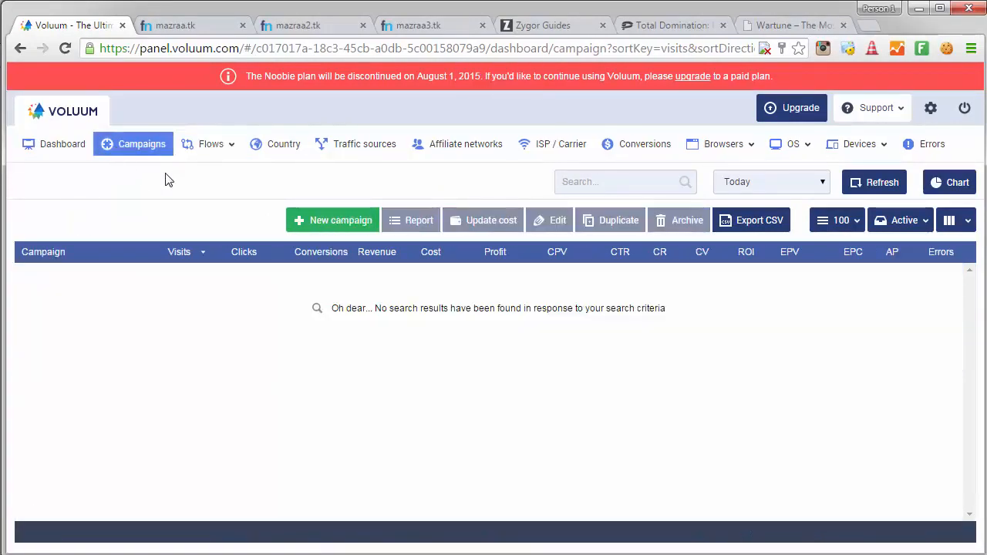
{"action": "left_click", "coordinate": [333, 223]}
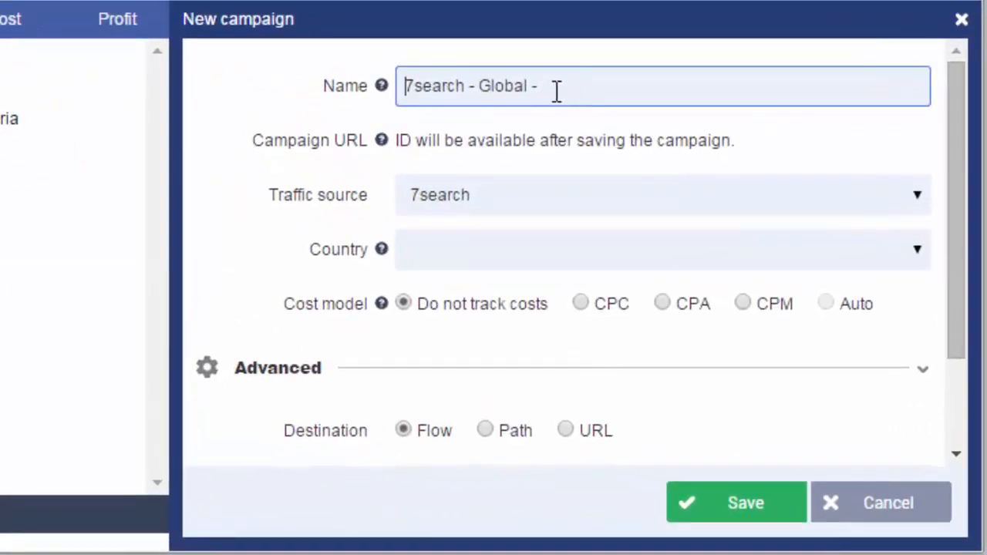
{"action": "left_click", "coordinate": [470, 195]}
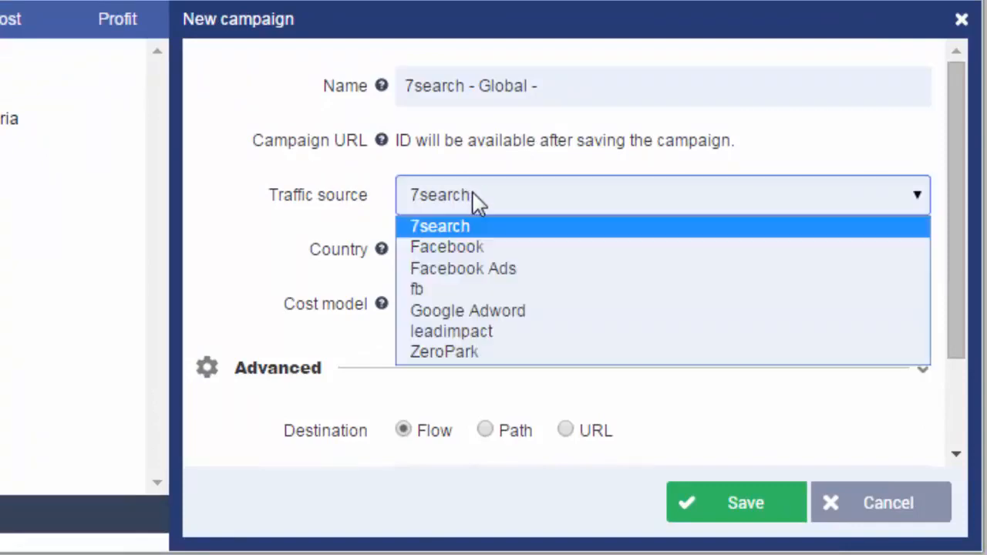
{"action": "left_click", "coordinate": [493, 270]}
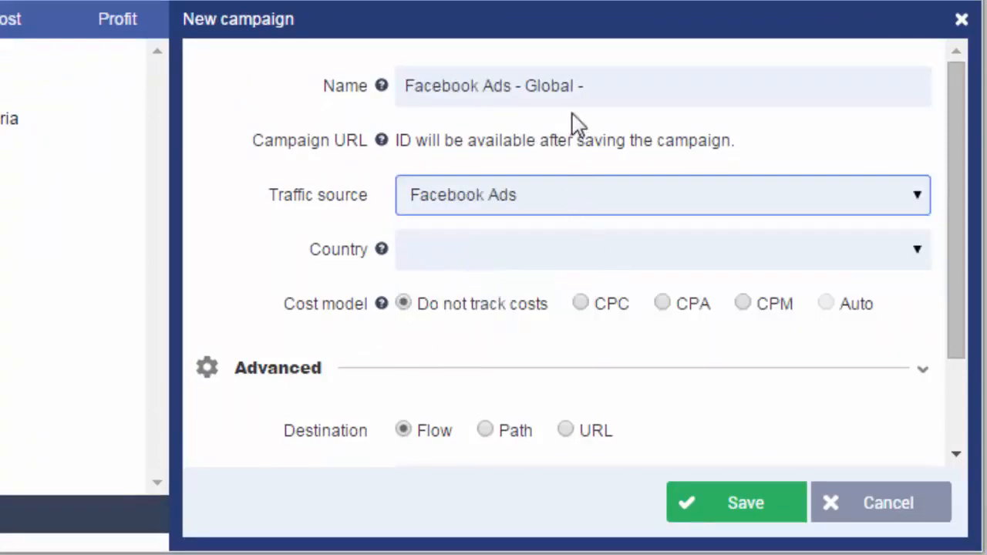
{"action": "left_click", "coordinate": [608, 85]}
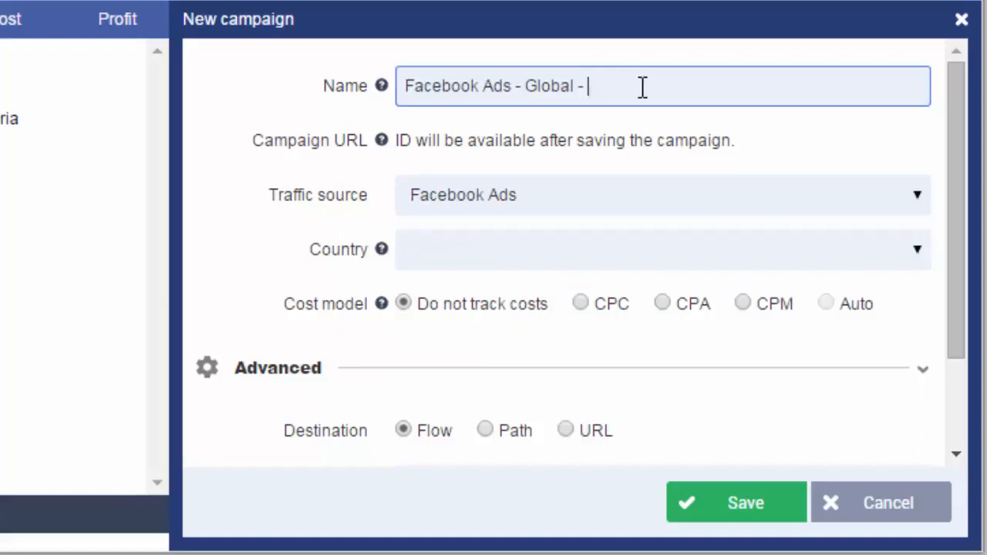
{"action": "type", "text": "Games"}
Set the campaign's cost model to CPC at $0.25 and its destination to Path.
{"action": "left_click", "coordinate": [581, 306]}
{"action": "left_click", "coordinate": [480, 356]}
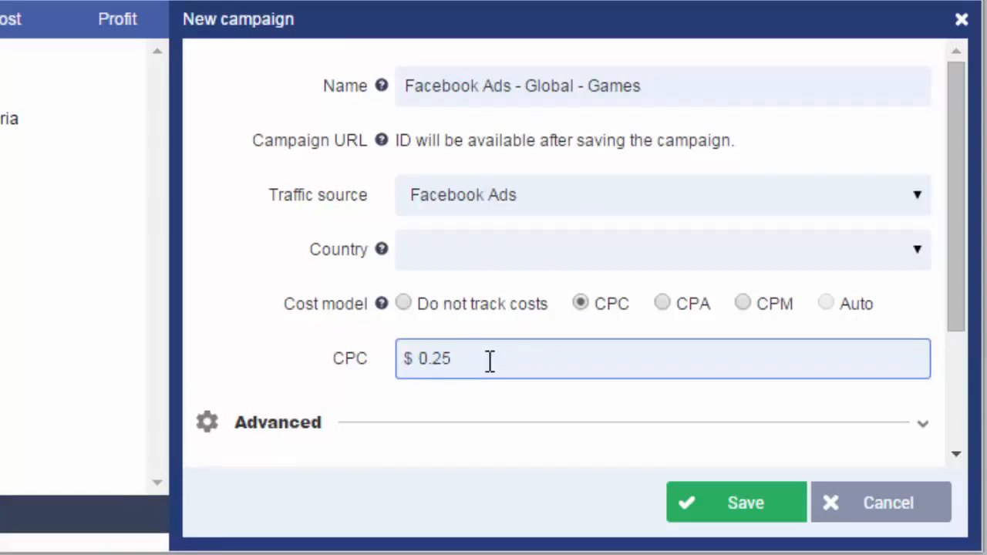
{"action": "scroll", "coordinate": [489, 361], "scroll_direction": "down", "scroll_amount": 2}
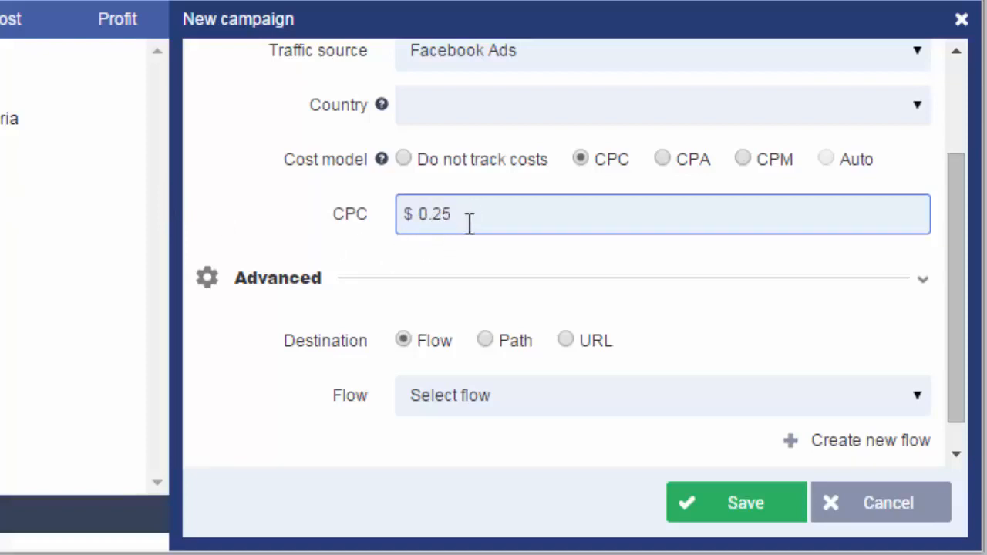
{"action": "scroll", "coordinate": [469, 224], "scroll_direction": "down", "scroll_amount": 1}
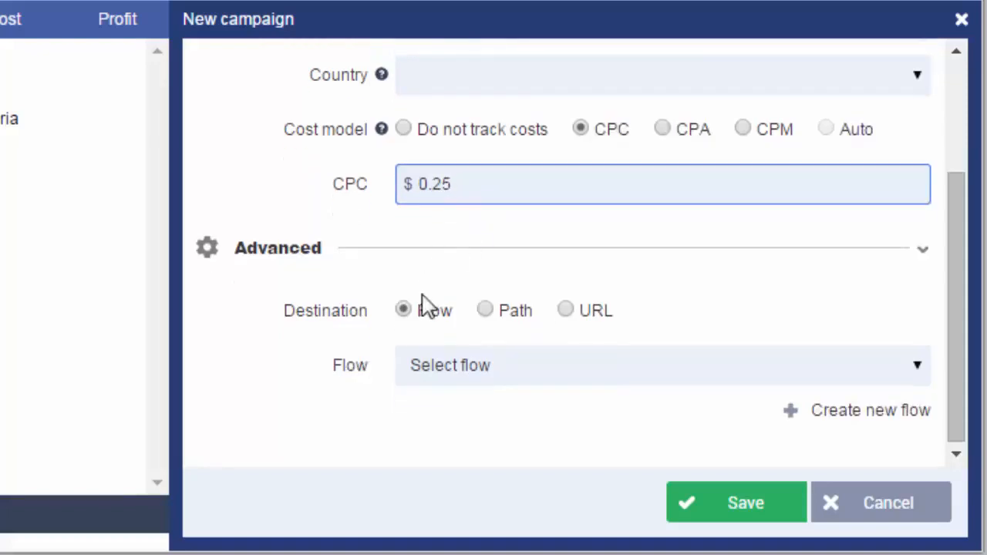
{"action": "left_click", "coordinate": [482, 312]}
{"action": "scroll", "coordinate": [483, 326], "scroll_direction": "down", "scroll_amount": 8}
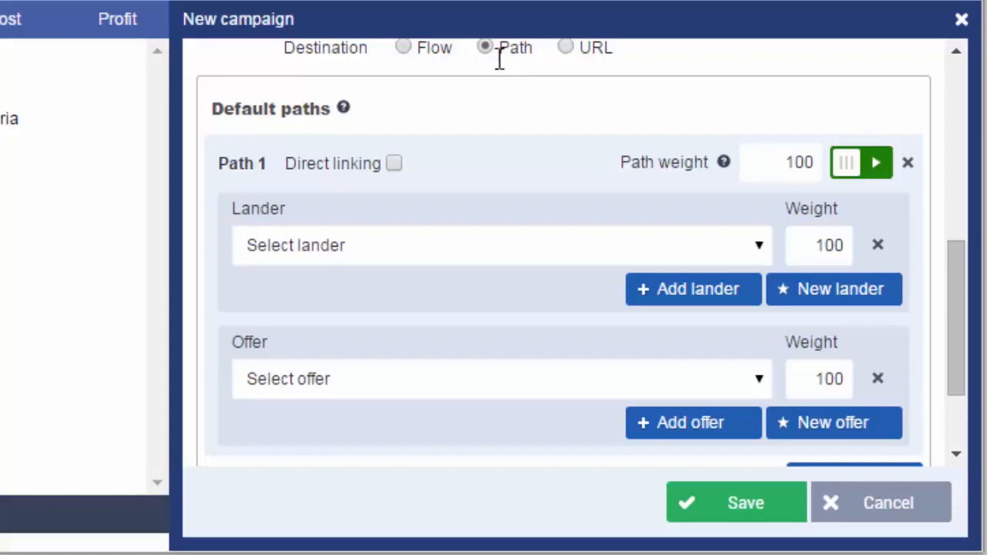
{"action": "scroll", "coordinate": [508, 100], "scroll_direction": "up", "scroll_amount": 3}
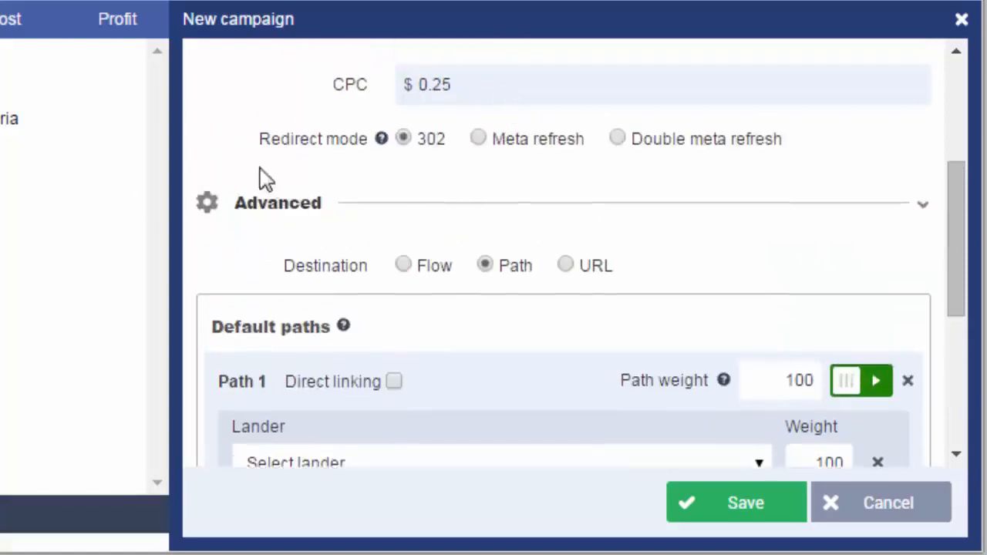
{"action": "scroll", "coordinate": [483, 170], "scroll_direction": "down", "scroll_amount": 1}
{"action": "scroll", "coordinate": [482, 170], "scroll_direction": "down", "scroll_amount": 2}
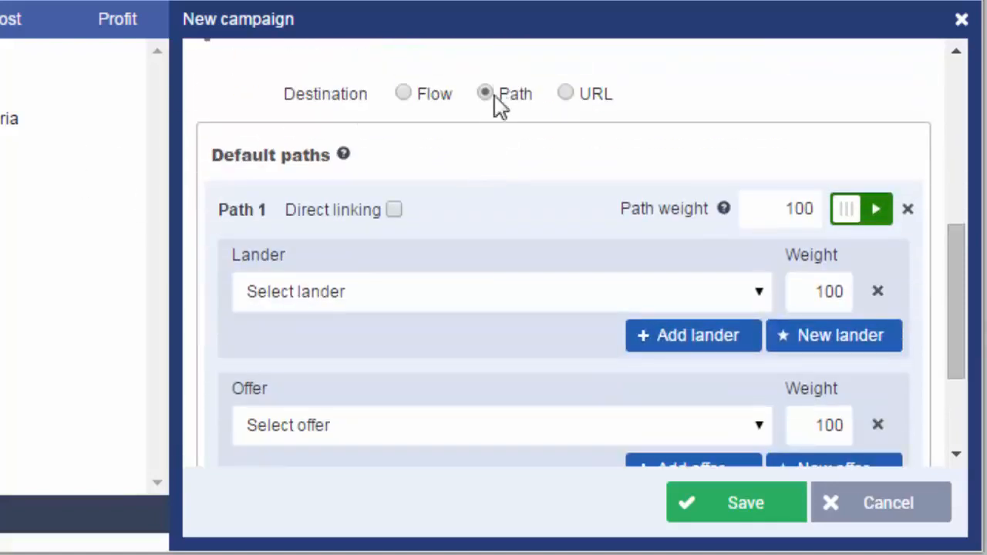
Give Path 1 three landers: Global - Landing Page 1, Global - Landing page 2 and Global - Landing Page 3.
{"action": "scroll", "coordinate": [479, 159], "scroll_direction": "down", "scroll_amount": 2}
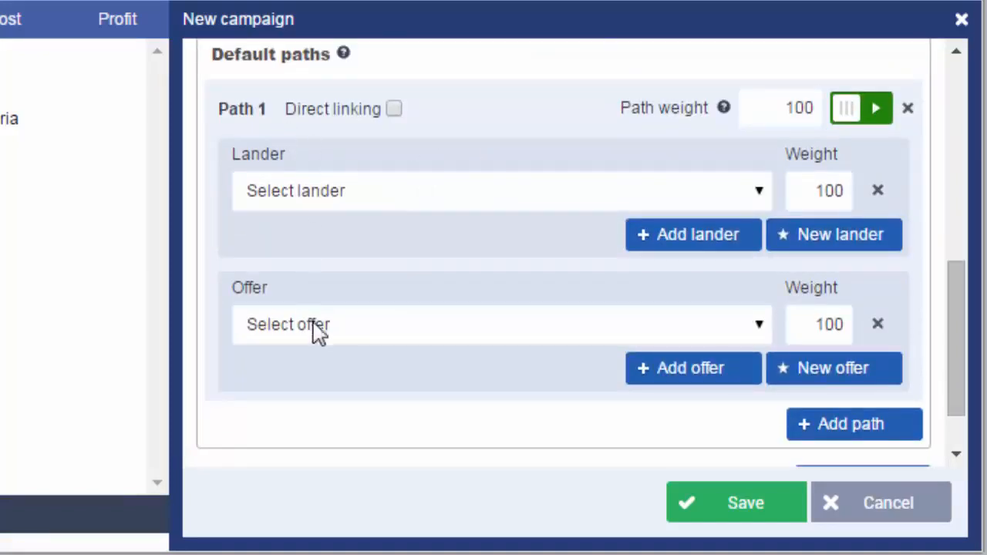
{"action": "left_click", "coordinate": [731, 245]}
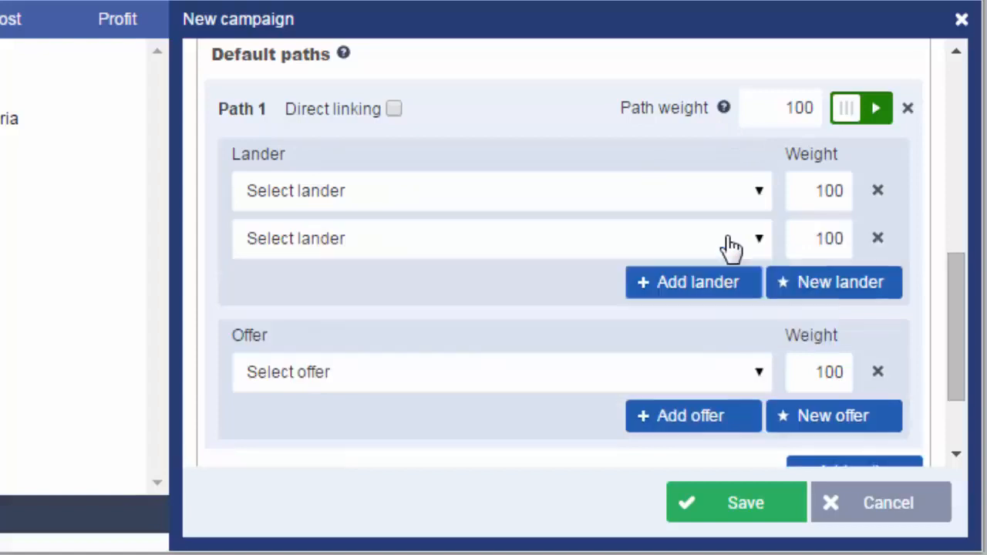
{"action": "left_click", "coordinate": [726, 273]}
{"action": "left_click", "coordinate": [727, 193]}
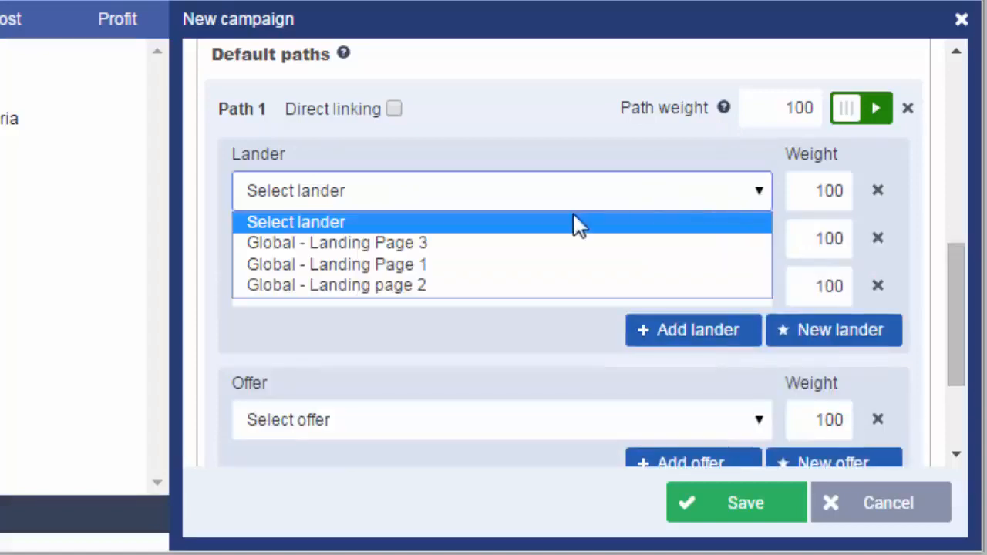
{"action": "left_click", "coordinate": [574, 270]}
{"action": "left_click", "coordinate": [584, 255]}
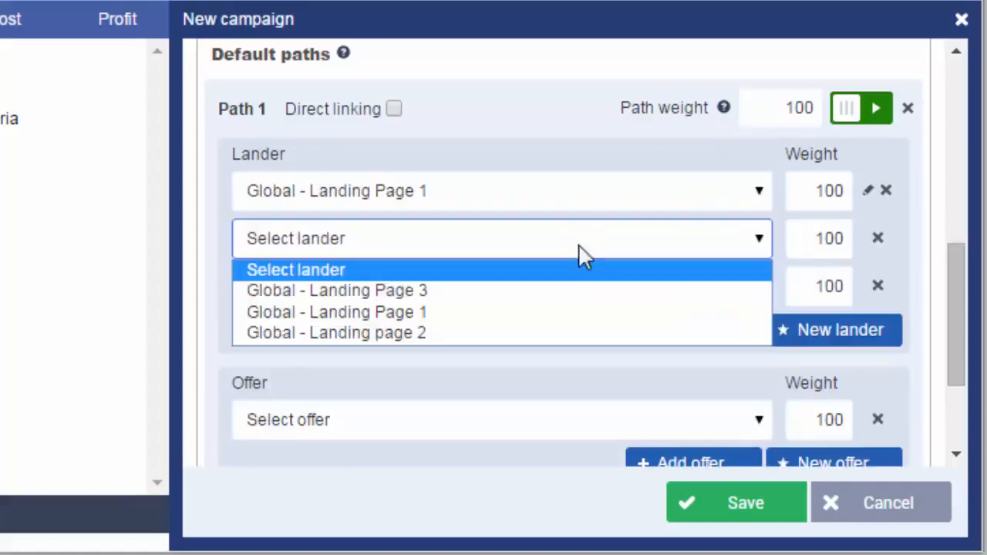
{"action": "left_click", "coordinate": [551, 327]}
{"action": "left_click", "coordinate": [542, 295]}
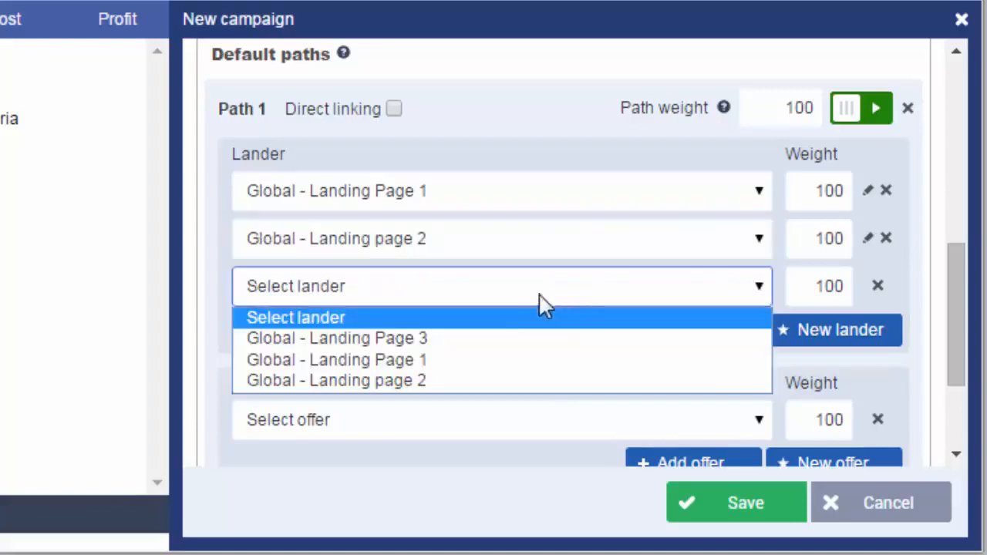
{"action": "left_click", "coordinate": [505, 340]}
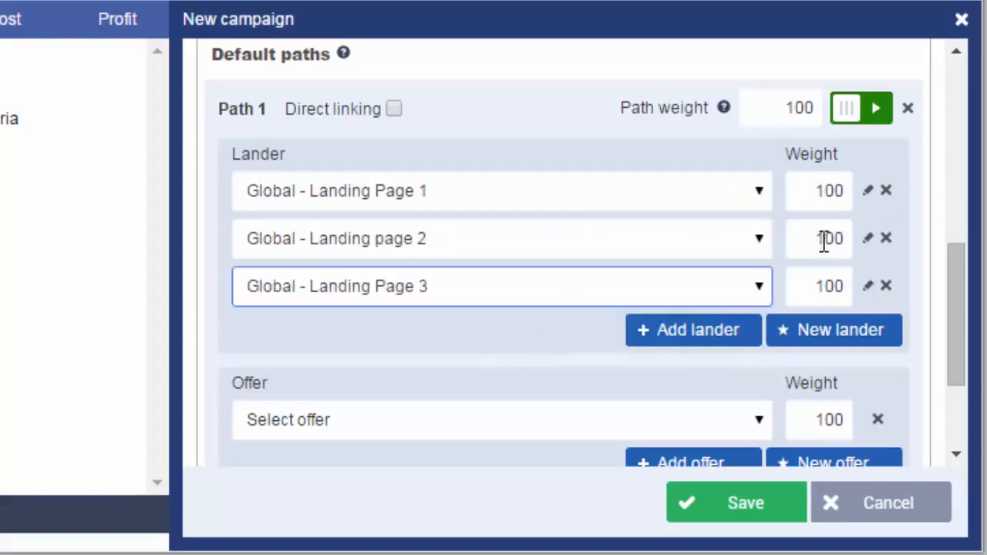
Give Path 1 three offers: Global - Totaldomination, Global - Wartune and Global - Zygorguides.
{"action": "scroll", "coordinate": [825, 297], "scroll_direction": "down", "scroll_amount": 1}
{"action": "scroll", "coordinate": [826, 297], "scroll_direction": "down", "scroll_amount": 2}
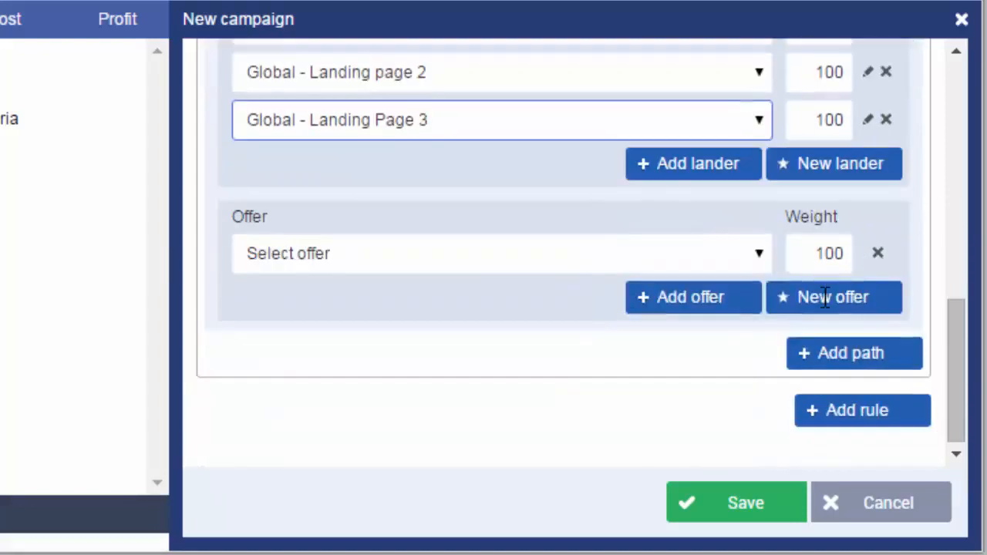
{"action": "left_click", "coordinate": [712, 264]}
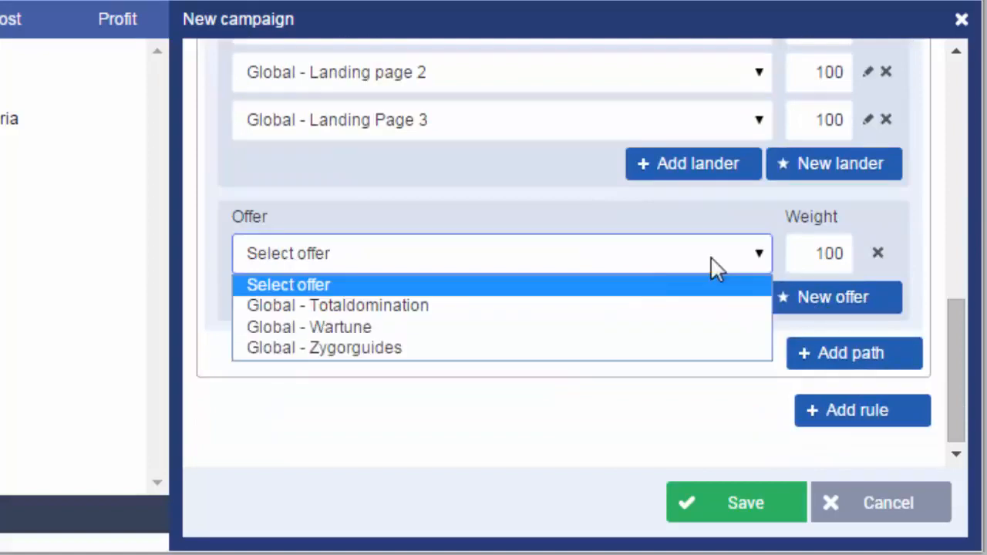
{"action": "left_click", "coordinate": [616, 310]}
{"action": "left_click", "coordinate": [697, 305]}
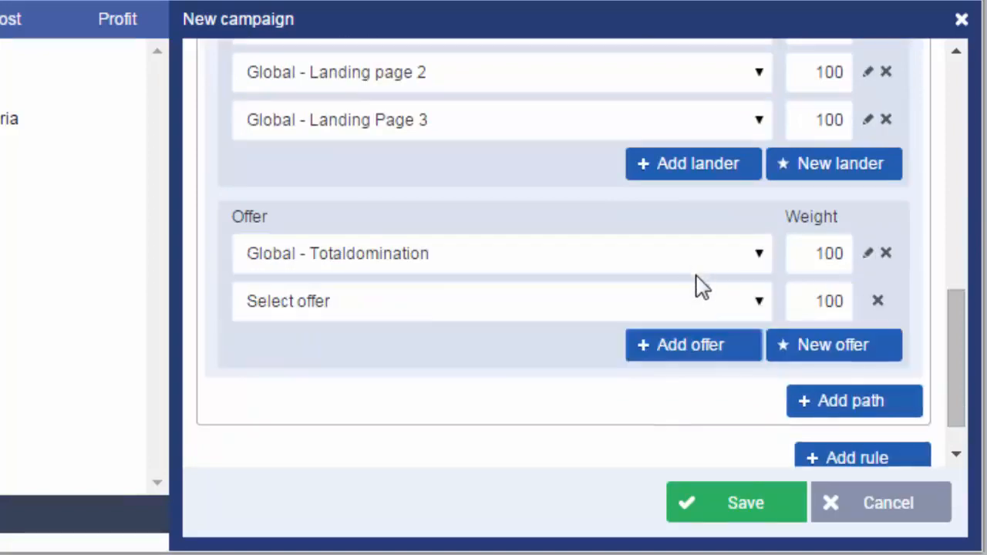
{"action": "left_click", "coordinate": [698, 303]}
{"action": "left_click", "coordinate": [419, 386]}
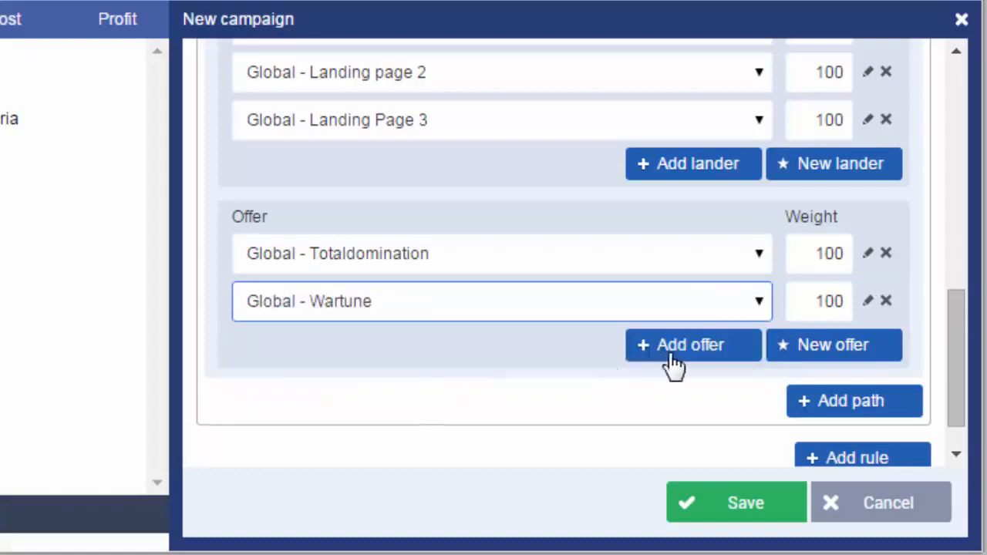
{"action": "left_click", "coordinate": [663, 355]}
{"action": "left_click", "coordinate": [587, 361]}
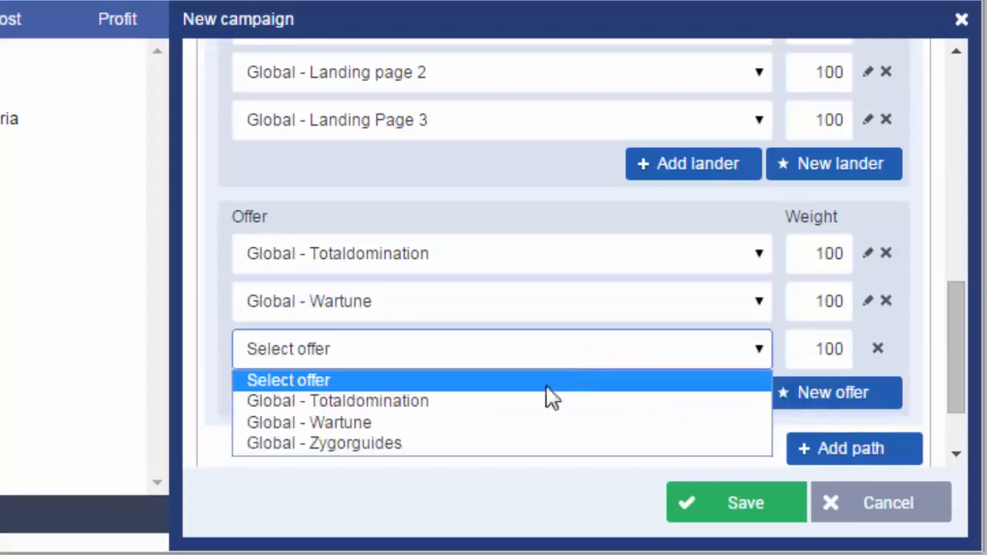
{"action": "left_click", "coordinate": [529, 444]}
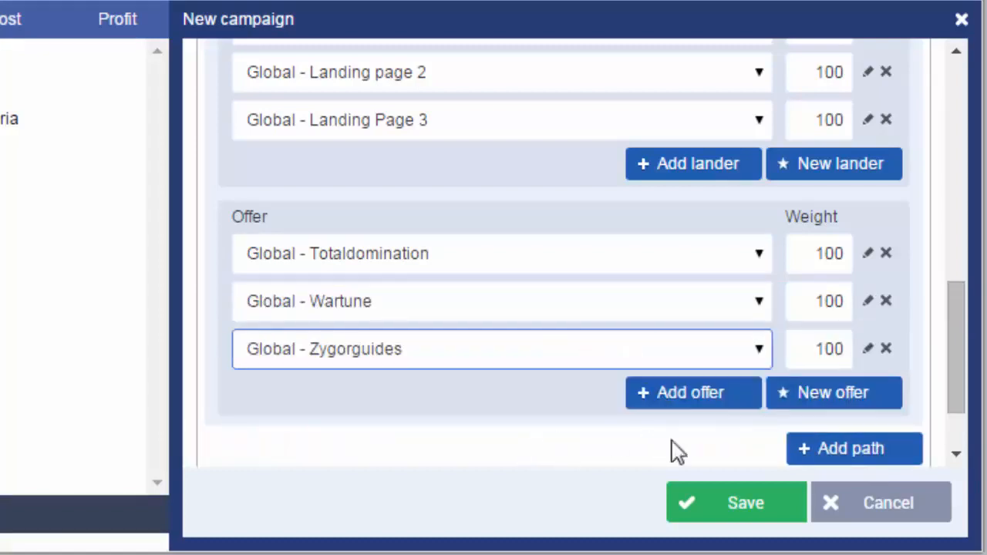
Review the new campaign's path and cost settings and save the campaign.
{"action": "scroll", "coordinate": [600, 434], "scroll_direction": "down", "scroll_amount": 1}
{"action": "scroll", "coordinate": [599, 434], "scroll_direction": "up", "scroll_amount": 4}
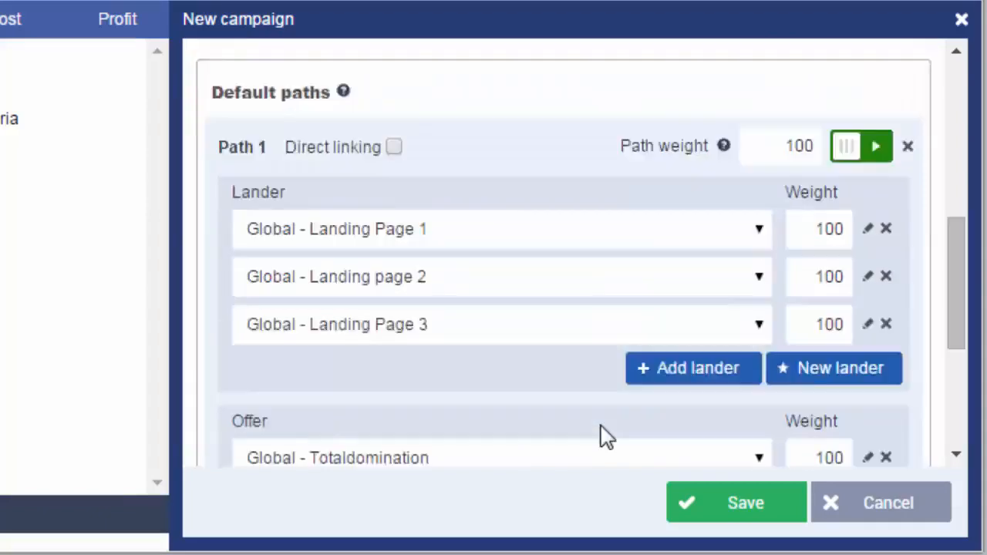
{"action": "scroll", "coordinate": [602, 434], "scroll_direction": "up", "scroll_amount": 6}
{"action": "scroll", "coordinate": [601, 435], "scroll_direction": "down", "scroll_amount": 3}
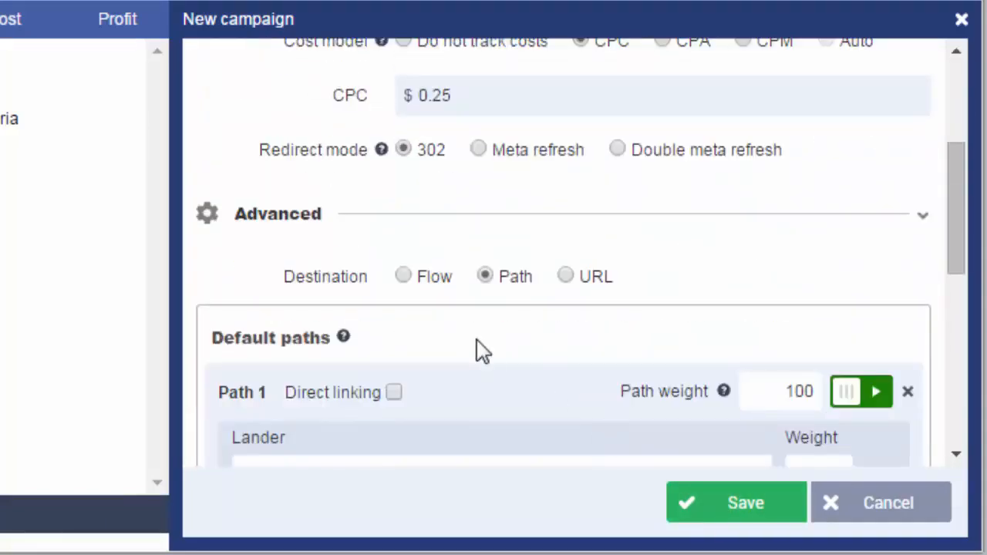
{"action": "scroll", "coordinate": [482, 351], "scroll_direction": "up", "scroll_amount": 3}
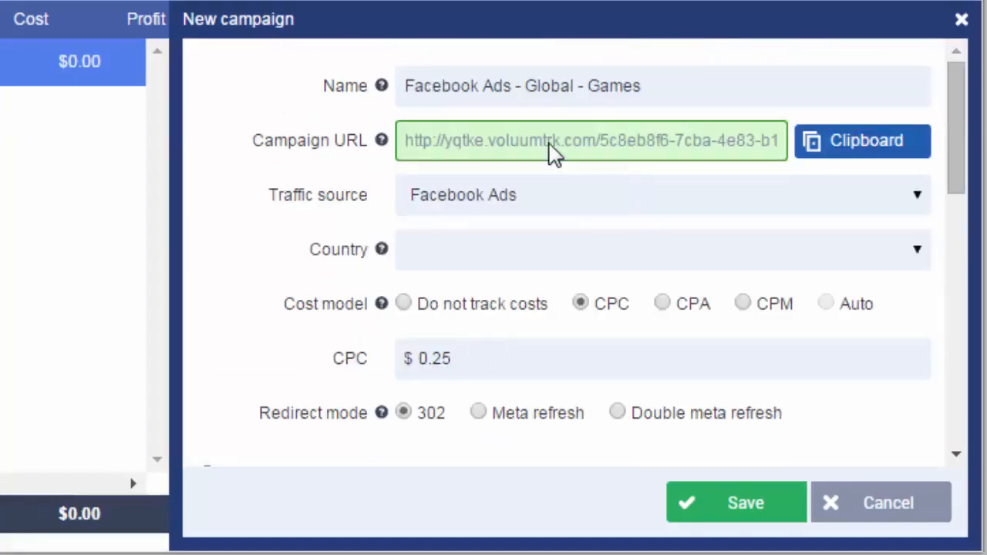
Copy the saved campaign's URL and paste it below the landing page links in the Notepad notes file.
{"action": "left_click", "coordinate": [873, 154]}
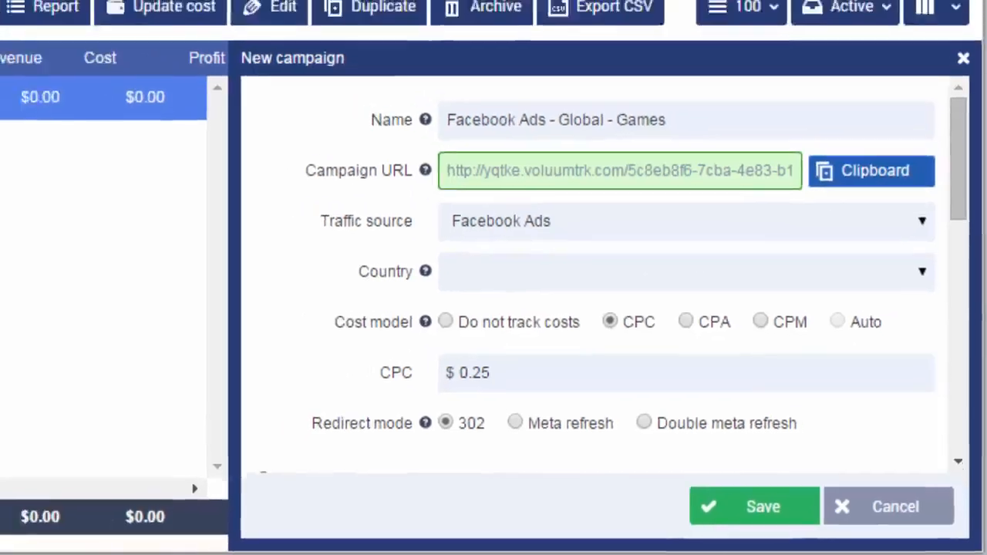
{"action": "key", "text": "alt+Tab"}
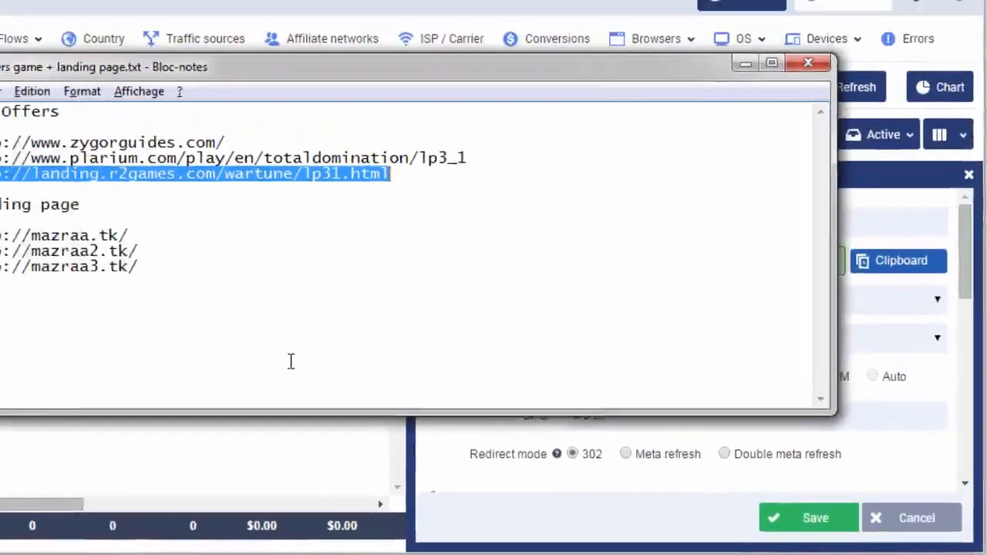
{"action": "left_click", "coordinate": [392, 386]}
{"action": "key", "text": "ctrl+v"}
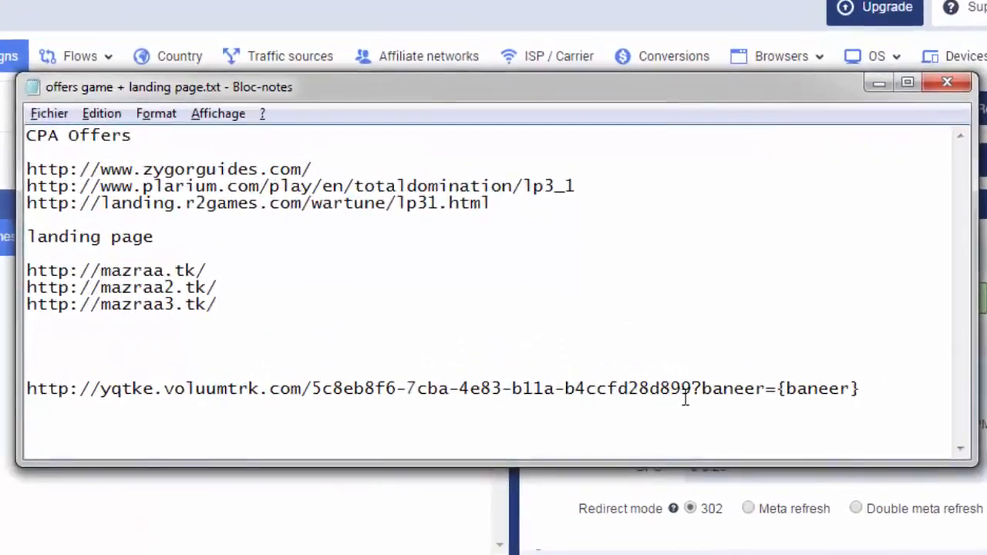
In the notes file, replace the {baneer} placeholder at the end of the campaign URL with ads1.
{"action": "mouse_move", "coordinate": [705, 388]}
{"action": "left_mouse_down"}
{"action": "mouse_move", "coordinate": [864, 388]}
{"action": "mouse_move", "coordinate": [699, 388]}
{"action": "left_mouse_up"}
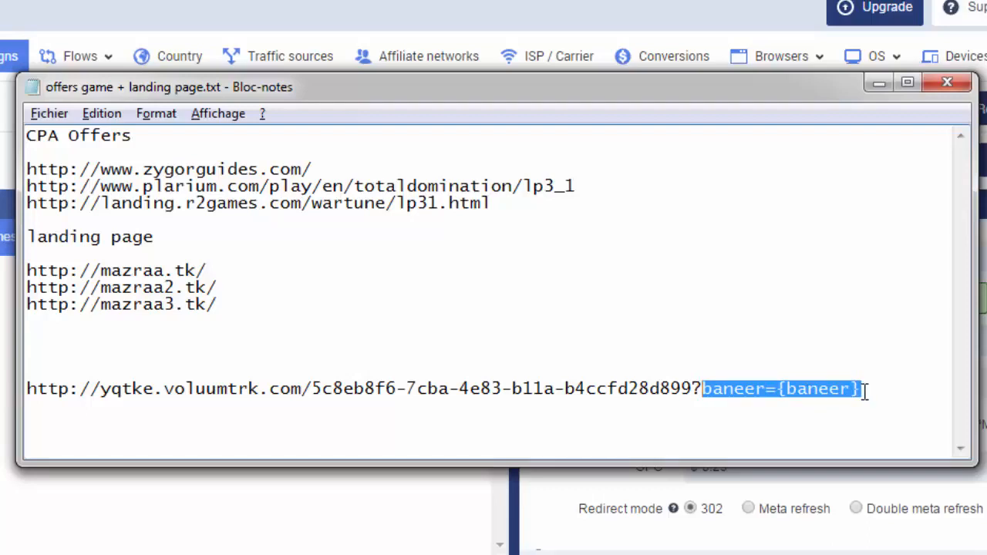
{"action": "double_click", "coordinate": [356, 388]}
{"action": "left_click", "coordinate": [869, 394]}
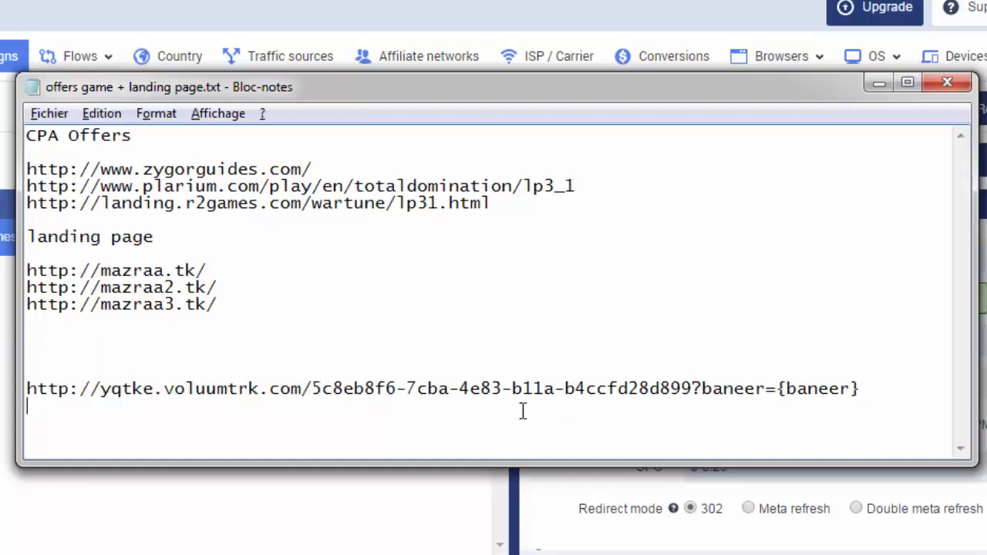
{"action": "left_click", "coordinate": [24, 390], "text": "shift"}
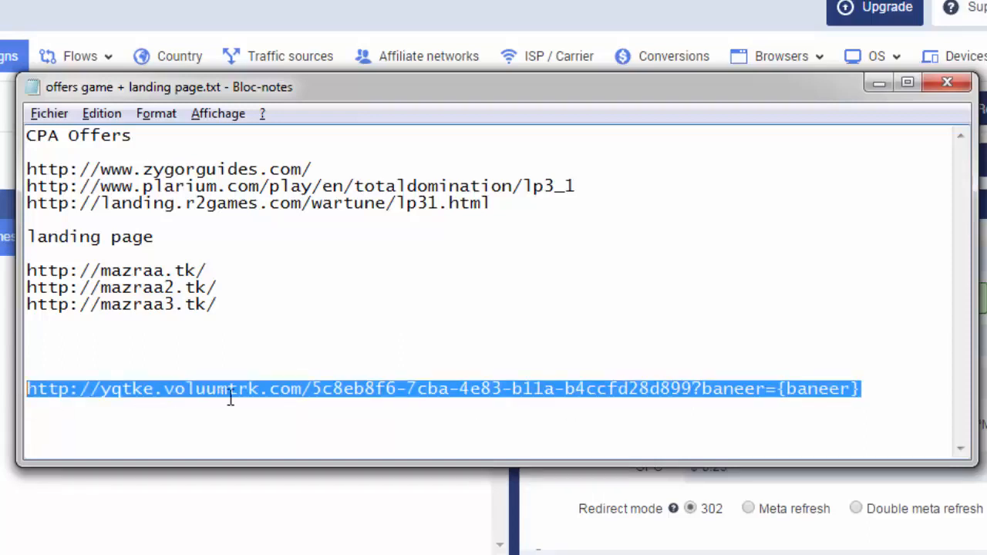
{"action": "left_click", "coordinate": [788, 392]}
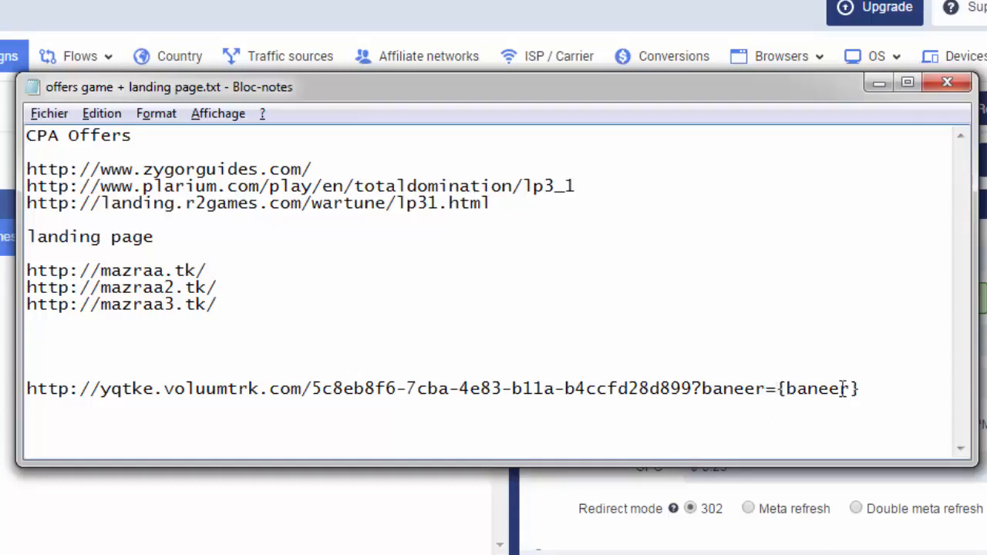
{"action": "left_click_drag", "start_coordinate": [822, 388], "coordinate": [780, 388]}
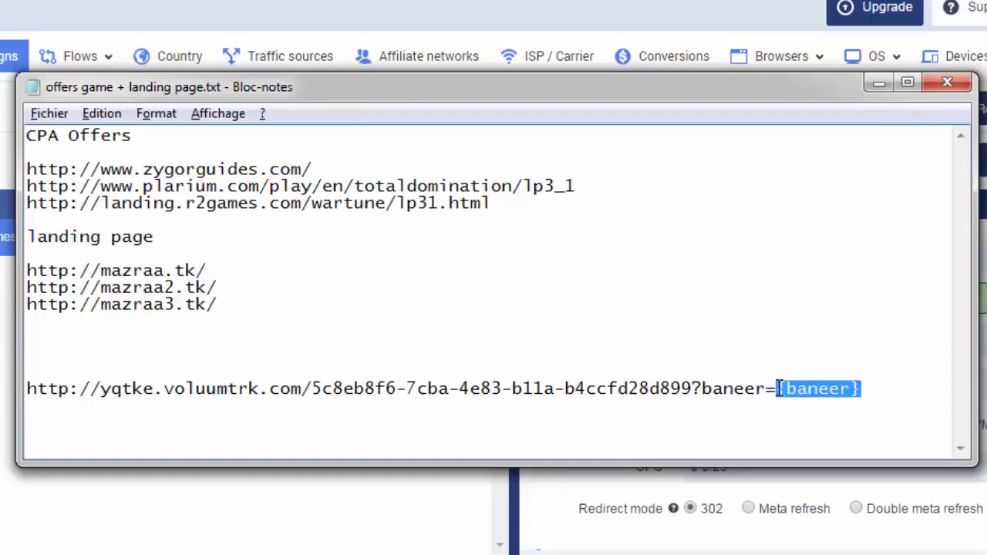
{"action": "type", "text": "ads1"}
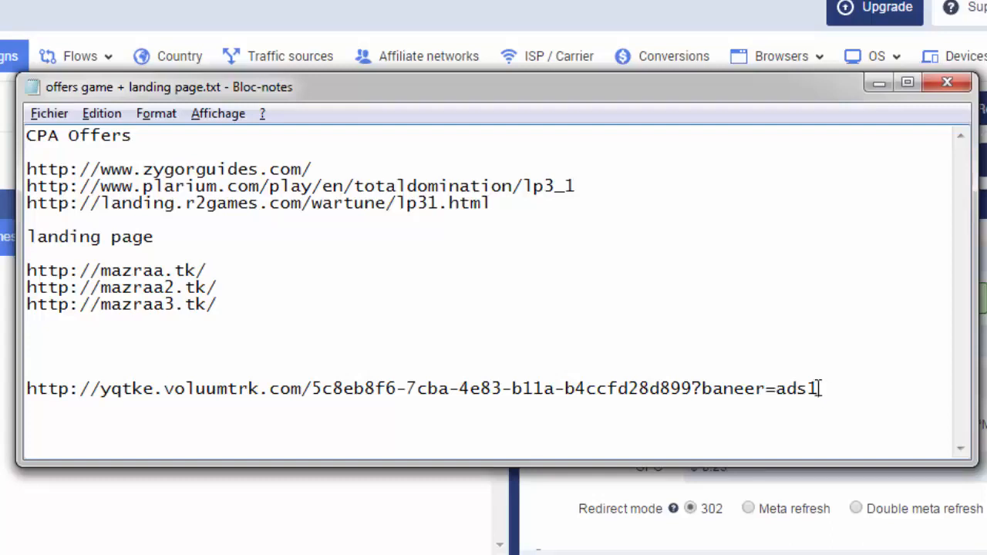
Copy the complete campaign URL ending in baneer=ads1 from the notes file.
{"action": "left_click_drag", "start_coordinate": [820, 389], "coordinate": [789, 389]}
{"action": "left_click", "coordinate": [831, 389]}
{"action": "left_click_drag", "start_coordinate": [827, 389], "coordinate": [693, 388]}
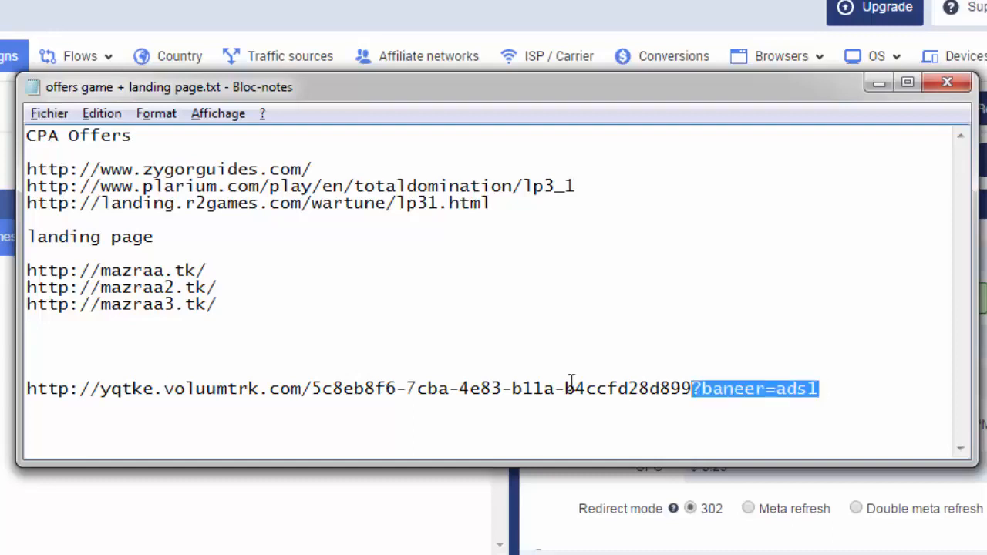
{"action": "left_click_drag", "start_coordinate": [572, 382], "coordinate": [29, 391]}
{"action": "key", "text": "ctrl+c"}
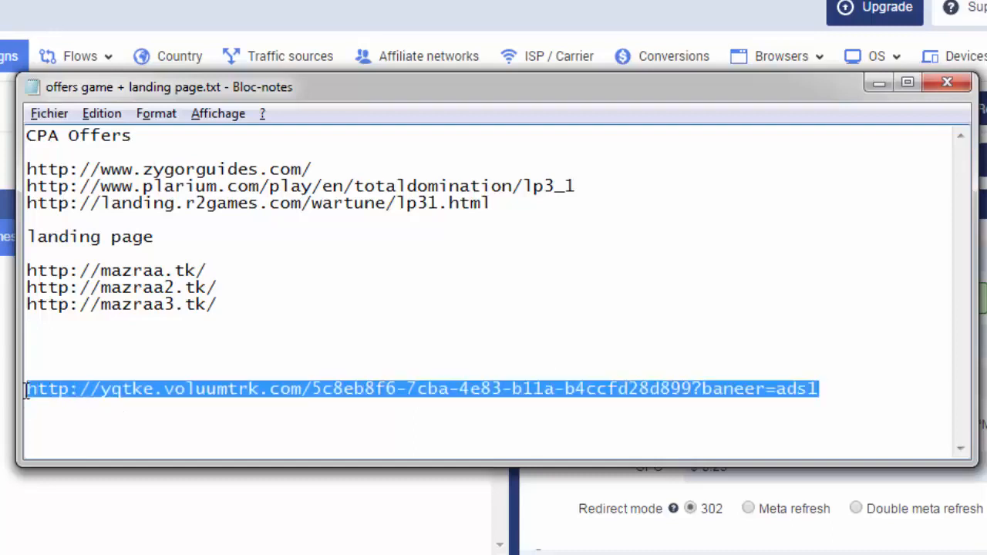
{"action": "right_click", "coordinate": [728, 390]}
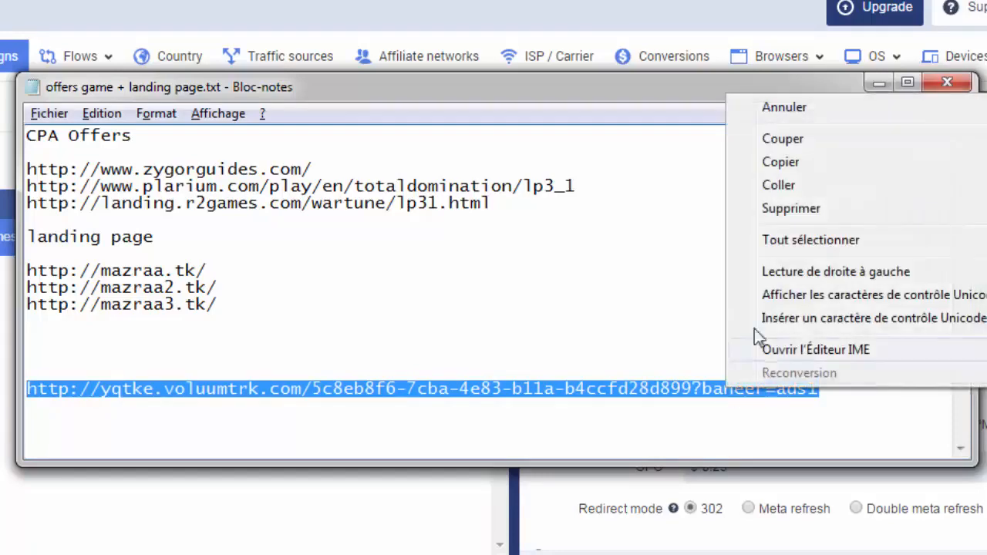
{"action": "left_click", "coordinate": [772, 165]}
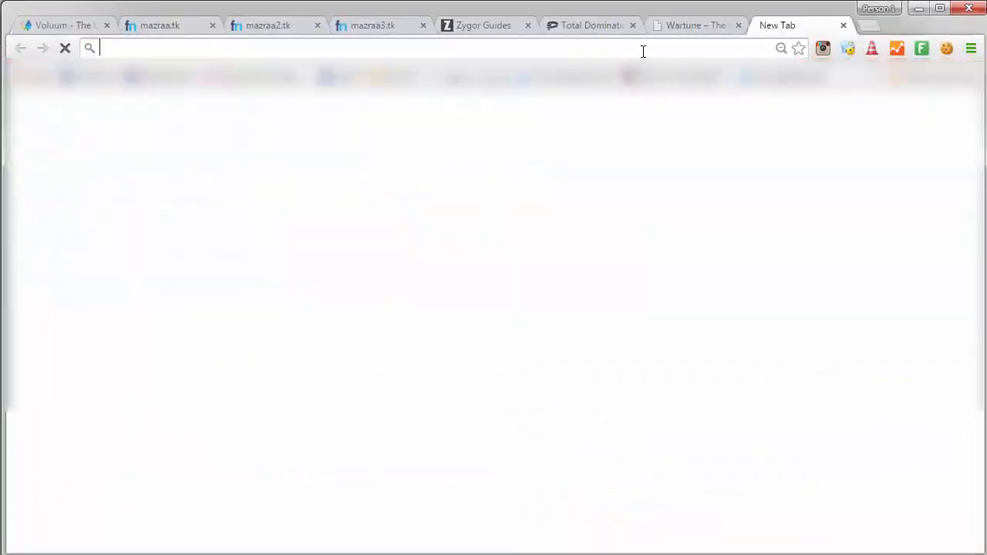
Open the copied campaign URL with baneer=ads1 in a new Chrome tab.
{"action": "key", "text": "ctrl+v"}
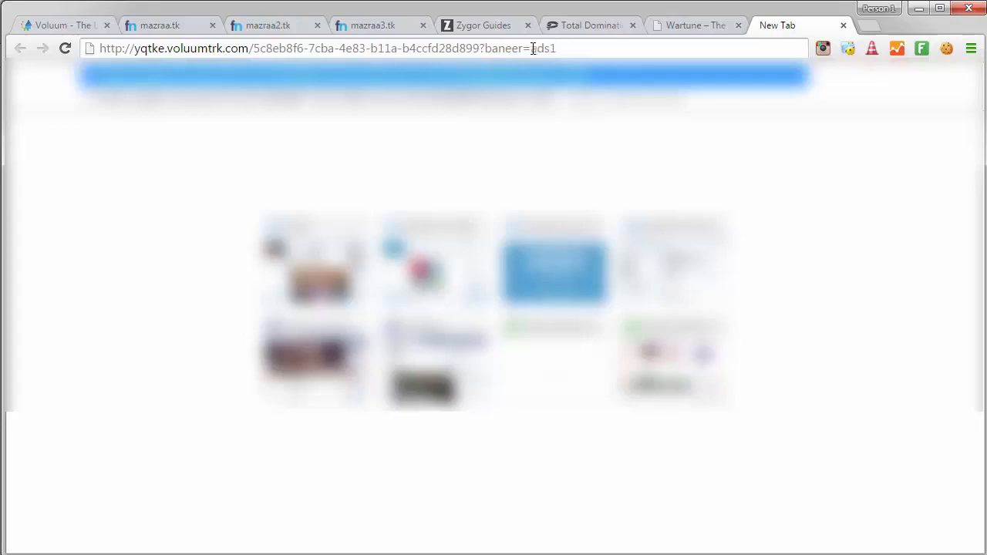
{"action": "left_click_drag", "start_coordinate": [532, 48], "coordinate": [558, 48]}
{"action": "left_click", "coordinate": [558, 48]}
{"action": "key", "text": "Return"}
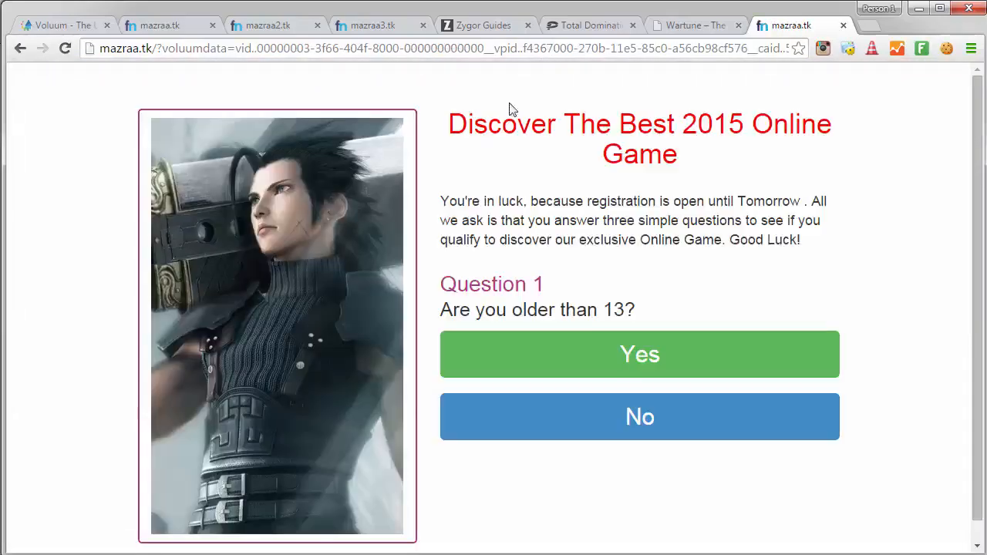
Visit the campaign URL with baneer=ads1 two more times in the same tab.
{"action": "left_click", "coordinate": [508, 49]}
{"action": "type", "text": "http://yqtke.voluumtrk.com/5c8eb8f6-7cba-4e83-b11a-b4ccfd28d899?banner=ads1"}
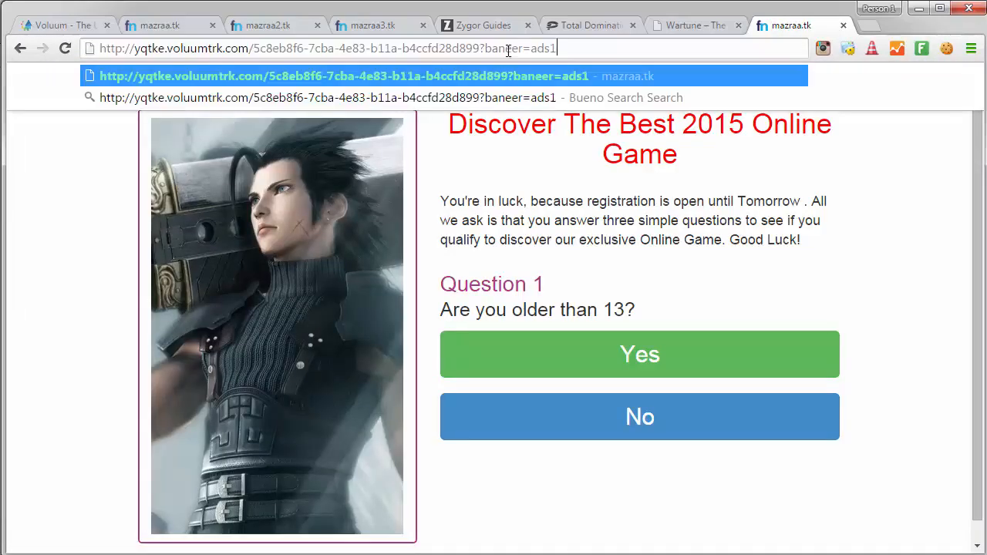
{"action": "key", "text": "Return"}
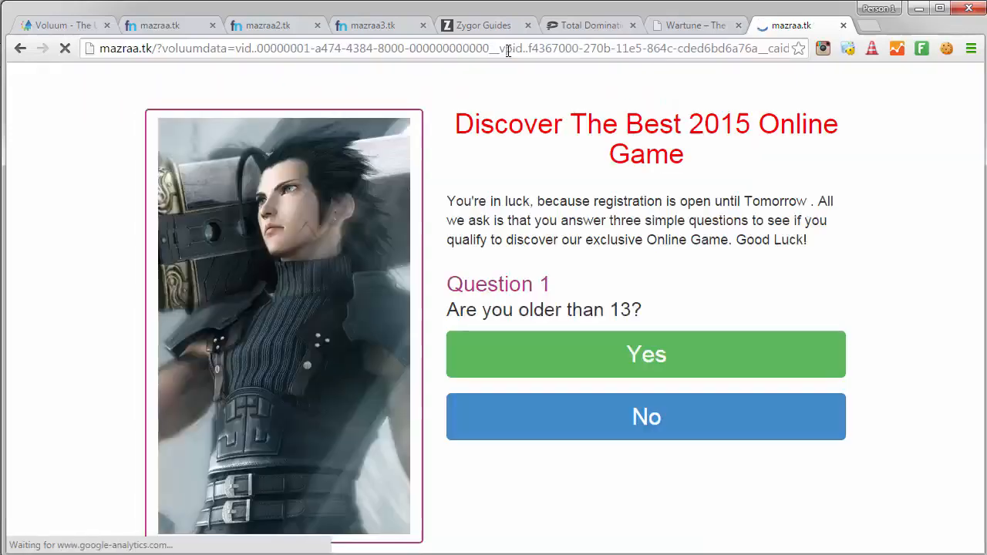
{"action": "left_click", "coordinate": [509, 44]}
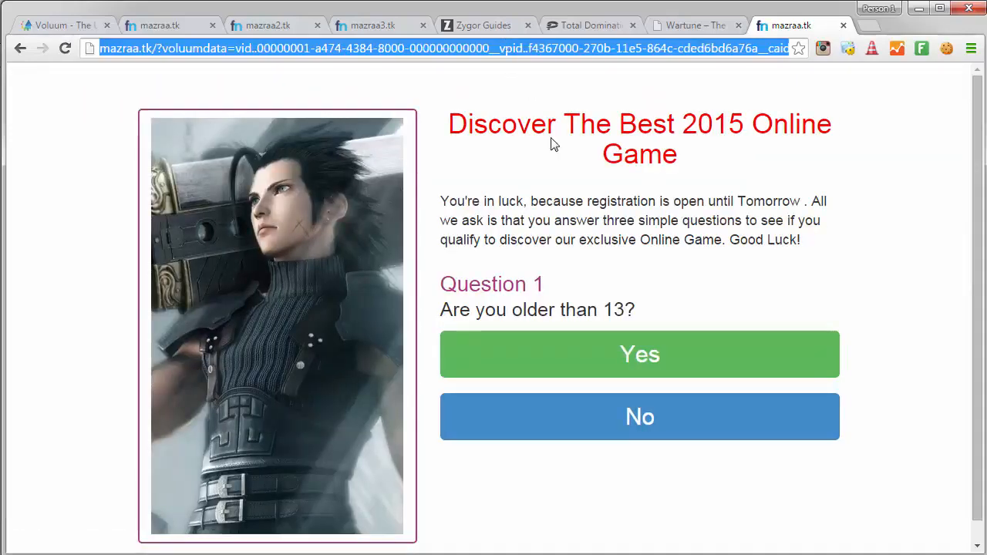
{"action": "key", "text": "ctrl+v"}
{"action": "key", "text": "Return"}
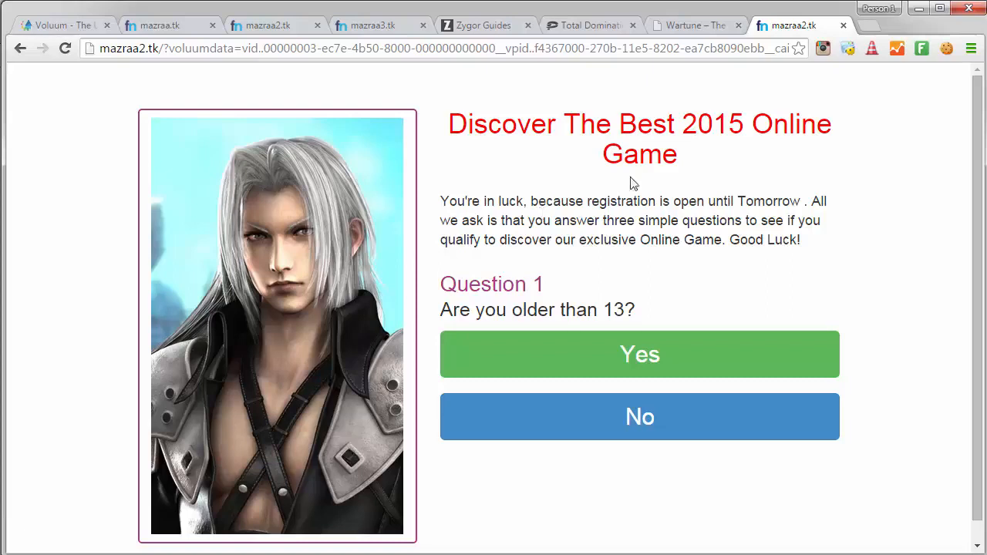
Visit the campaign URL twice with the baneer value changed to ads2.
{"action": "left_click", "coordinate": [547, 50]}
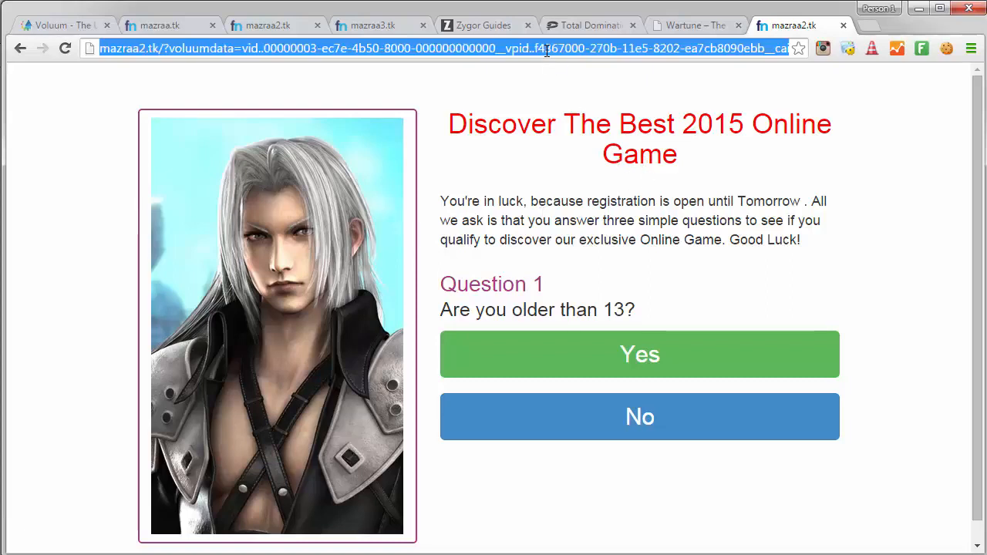
{"action": "key", "text": "ctrl+v"}
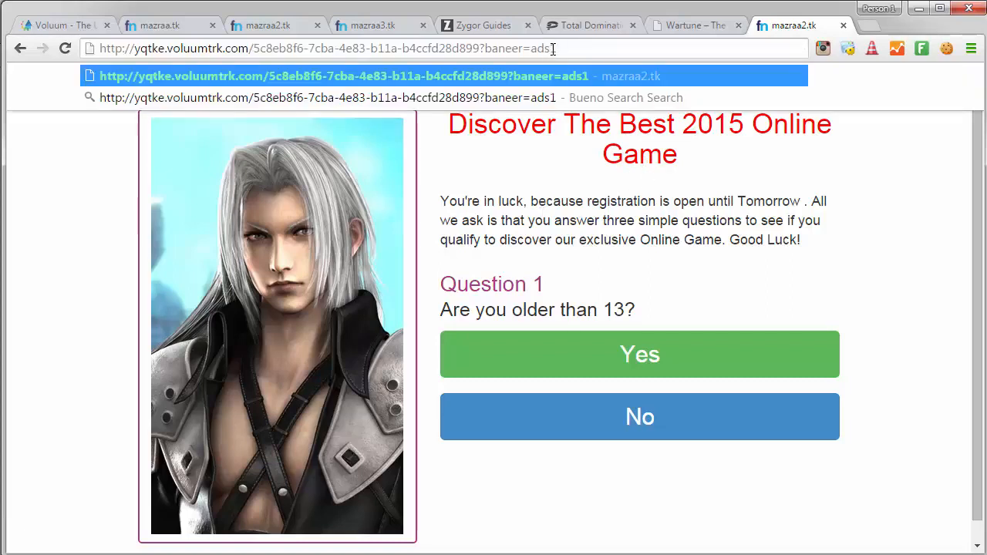
{"action": "left_click_drag", "start_coordinate": [552, 48], "coordinate": [560, 47]}
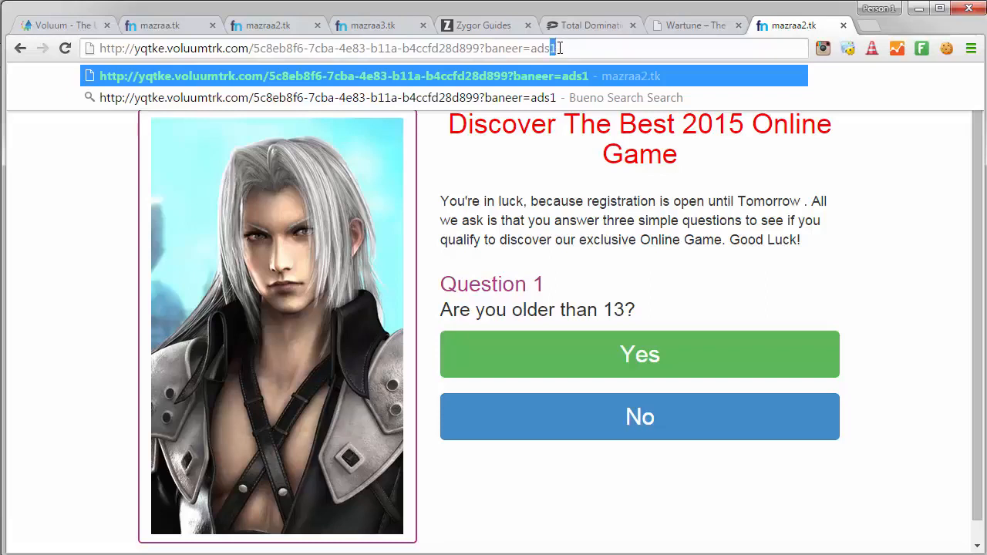
{"action": "type", "text": "2"}
{"action": "key", "text": "Return"}
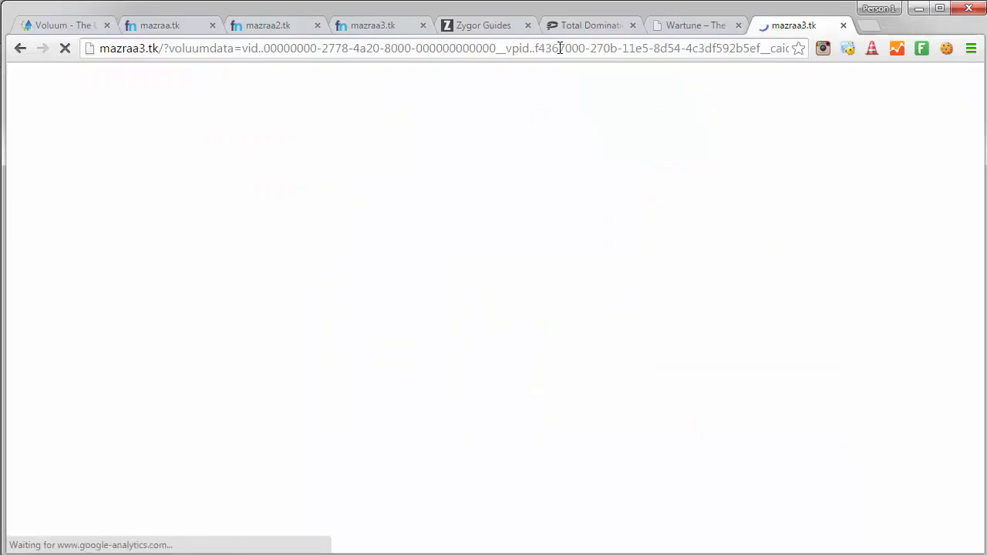
{"action": "left_click", "coordinate": [560, 48]}
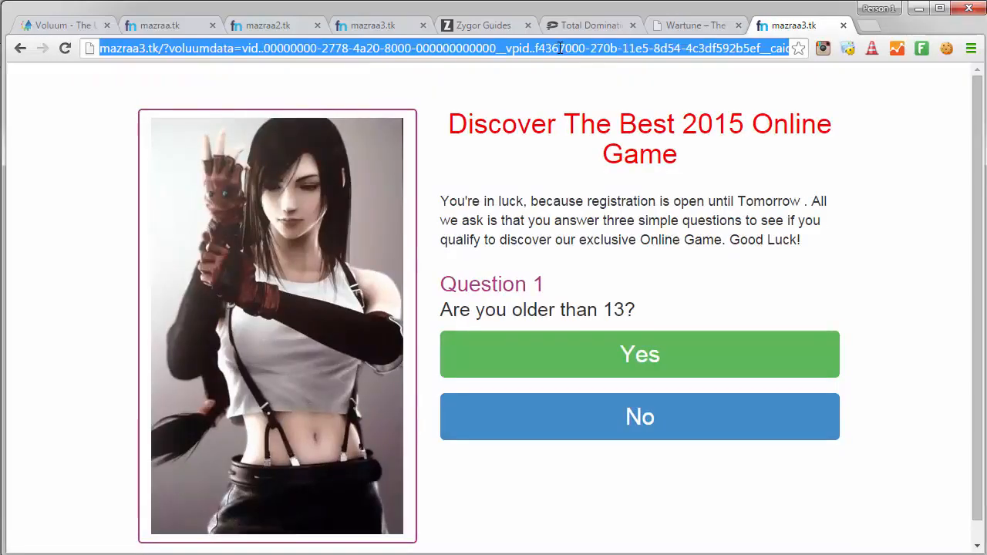
{"action": "type", "text": "http://yqtke.voluumtrk.com/5c8eb8f6-7cba-4e83-b11a-b4ccfd28d899?baneer=ads1"}
{"action": "key", "text": "BackSpace"}
{"action": "type", "text": "2"}
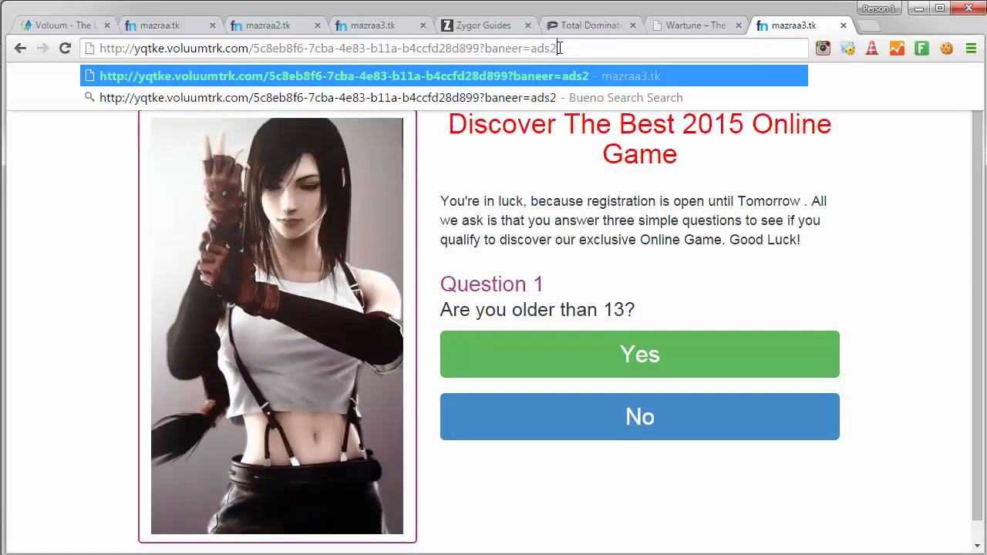
{"action": "key", "text": "Return"}
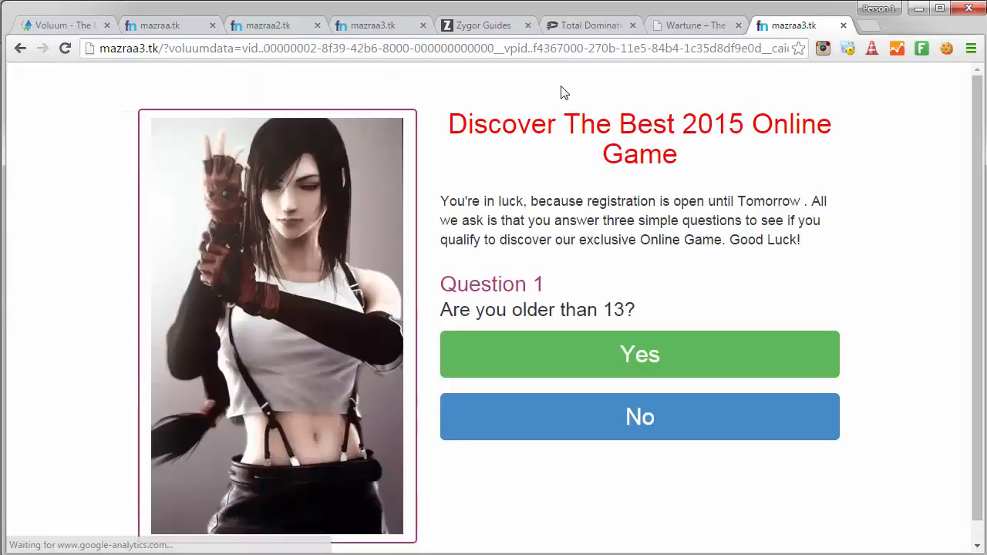
Visit the campaign URL once with the baneer value changed to ads3.
{"action": "left_click", "coordinate": [531, 54]}
{"action": "key", "text": "ctrl+v"}
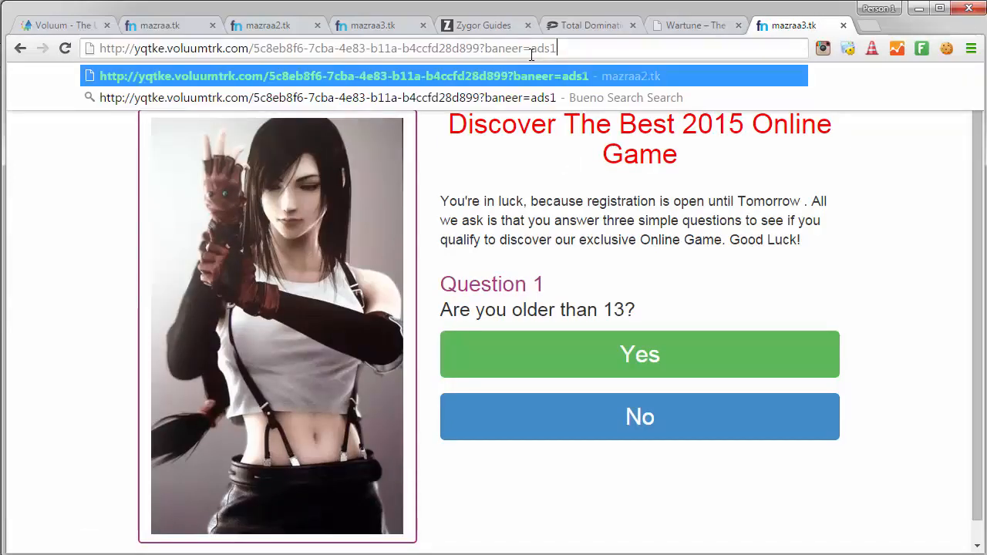
{"action": "key", "text": "BackSpace"}
{"action": "type", "text": "3"}
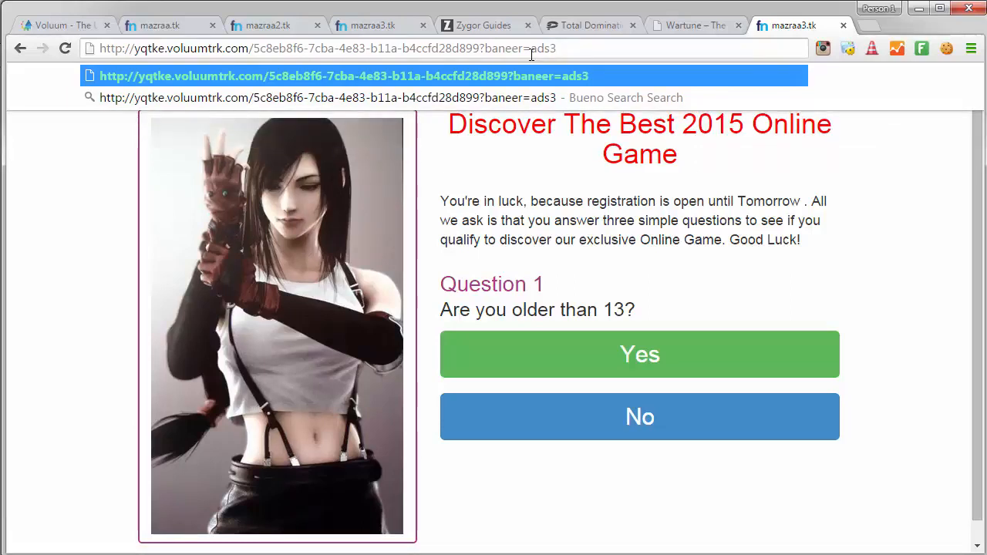
{"action": "key", "text": "Return"}
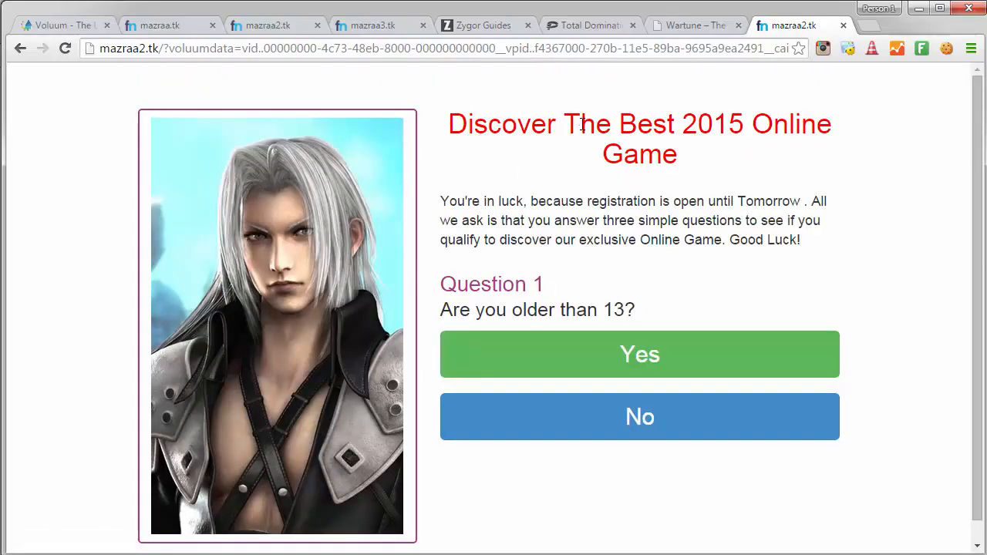
Enter the campaign URL in the same tab again and select its ads1 value for replacement.
{"action": "left_click", "coordinate": [533, 52]}
{"action": "type", "text": "http://yqtke.voluumtrk.com/5c8eb8f6-7cba-4e83-b11a-b4ccfd28d899?baneer=ads1"}
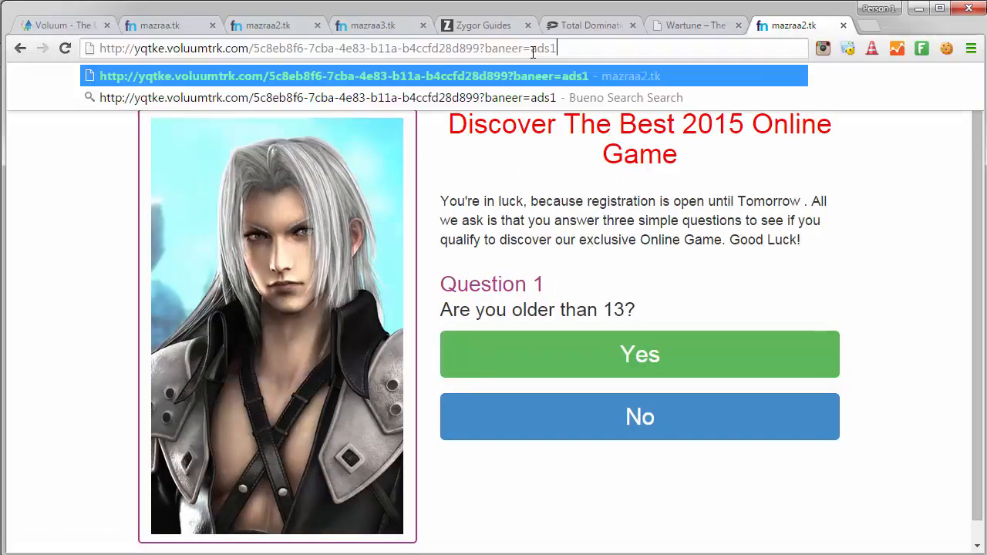
{"action": "left_click_drag", "start_coordinate": [557, 47], "coordinate": [533, 48]}
{"action": "type", "text": "hhhdhhhdhd"}
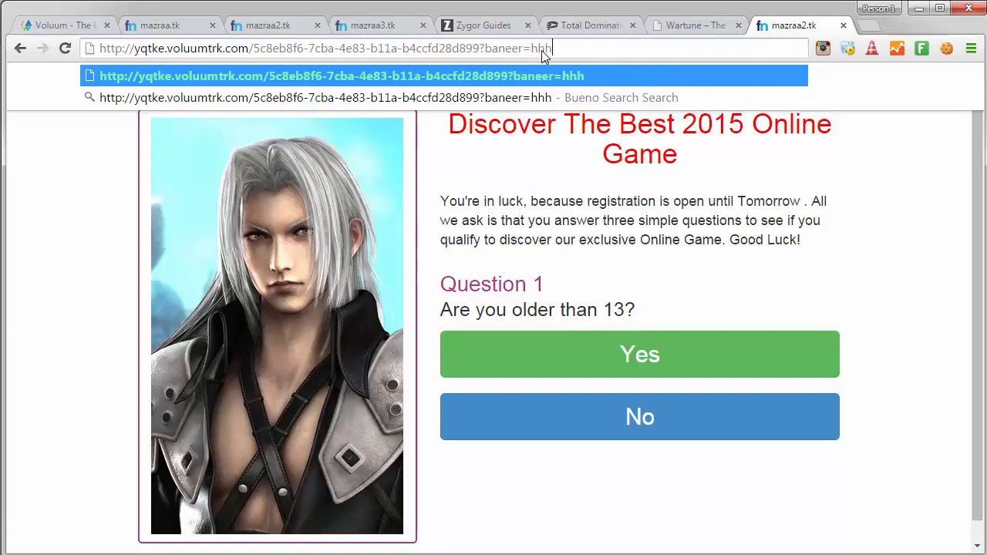
{"action": "key", "text": "BackSpace"}
{"action": "key", "text": "BackSpace"}
{"action": "key", "text": "BackSpace"}
{"action": "key", "text": "BackSpace"}
{"action": "key", "text": "BackSpace"}
{"action": "key", "text": "BackSpace"}
{"action": "key", "text": "BackSpace"}
{"action": "key", "text": "BackSpace"}
{"action": "key", "text": "BackSpace"}
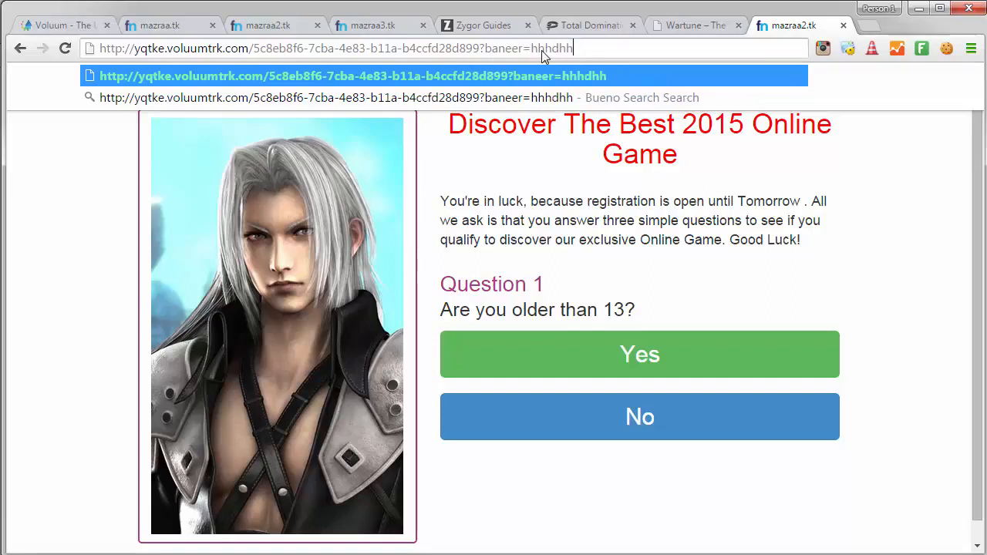
{"action": "key", "text": "BackSpace"}
{"action": "type", "text": "jdffkjs"}
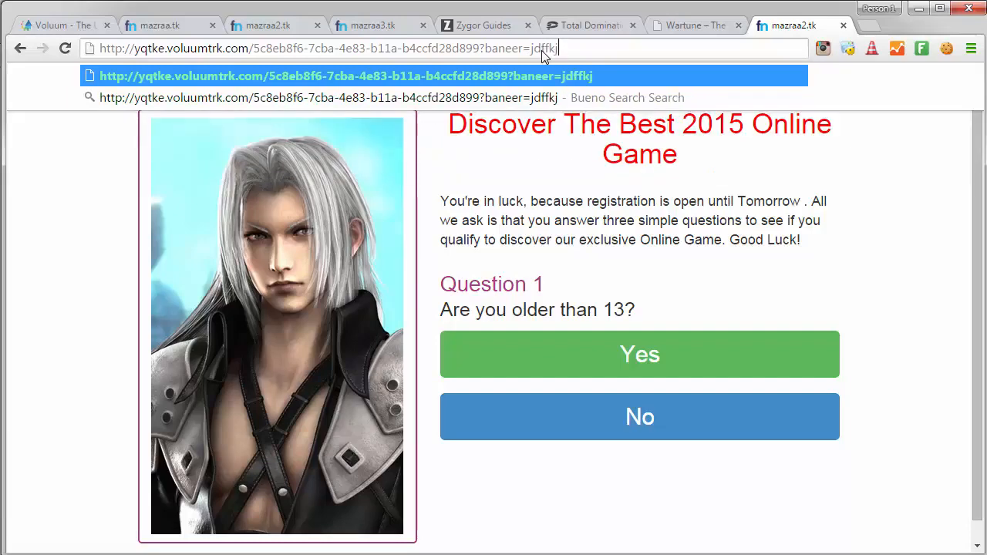
{"action": "key", "text": "BackSpace"}
{"action": "key", "text": "BackSpace"}
{"action": "key", "text": "BackSpace"}
{"action": "key", "text": "BackSpace"}
{"action": "key", "text": "BackSpace"}
{"action": "key", "text": "BackSpace"}
{"action": "key", "text": "BackSpace"}
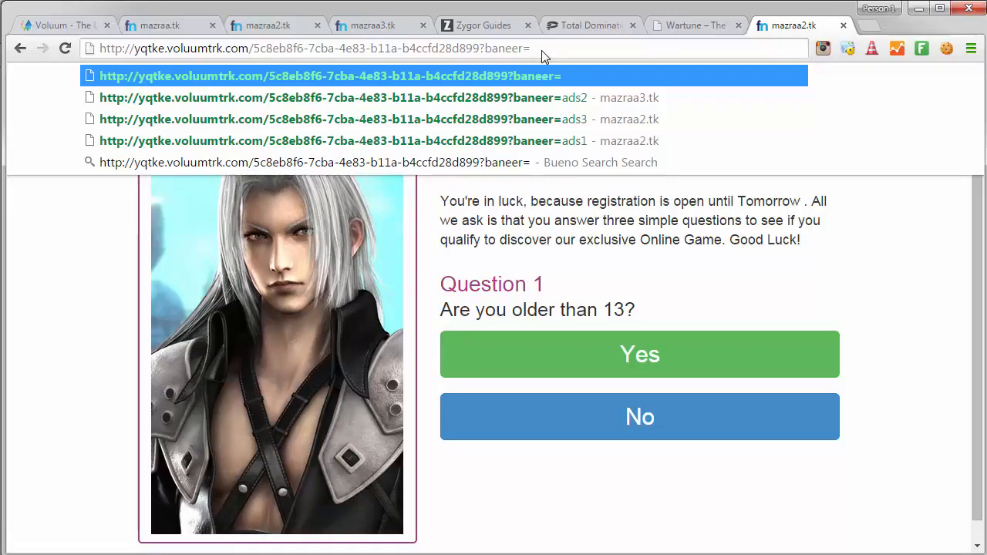
Set the URL's baneer value to testads, copy the whole URL and open it.
{"action": "type", "text": "test"}
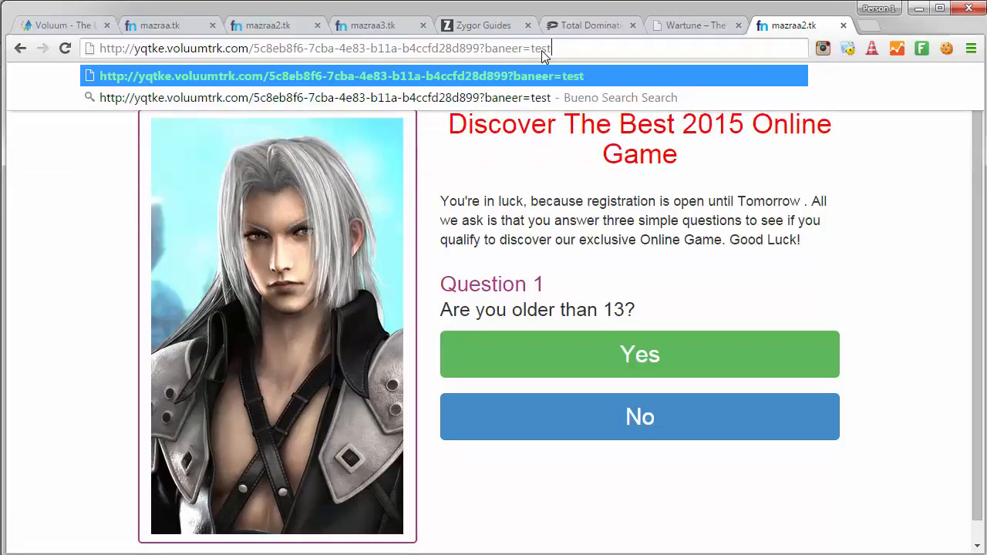
{"action": "type", "text": "ads"}
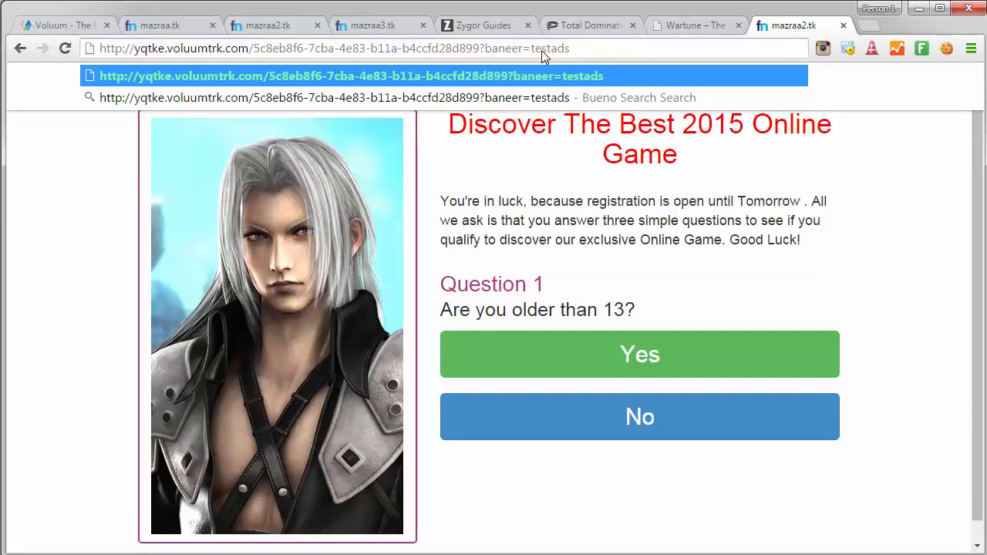
{"action": "key", "text": "ctrl+a"}
{"action": "key", "text": "ctrl+c"}
{"action": "key", "text": "Return"}
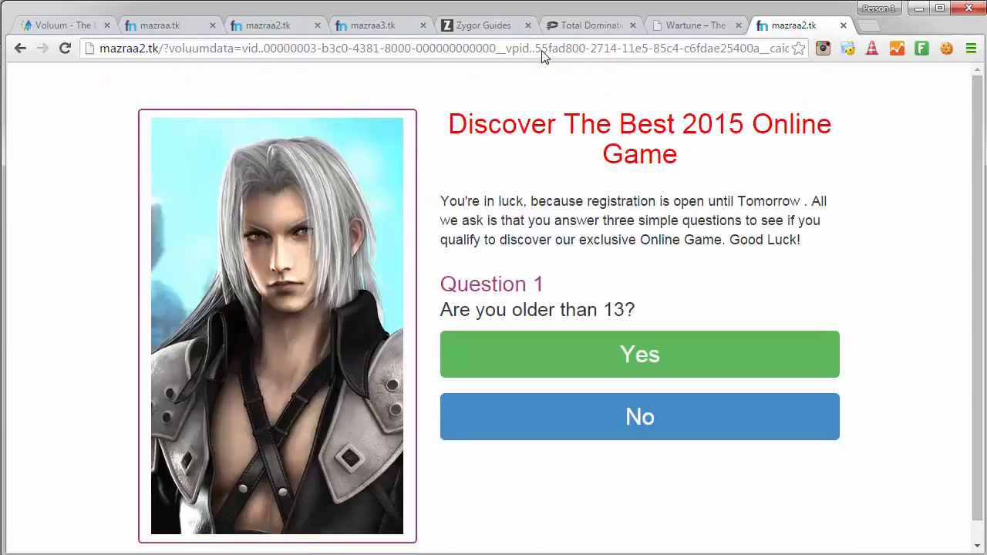
Visit the copied testads campaign URL four more times in the same tab.
{"action": "left_click", "coordinate": [542, 48]}
{"action": "key", "text": "ctrl+v"}
{"action": "key", "text": "Return"}
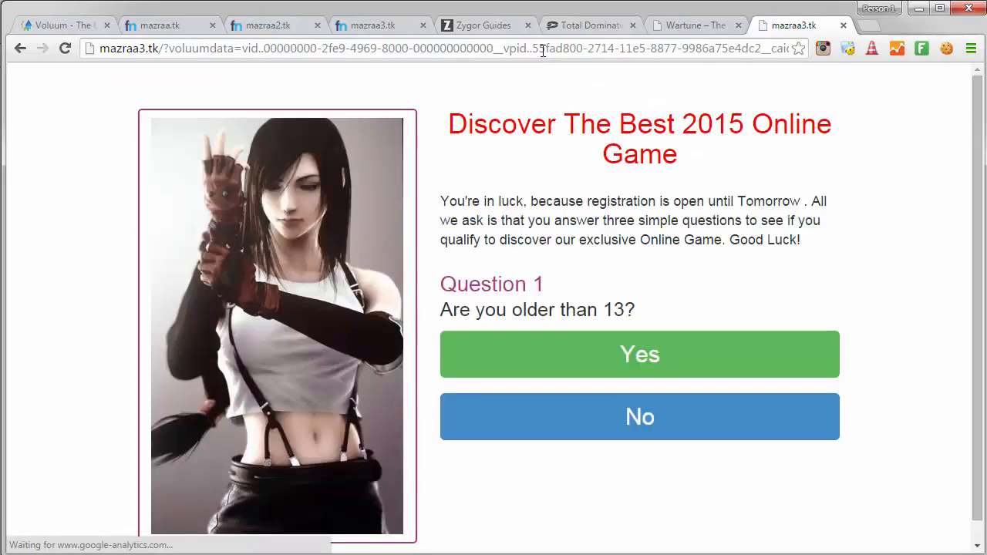
{"action": "left_click", "coordinate": [543, 48]}
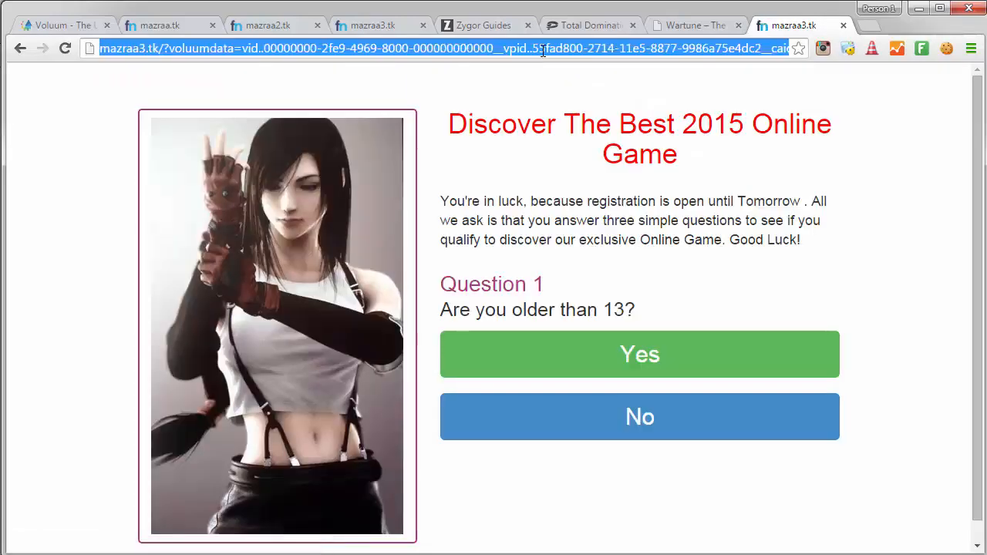
{"action": "type", "text": "yqtke.voluumtrk.com/5c8eb8f6-7cba-4e83-b11a-b4ccfd28d899?baneer=testads"}
{"action": "key", "text": "Return"}
{"action": "left_click", "coordinate": [542, 48]}
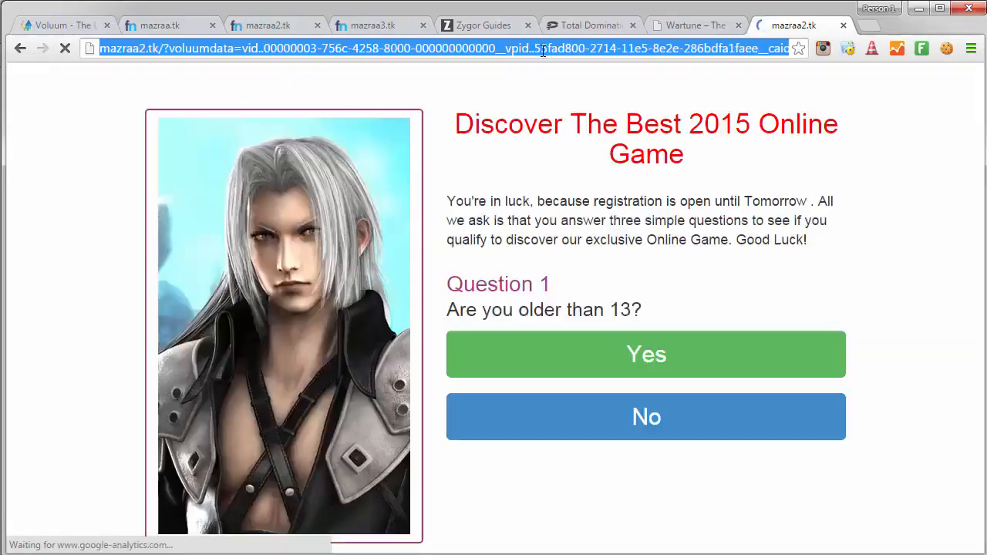
{"action": "key", "text": "ctrl+v"}
{"action": "key", "text": "Return"}
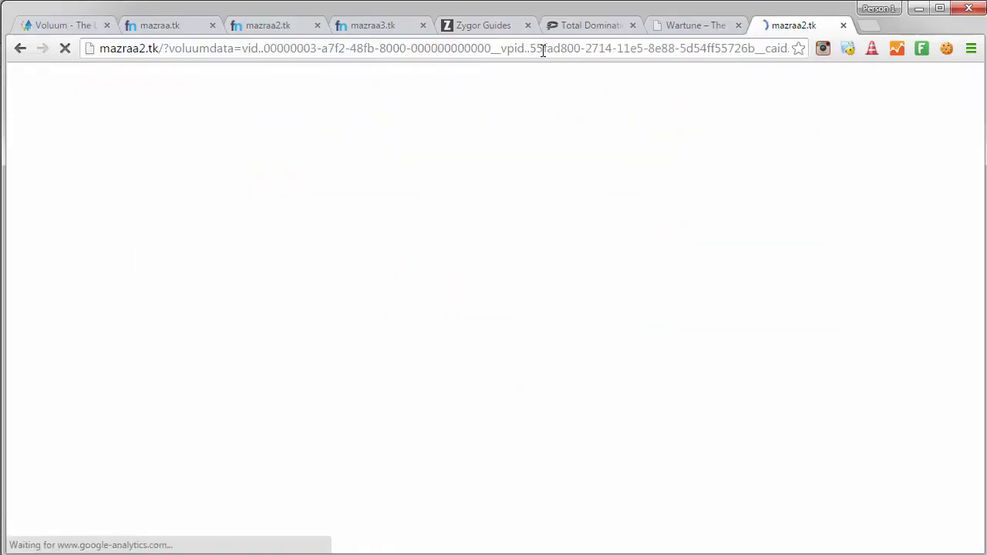
{"action": "left_click", "coordinate": [542, 48]}
{"action": "key", "text": "ctrl+v"}
{"action": "key", "text": "Return"}
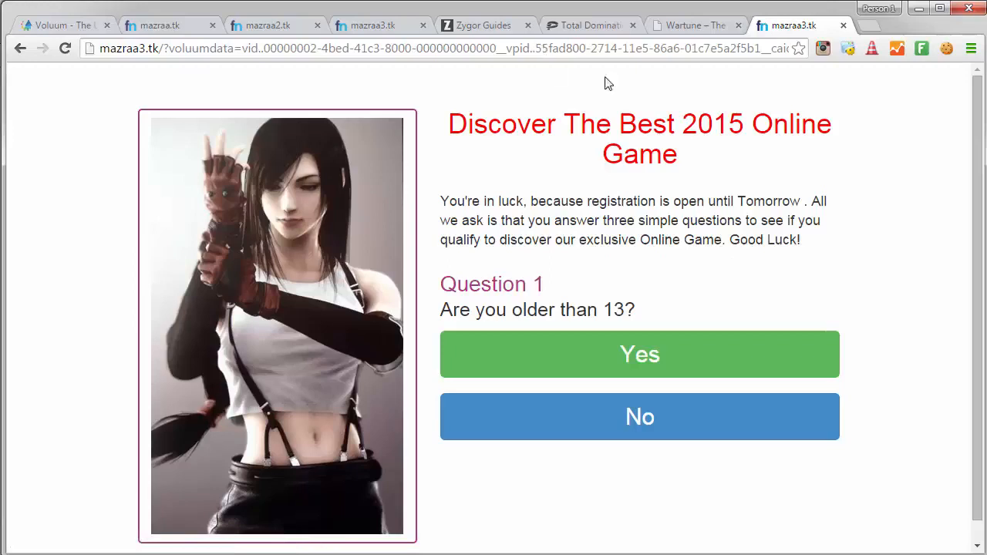
Answer Yes to the questions on the mazraa3.tk landing page to reach its offer button.
{"action": "left_click", "coordinate": [623, 353]}
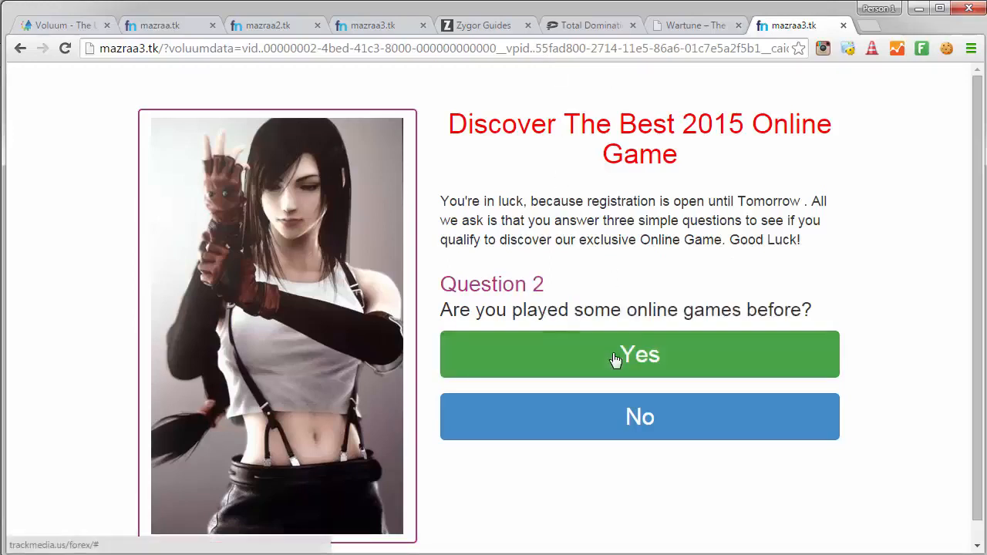
{"action": "left_click", "coordinate": [617, 357]}
{"action": "left_click", "coordinate": [622, 381]}
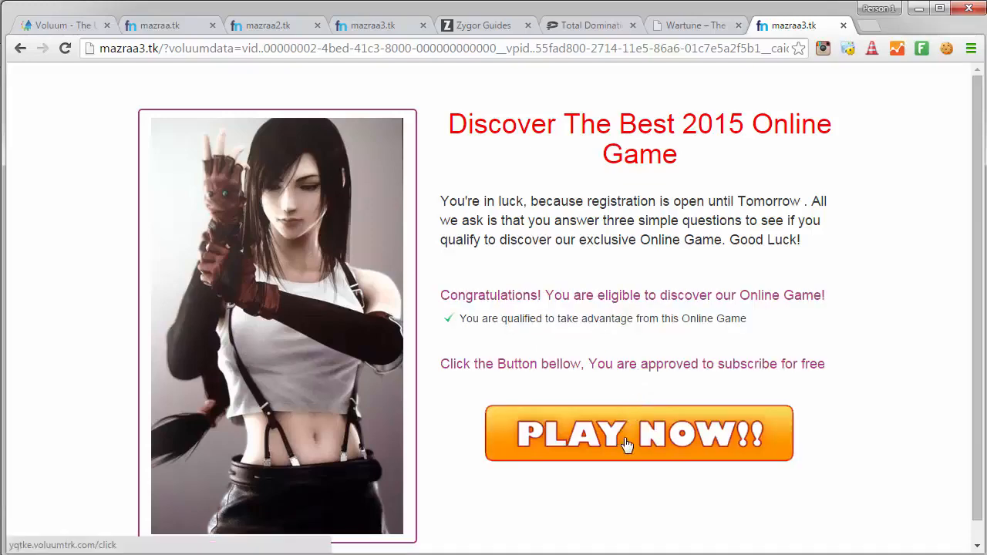
Open the offer from the landing page's PLAY NOW!! button, and check today's visit count on the Voluum dashboard.
{"action": "left_click", "coordinate": [625, 438]}
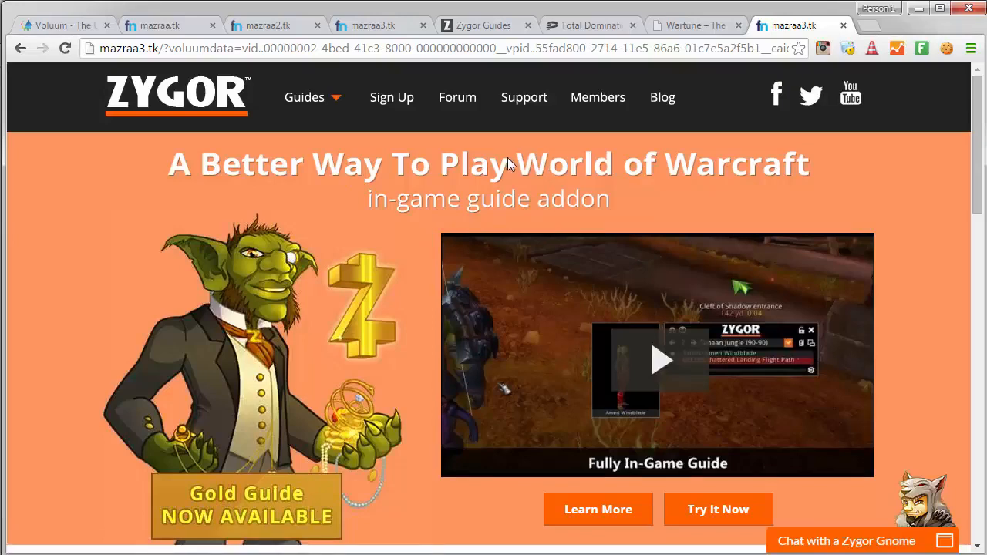
{"action": "left_click", "coordinate": [79, 27]}
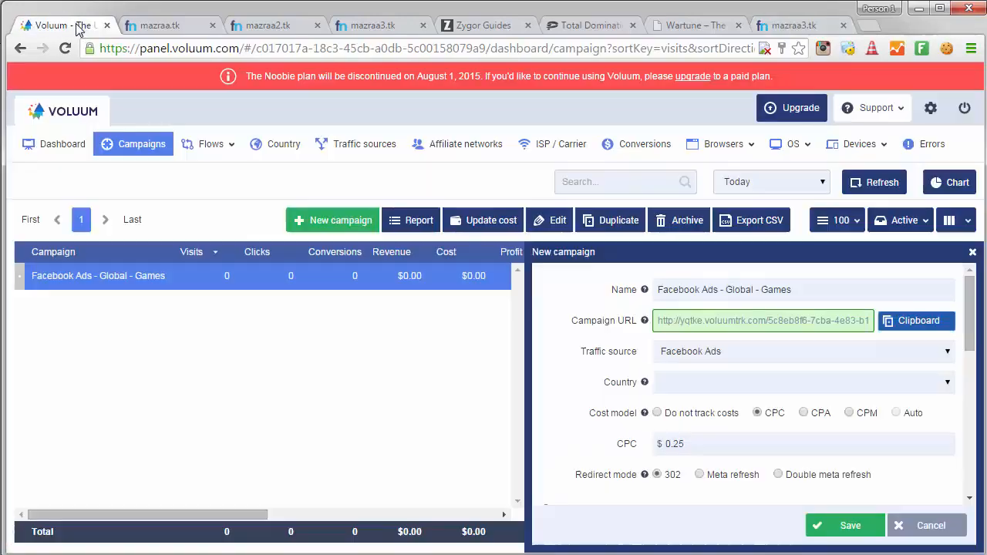
{"action": "left_click", "coordinate": [68, 144]}
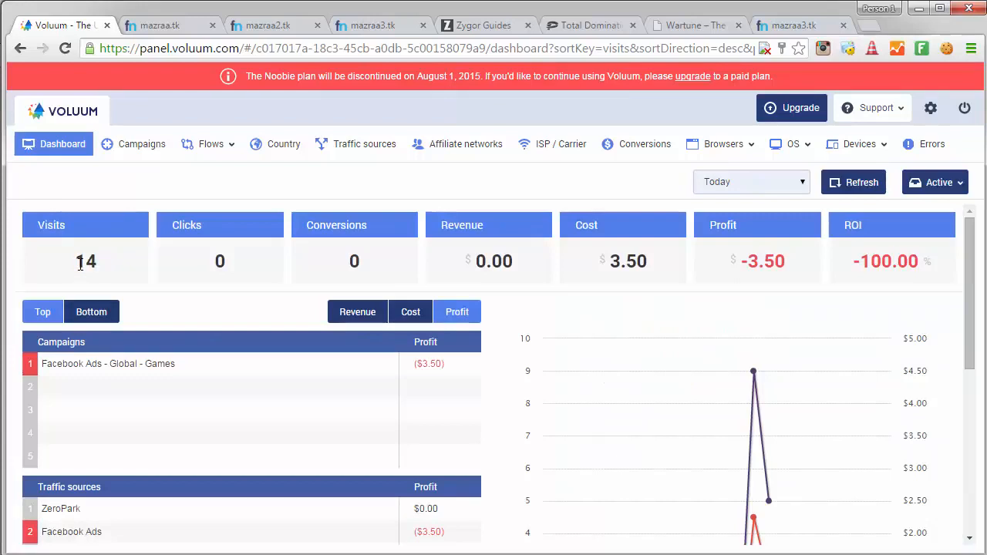
{"action": "triple_click", "coordinate": [80, 264]}
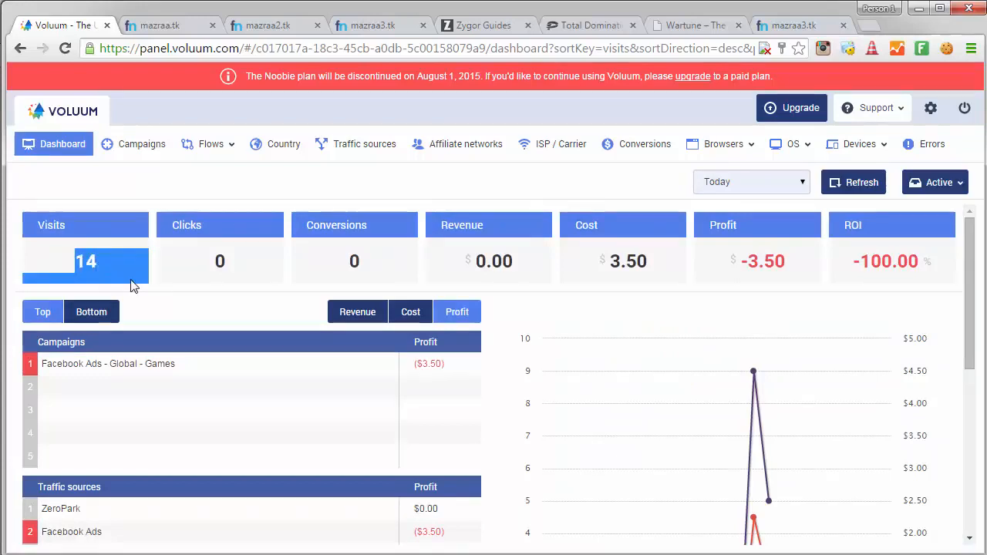
View the lander report of the Facebook Ads - Global - Games campaign and compare its clicks with the opened offer page.
{"action": "left_click", "coordinate": [141, 371]}
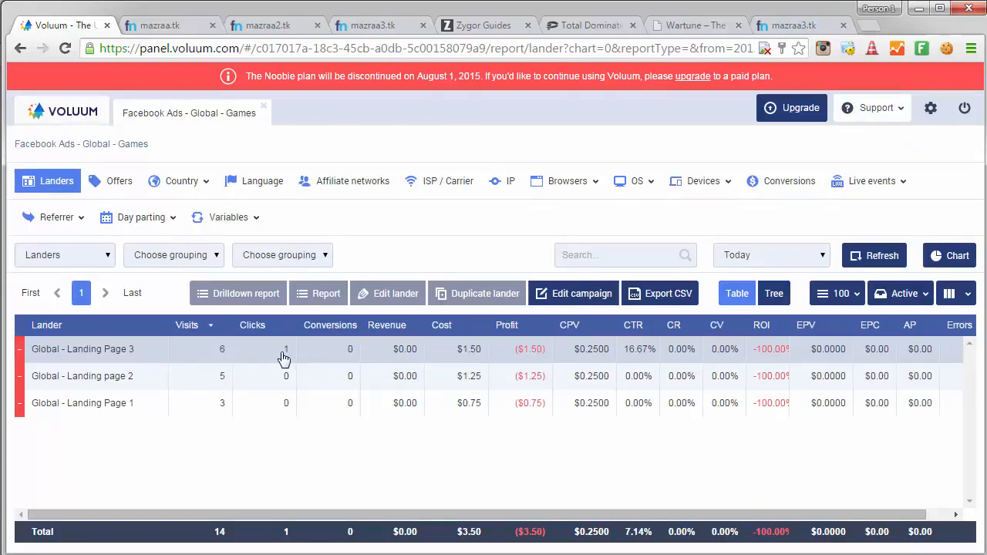
{"action": "left_click", "coordinate": [791, 25]}
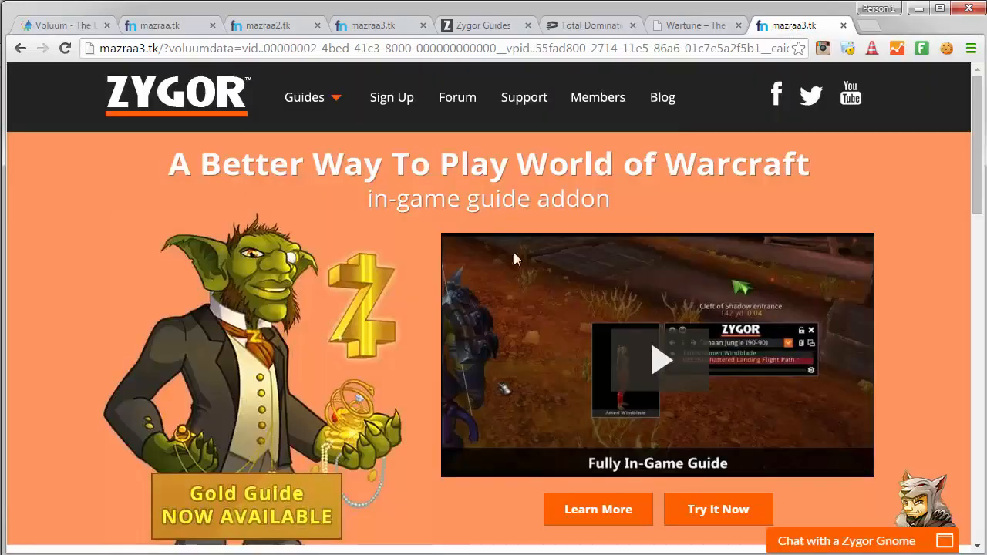
{"action": "left_click", "coordinate": [68, 26]}
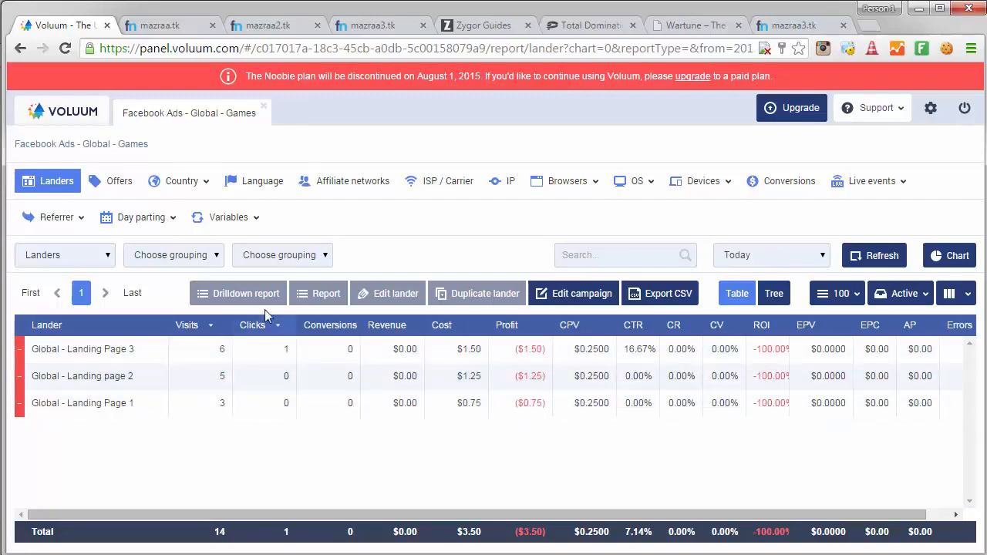
Examine the campaign's results by offer and by the custom variable V1: baneer.
{"action": "left_click", "coordinate": [119, 185]}
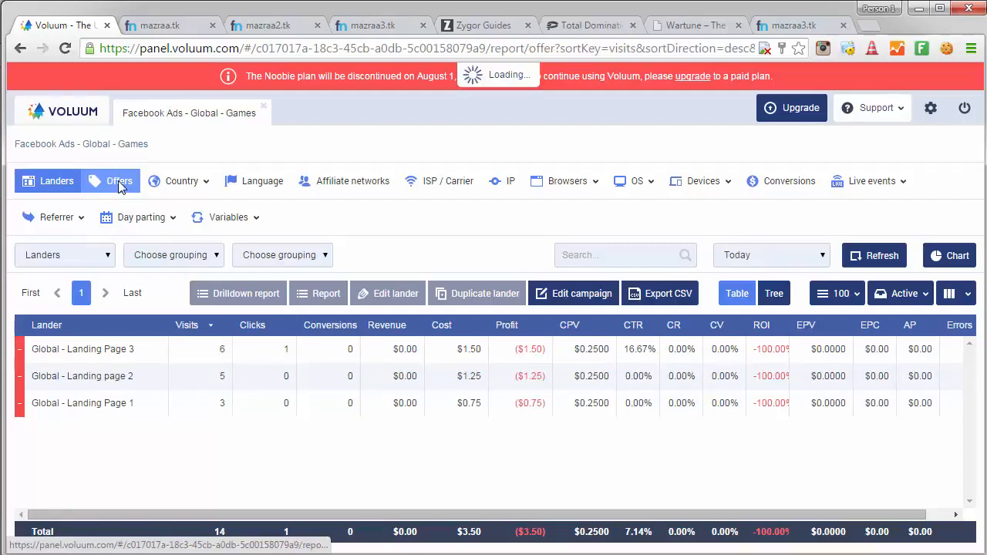
{"action": "left_click", "coordinate": [122, 224]}
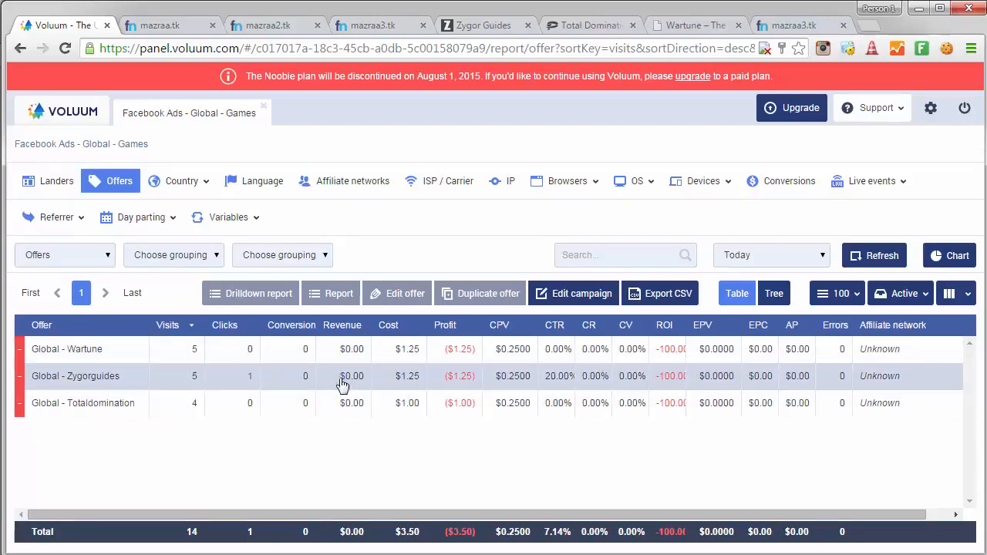
{"action": "mouse_move", "coordinate": [193, 190]}
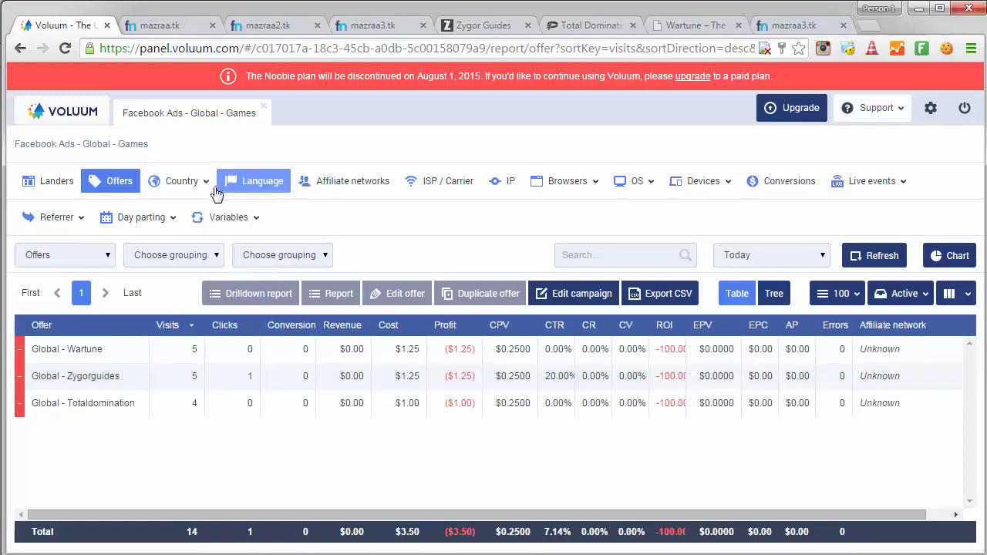
{"action": "mouse_move", "coordinate": [894, 185]}
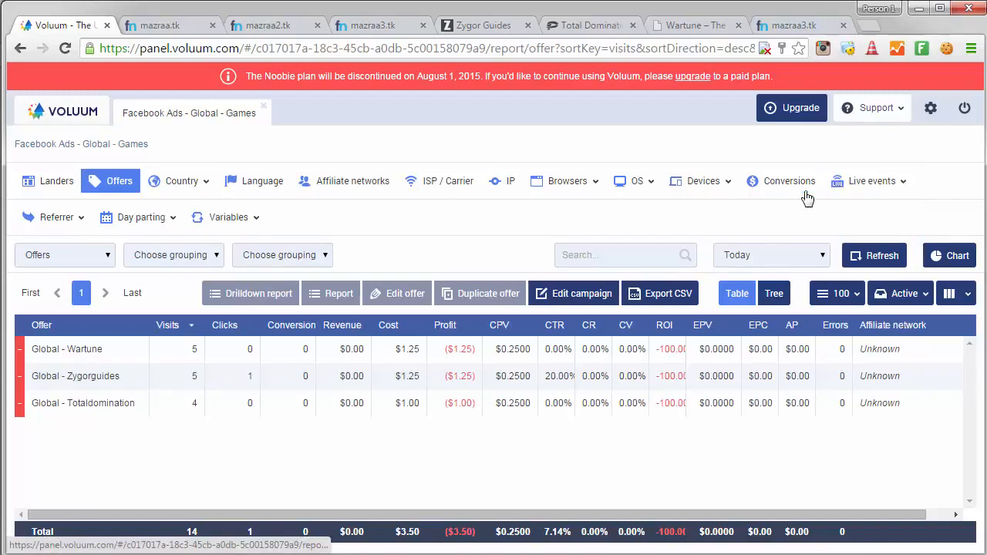
{"action": "mouse_move", "coordinate": [224, 220]}
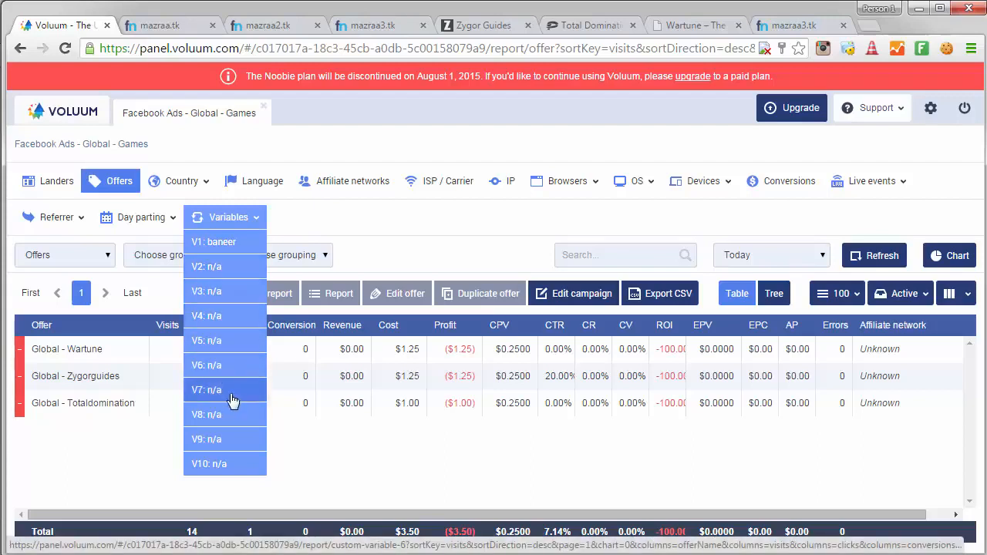
{"action": "left_click", "coordinate": [218, 246]}
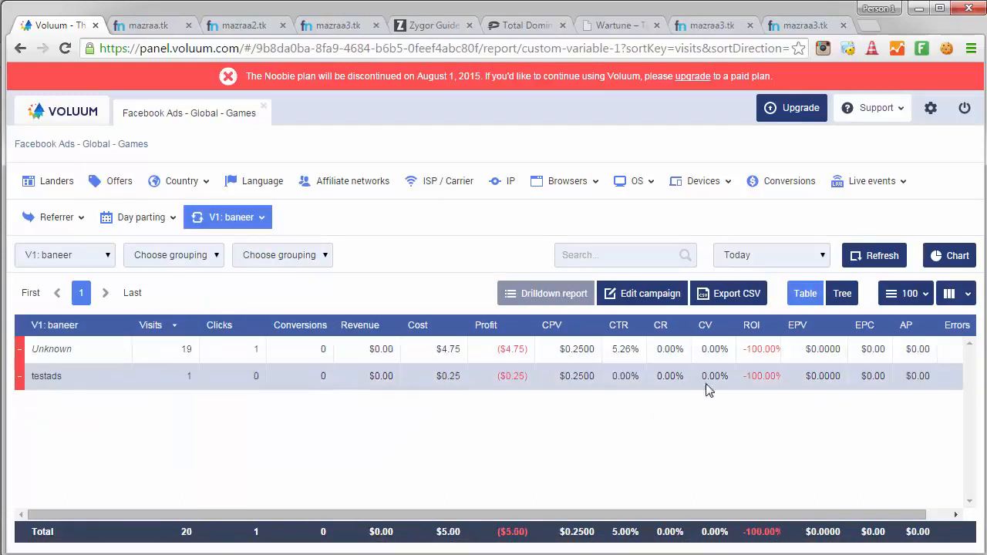
Close the campaign report and open the Facebook Ads traffic source for editing with its advanced settings expanded.
{"action": "left_click", "coordinate": [263, 107]}
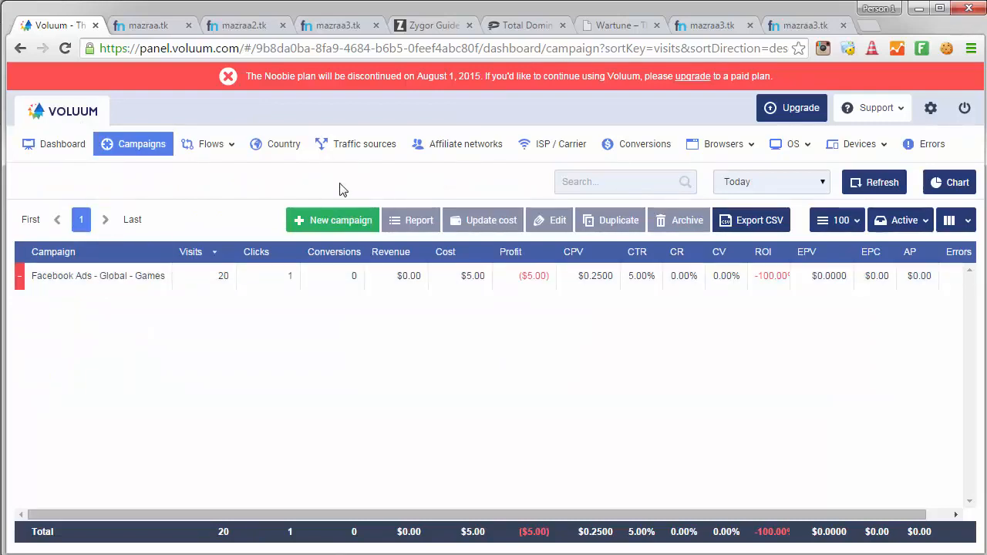
{"action": "left_click", "coordinate": [357, 154]}
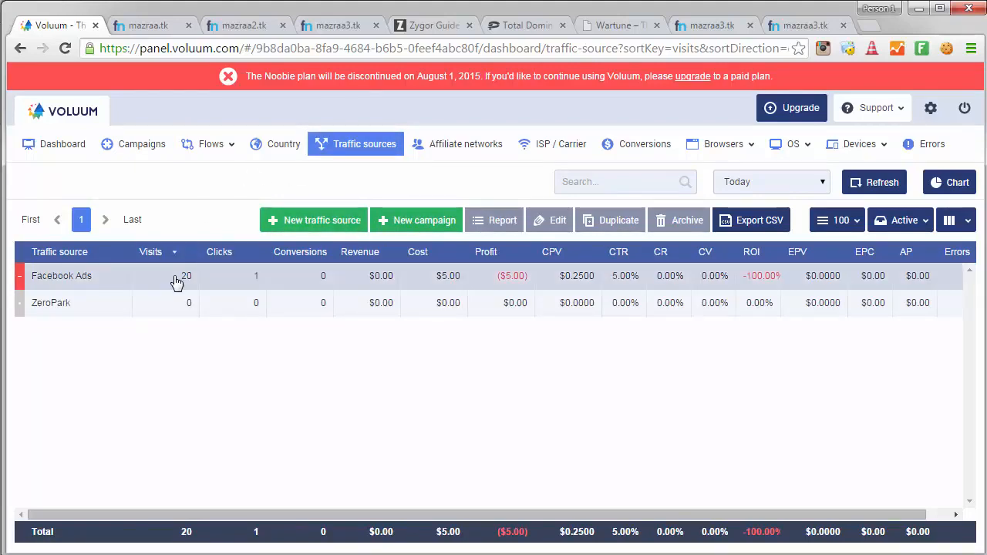
{"action": "left_click", "coordinate": [177, 279]}
{"action": "left_click", "coordinate": [552, 224]}
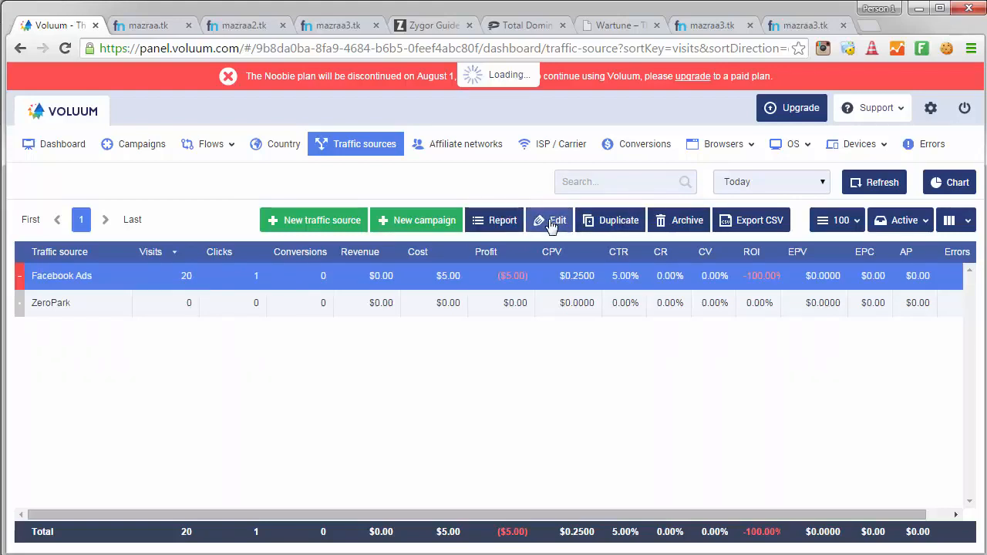
{"action": "scroll", "coordinate": [782, 362], "scroll_direction": "down", "scroll_amount": 1}
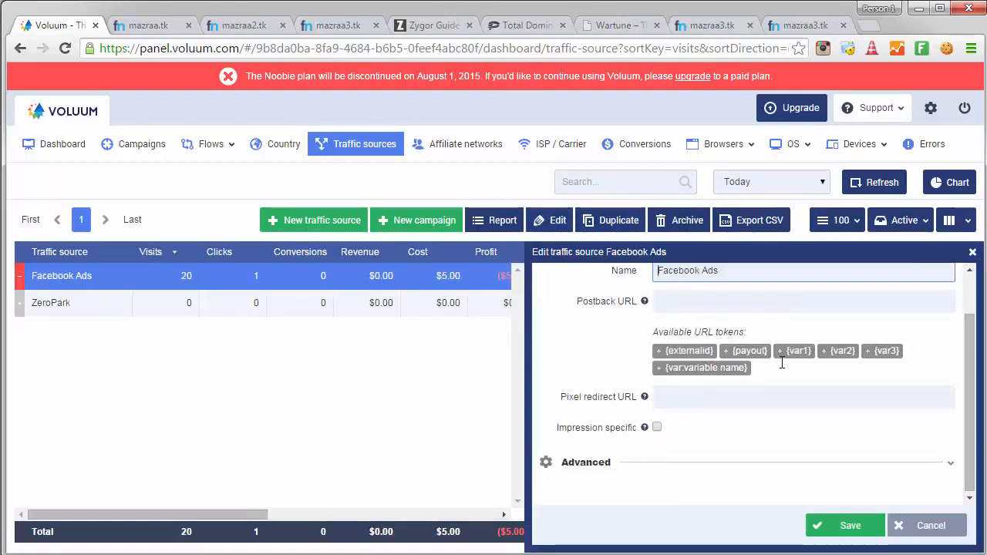
{"action": "left_click", "coordinate": [610, 470]}
{"action": "scroll", "coordinate": [610, 472], "scroll_direction": "down", "scroll_amount": 1}
{"action": "scroll", "coordinate": [610, 472], "scroll_direction": "down", "scroll_amount": 3}
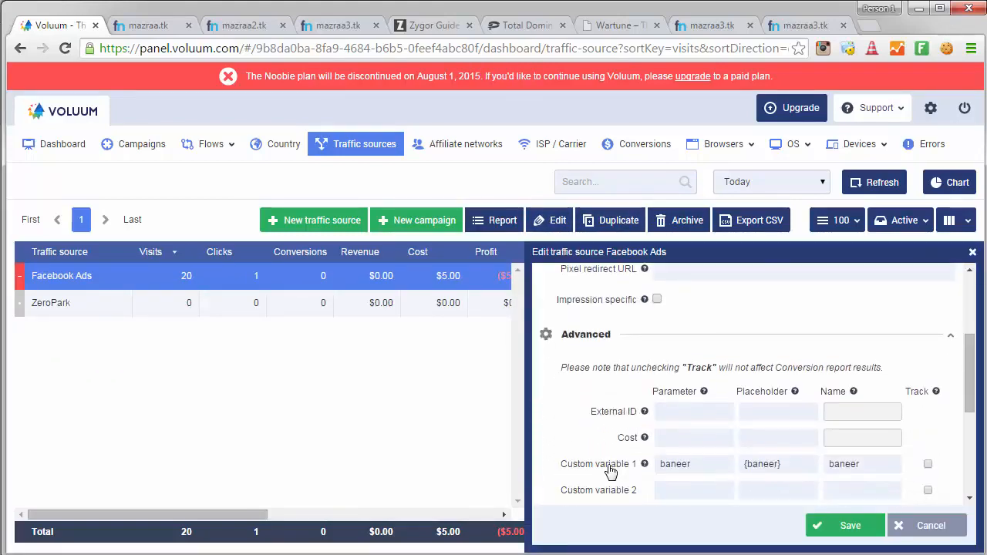
Enable tracking for custom variable 1, baneer, in the Facebook Ads traffic source and save it.
{"action": "left_click_drag", "start_coordinate": [686, 362], "coordinate": [682, 363]}
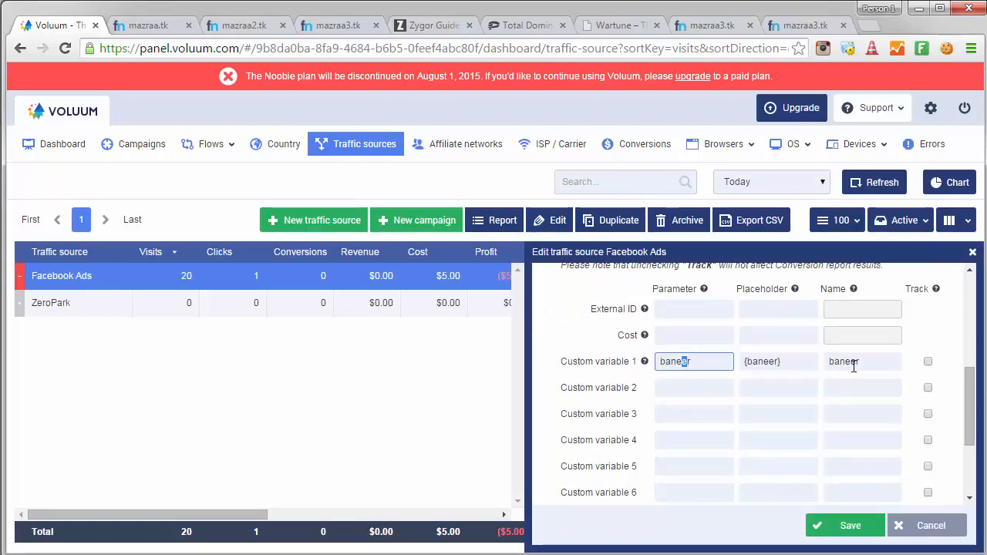
{"action": "scroll", "coordinate": [854, 366], "scroll_direction": "up", "scroll_amount": 1}
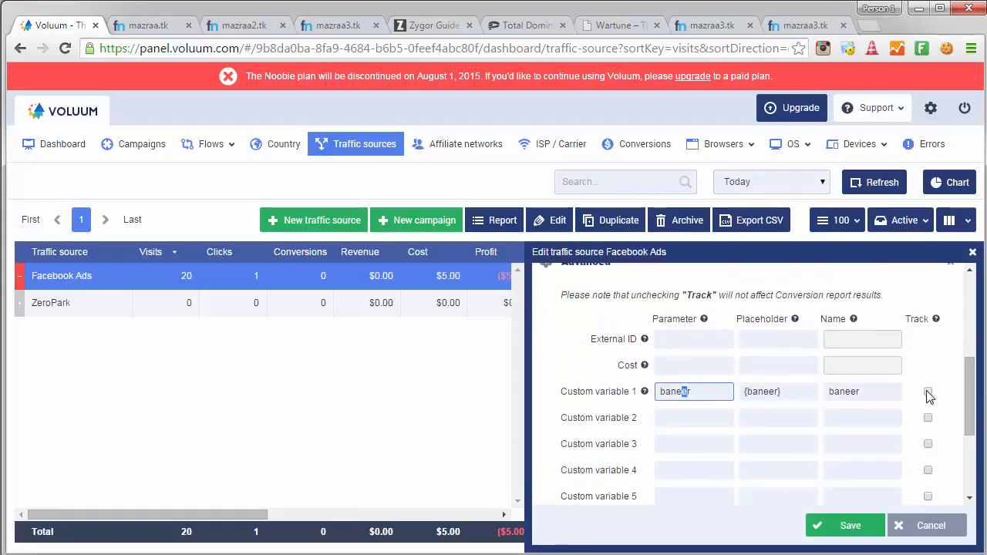
{"action": "left_click", "coordinate": [929, 393]}
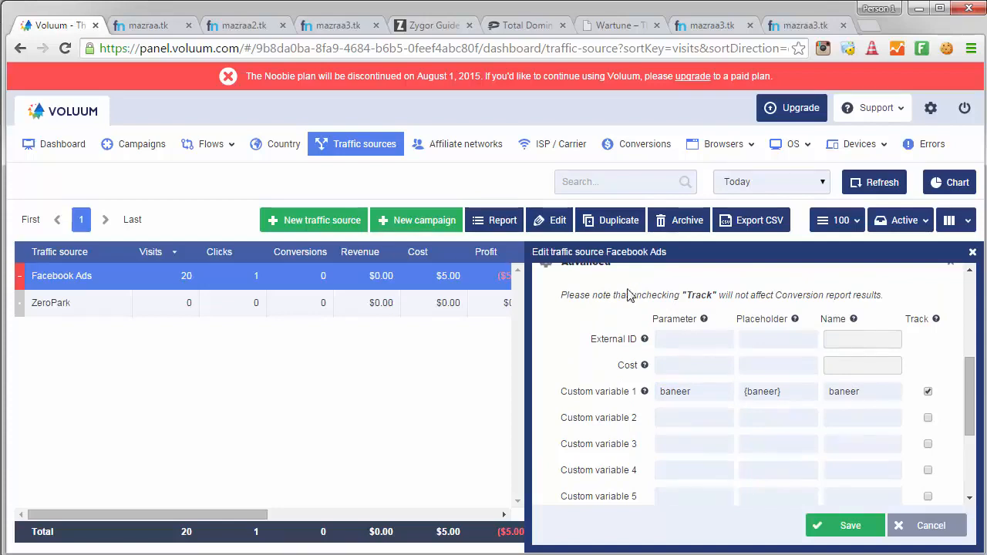
{"action": "left_click_drag", "start_coordinate": [614, 297], "coordinate": [665, 297]}
{"action": "left_click", "coordinate": [704, 297]}
{"action": "left_click", "coordinate": [687, 391]}
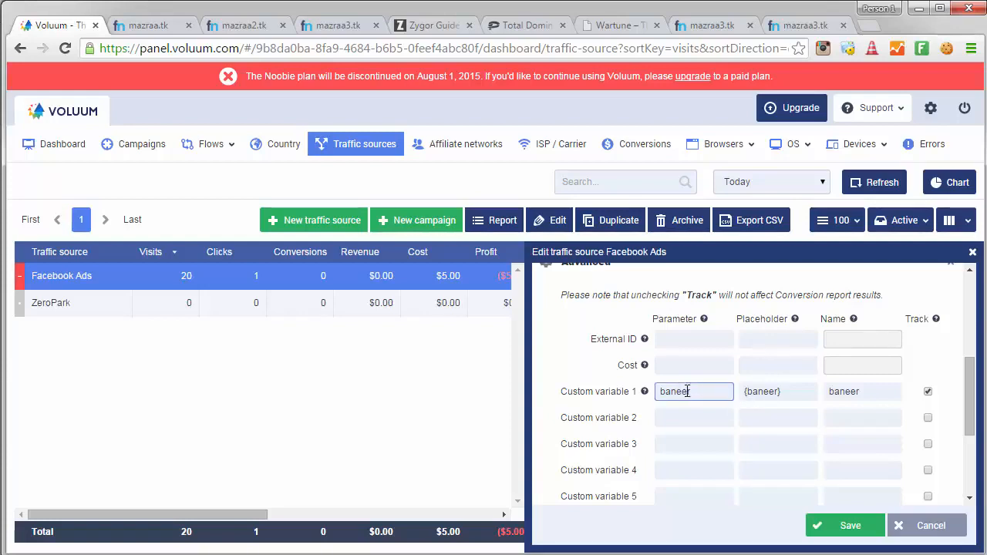
{"action": "left_click", "coordinate": [679, 417]}
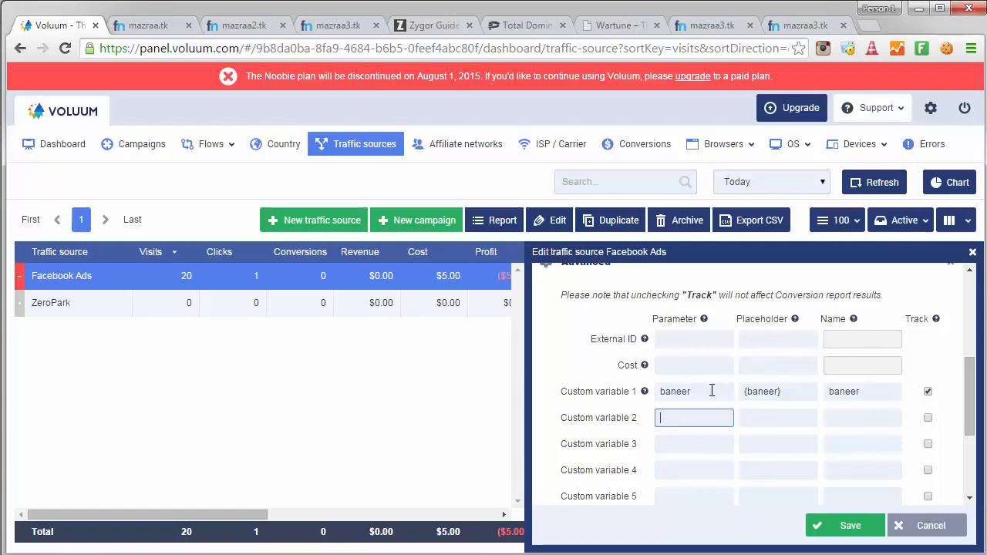
{"action": "left_click_drag", "start_coordinate": [704, 391], "coordinate": [670, 392]}
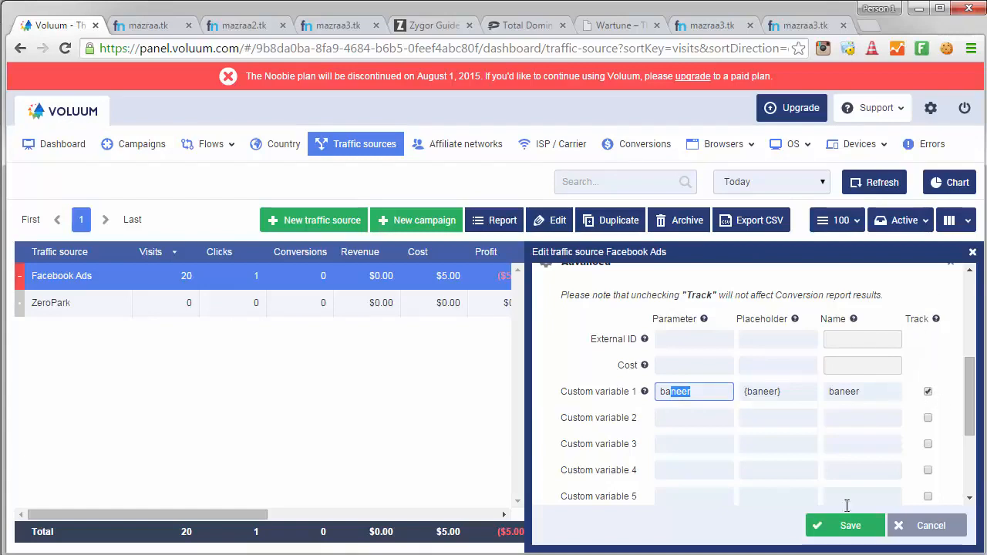
{"action": "left_click", "coordinate": [844, 532]}
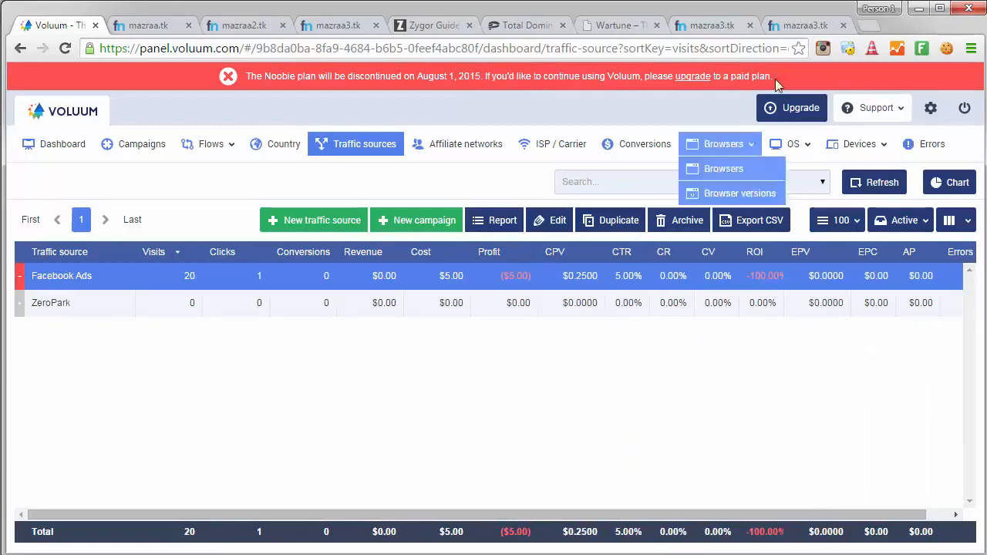
Copy the campaign URL ending in baneer=ads1 from the Notepad file and open it in the last landing page browser tab.
{"action": "left_click", "coordinate": [802, 25]}
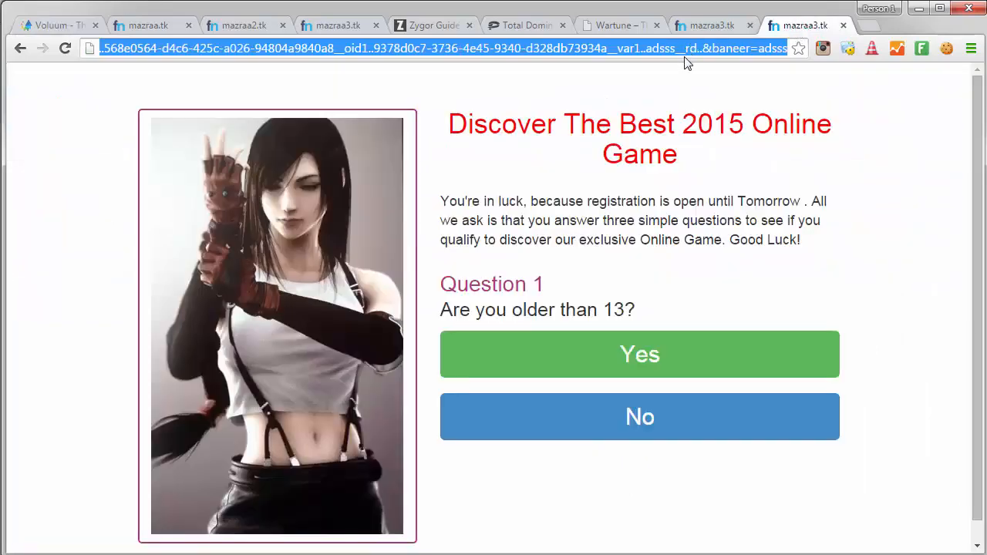
{"action": "key", "text": "ctrl+v"}
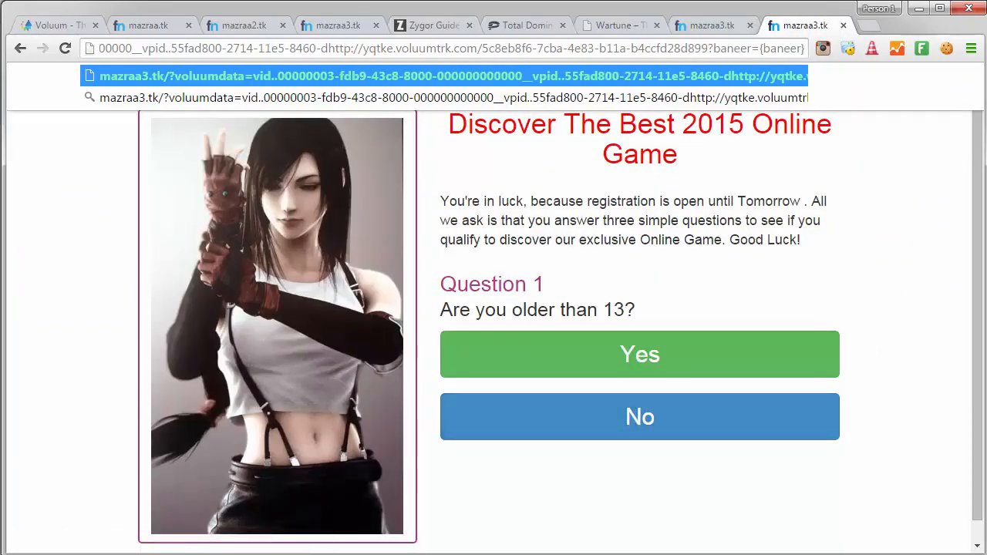
{"action": "key", "text": "alt+Tab"}
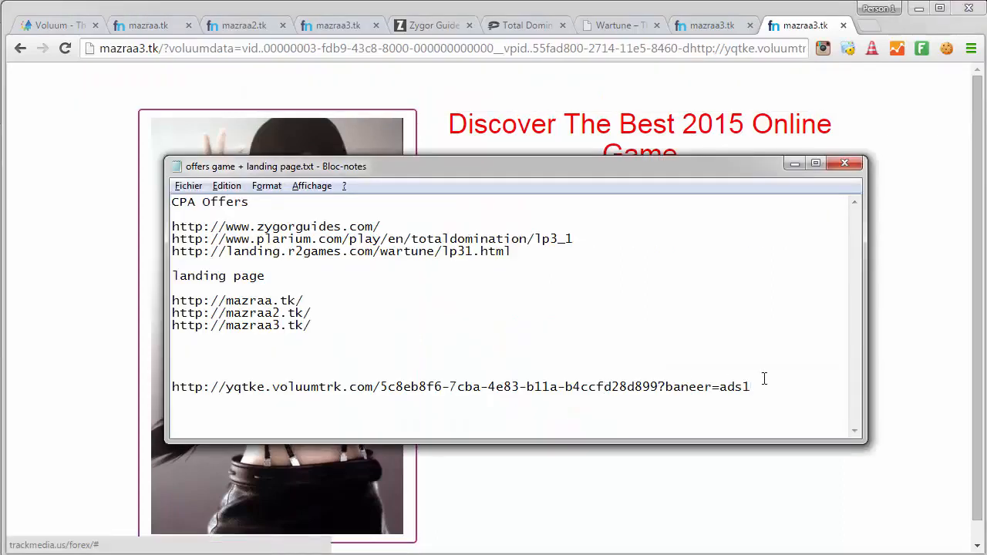
{"action": "left_click_drag", "start_coordinate": [764, 386], "coordinate": [177, 387]}
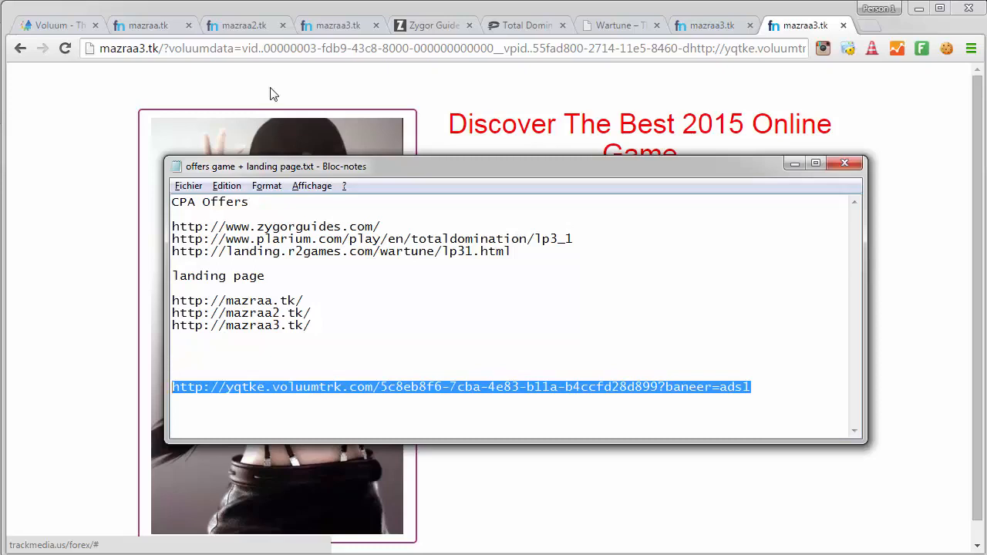
{"action": "left_click", "coordinate": [280, 48]}
{"action": "left_click", "coordinate": [280, 48]}
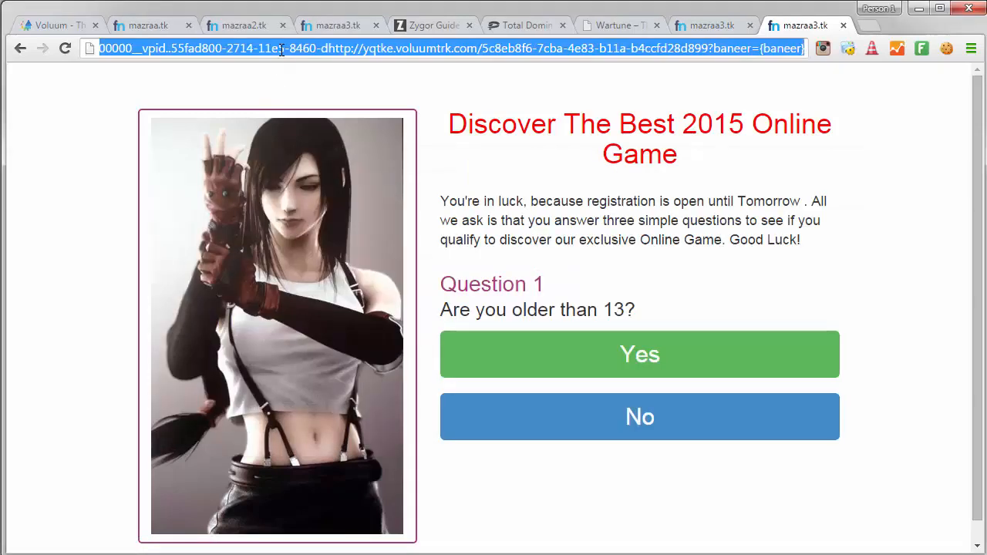
{"action": "type", "text": "http://yqtke.voluumtrk.com/5c8eb8f6-7cba-4e83-b11a-b4ccfd28d899?baneer=ads1"}
{"action": "key", "text": "Return"}
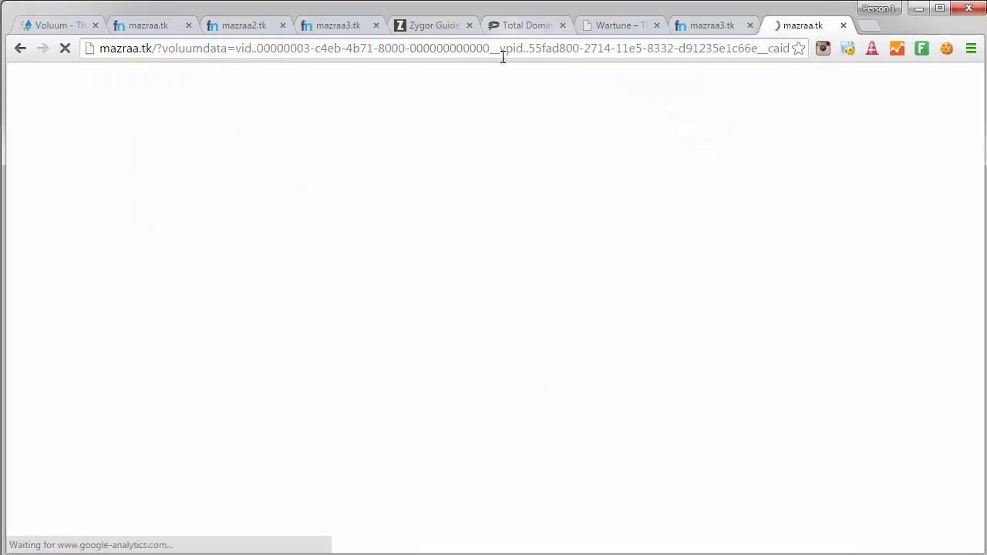
Visit the baneer=ads1 campaign URL two more times in the same tab.
{"action": "left_click", "coordinate": [500, 54]}
{"action": "type", "text": "http://yqtke.voluumtrk.com/5c8eb8f6-7cba-4e83-b11a-b4ccfd28d899?baneer=ads1"}
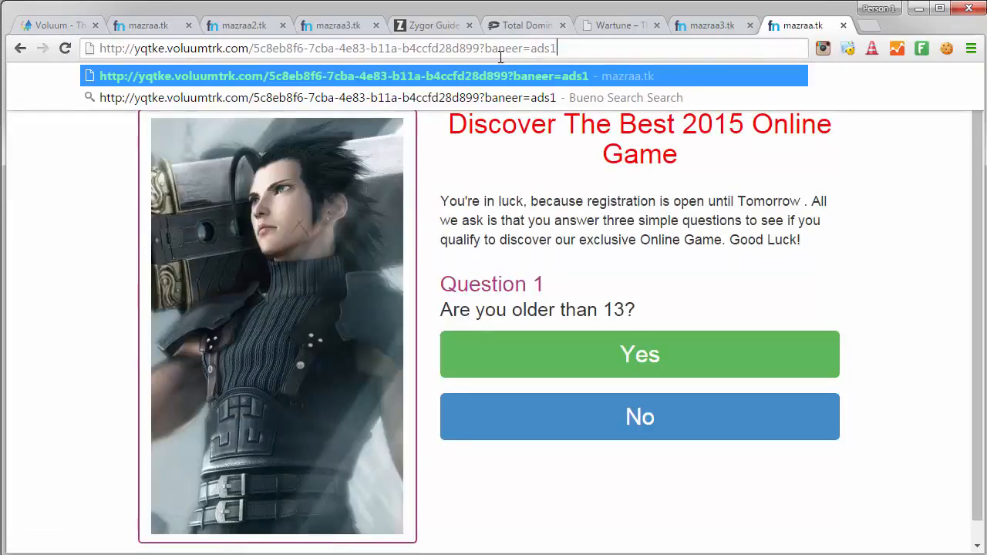
{"action": "key", "text": "Return"}
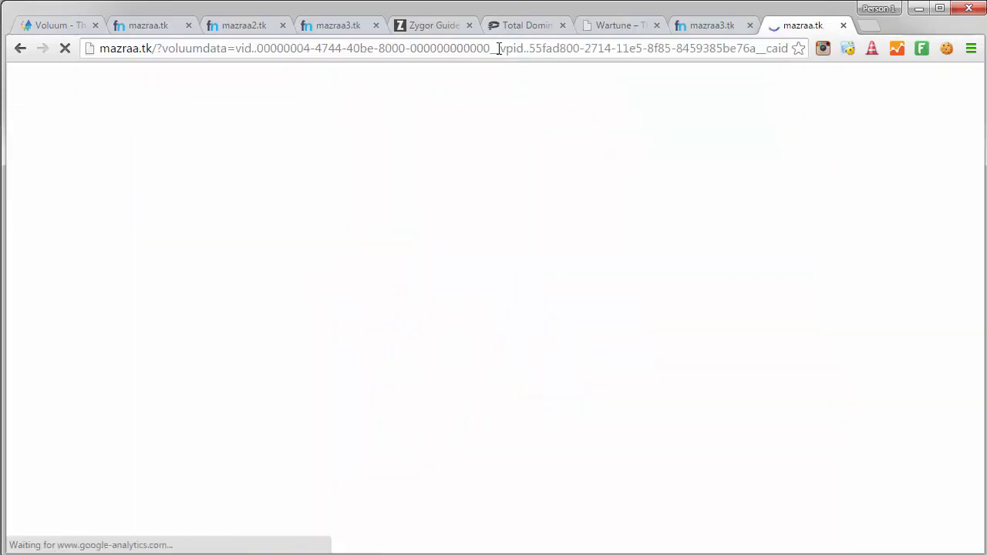
{"action": "left_click", "coordinate": [500, 48]}
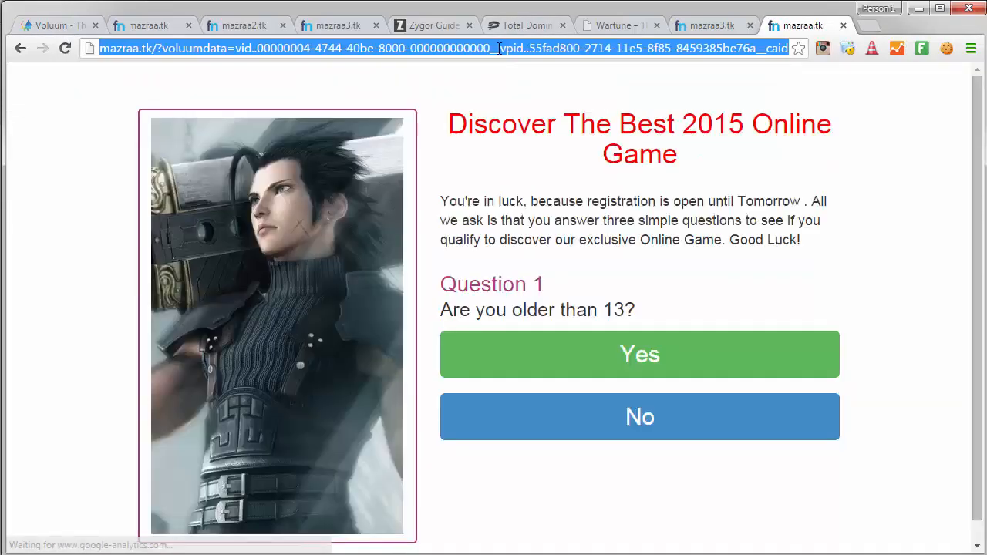
{"action": "type", "text": "http://yqtke.voluumtrk.com/5c8eb8f6-7cba-4e83-b11a-b4ccfd28d899?baneer=ads1"}
{"action": "key", "text": "Return"}
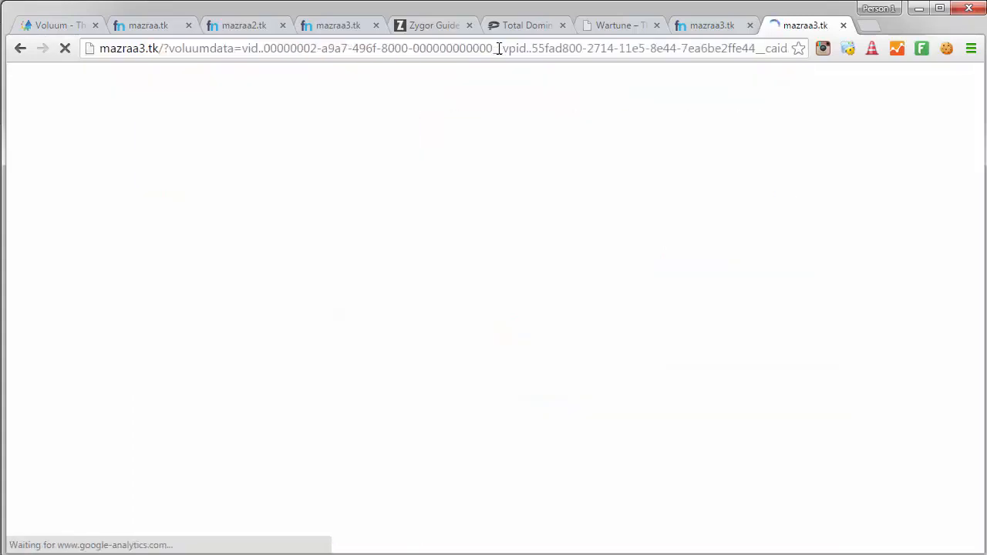
Visit the campaign URL twice in the same tab with its ending changed to baneer=ads2.
{"action": "left_click", "coordinate": [499, 48]}
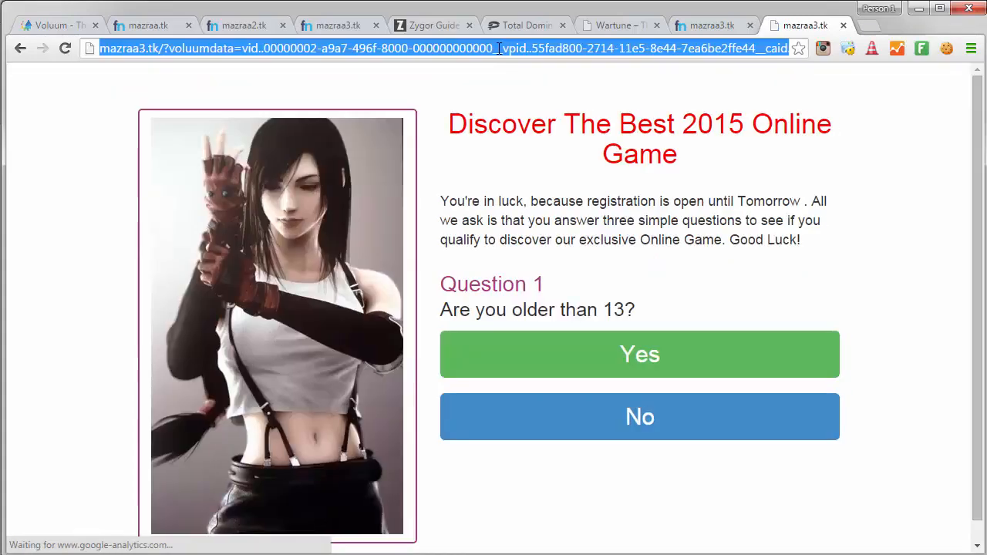
{"action": "key", "text": "ctrl+v"}
{"action": "key", "text": "BackSpace"}
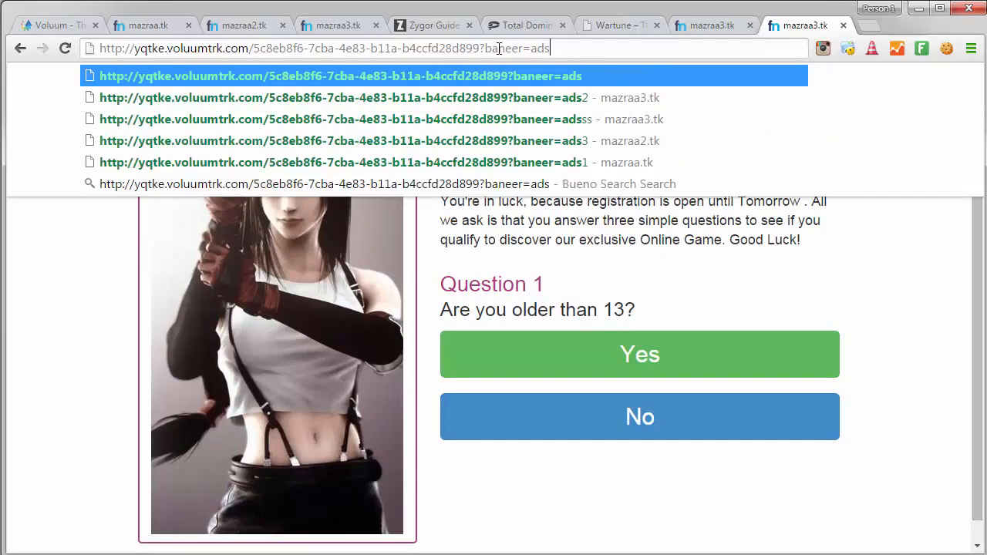
{"action": "type", "text": "2"}
{"action": "key", "text": "Return"}
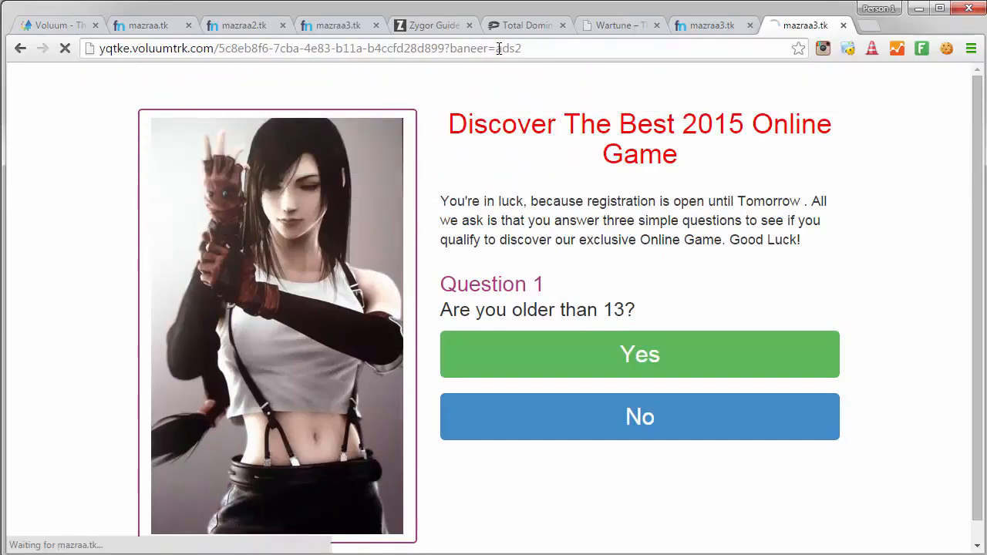
{"action": "left_click", "coordinate": [499, 48]}
{"action": "key", "text": "ctrl+v"}
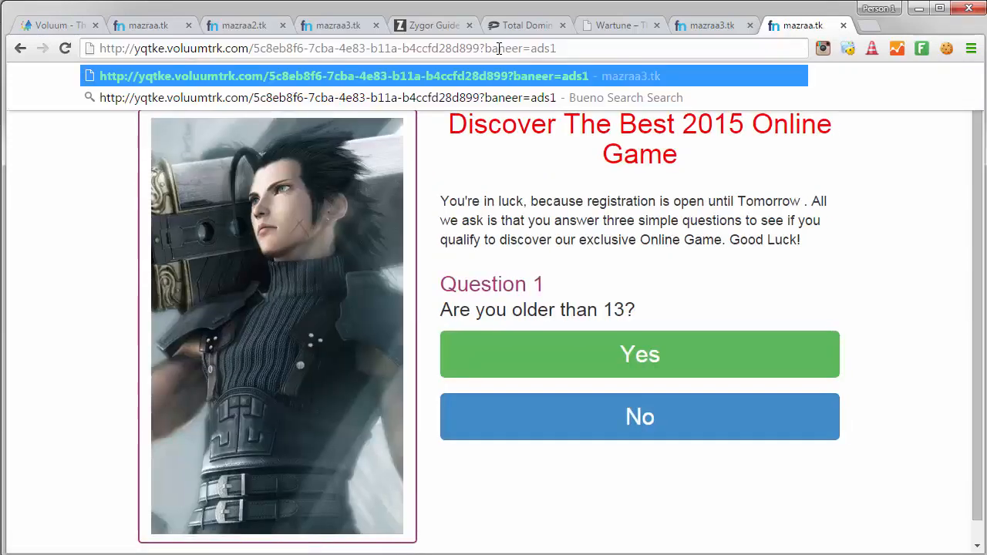
{"action": "key", "text": "BackSpace"}
{"action": "type", "text": "2"}
{"action": "key", "text": "Return"}
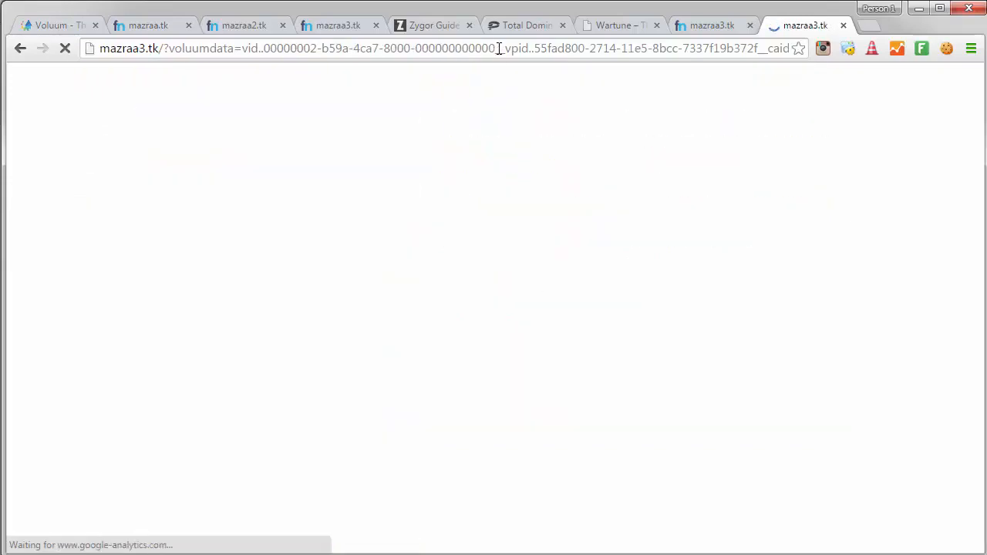
Visit the campaign URL once in the same tab with its ending changed to baneer=ads3.
{"action": "left_click", "coordinate": [499, 48]}
{"action": "type", "text": "http://yqtke.voluumtrk.com/5c8eb8f6-7cba-4e83-b11a-b4ccfd28d899?baneer=ads1"}
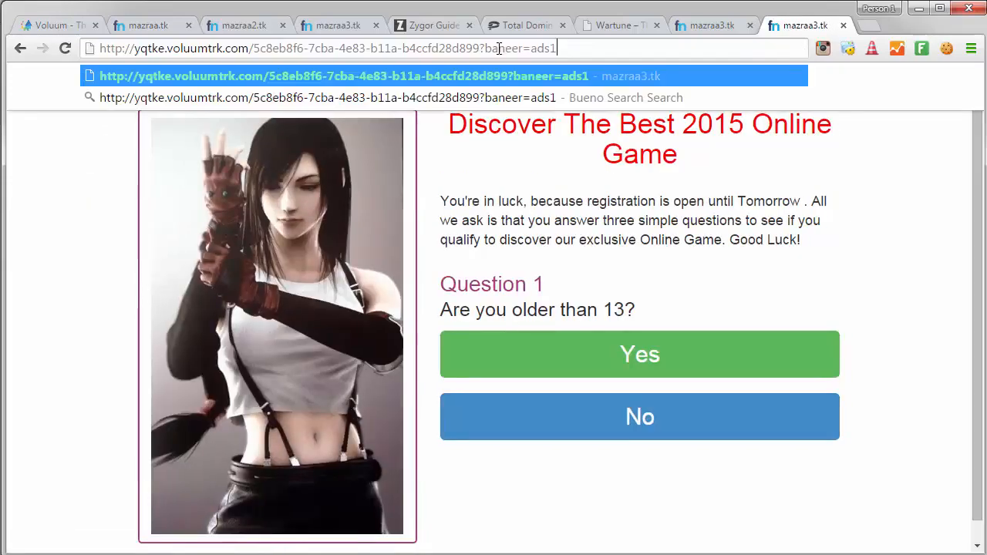
{"action": "key", "text": "BackSpace"}
{"action": "type", "text": "3"}
{"action": "key", "text": "Return"}
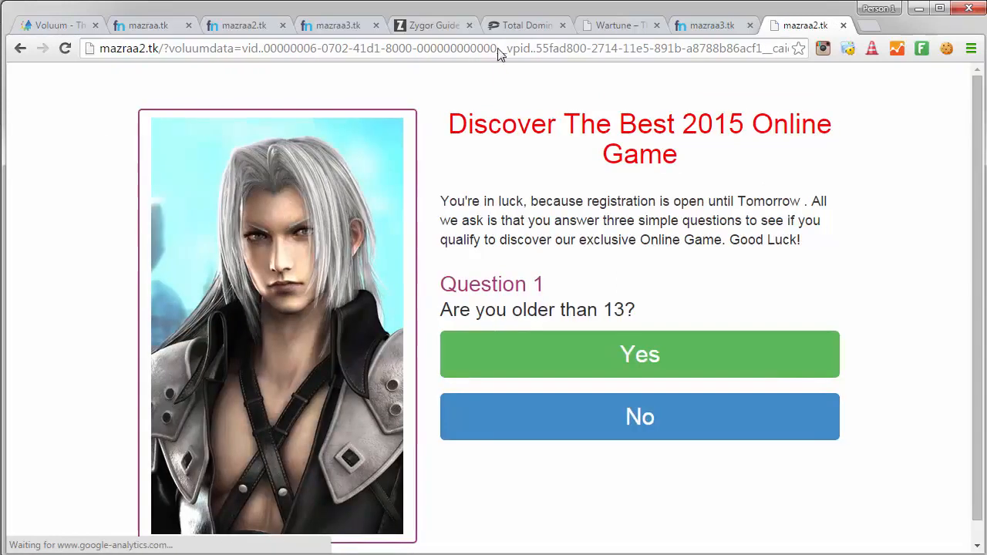
Change the campaign URL's ending to baneer=testads, copy the full URL and visit it.
{"action": "left_click", "coordinate": [499, 48]}
{"action": "type", "text": "http://yqtke.voluumtrk.com/5c8eb8f6-7cba-4e83-b11a-b4ccfd28d899?baneer=ads1"}
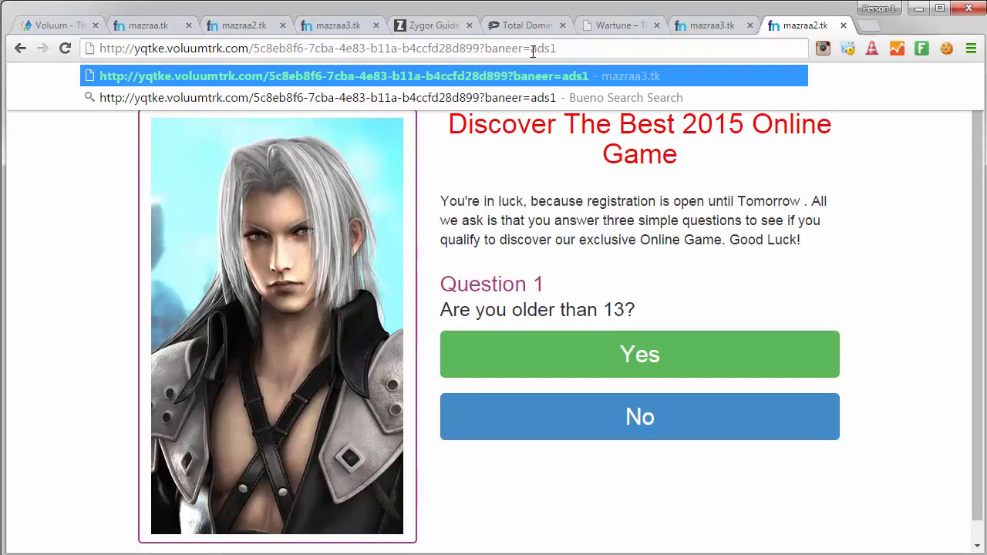
{"action": "left_click_drag", "start_coordinate": [532, 48], "coordinate": [560, 50]}
{"action": "type", "text": "testads"}
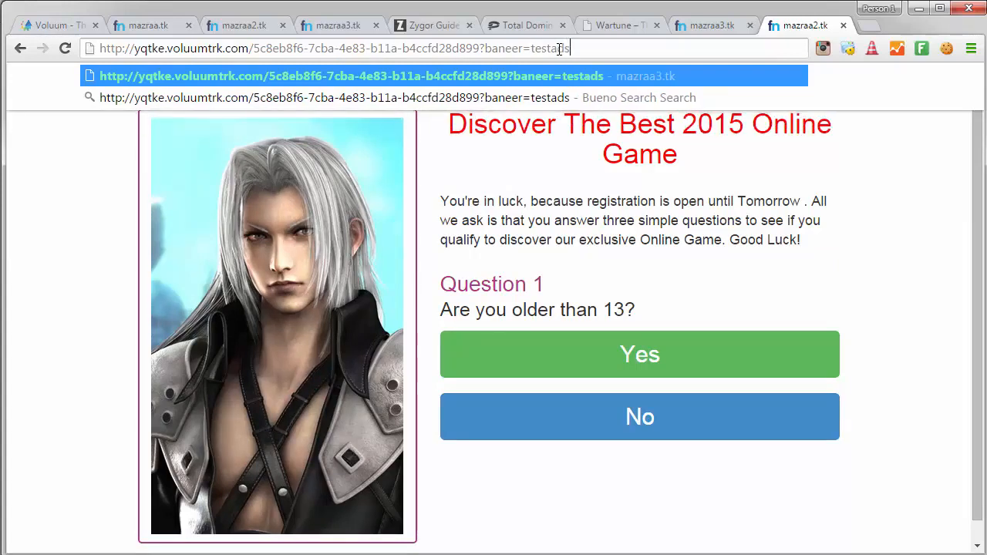
{"action": "key", "text": "ctrl+a"}
{"action": "key", "text": "ctrl+c"}
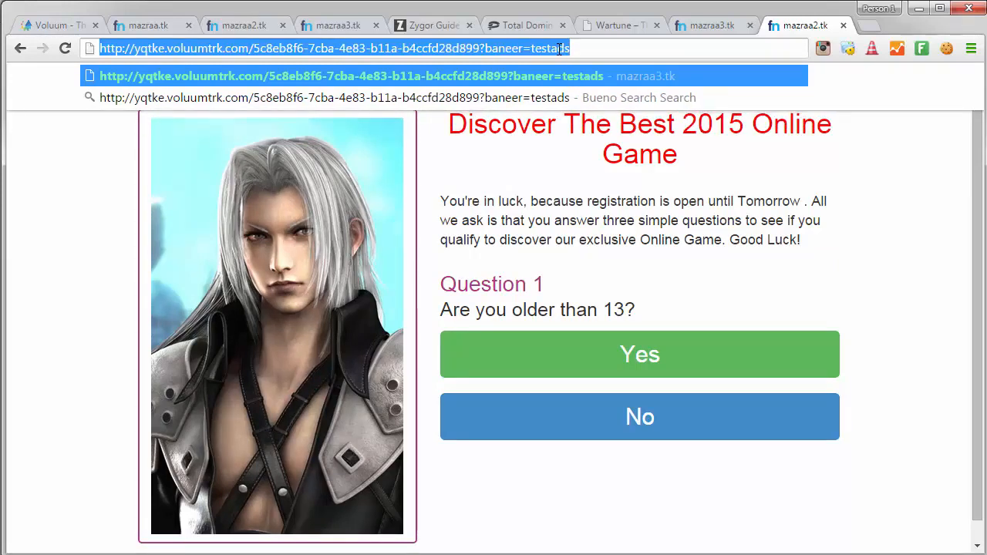
{"action": "key", "text": "Return"}
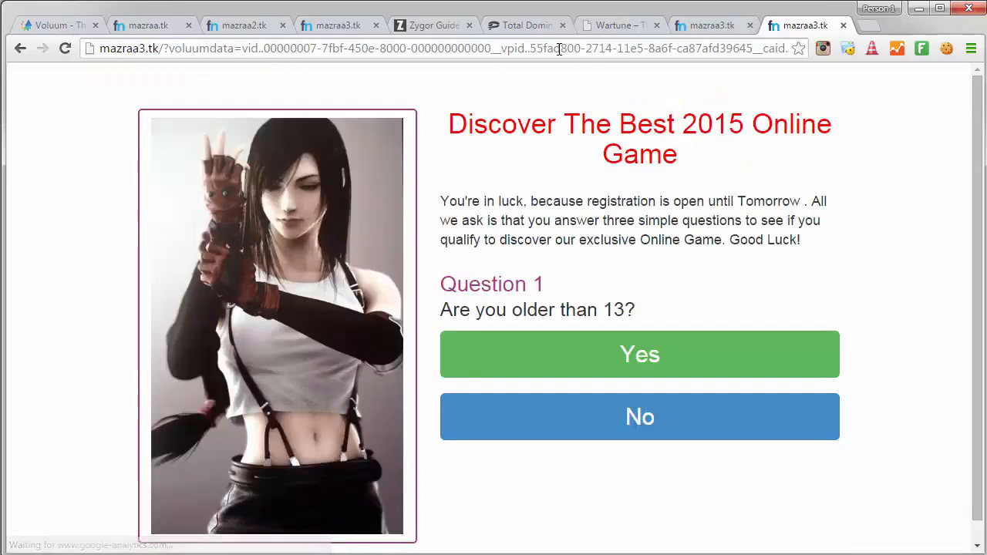
Visit the copied baneer=testads campaign URL three more times in the same tab.
{"action": "left_click", "coordinate": [560, 47]}
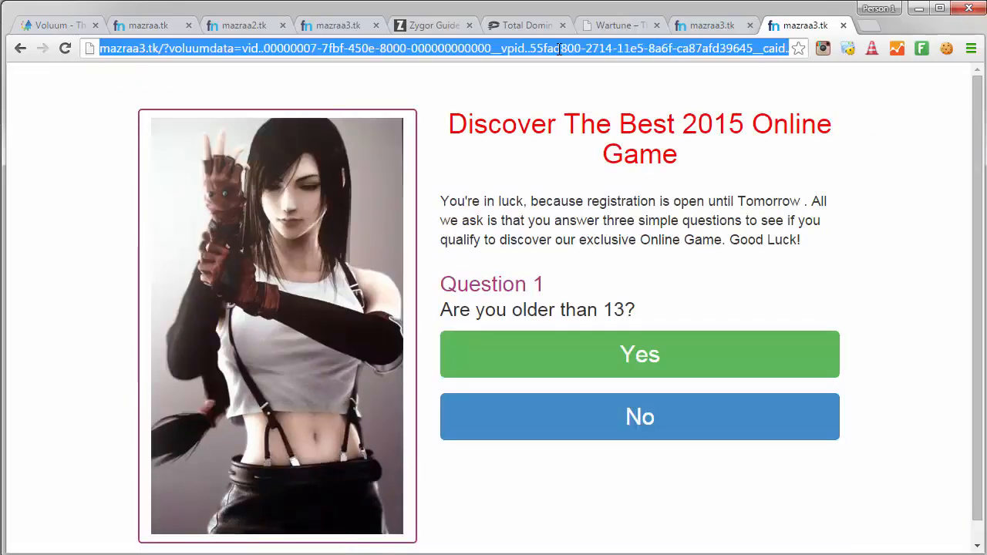
{"action": "key", "text": "ctrl+v"}
{"action": "key", "text": "Return"}
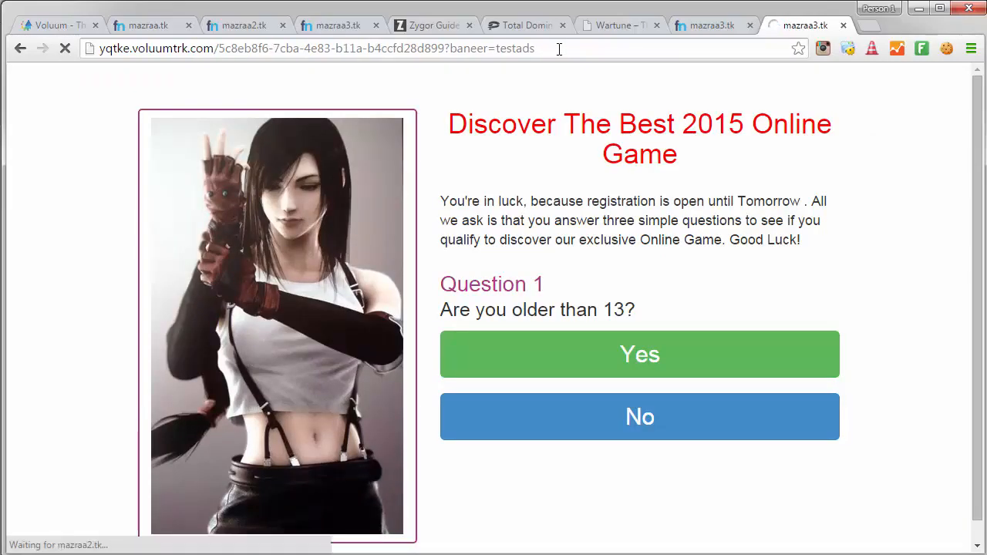
{"action": "left_click", "coordinate": [560, 48]}
{"action": "type", "text": "http://yqtke.voluumtrk.com/5c8eb8f6-7cba-4e83-b11a-b4cfd28d8997?banner=testads"}
{"action": "key", "text": "Return"}
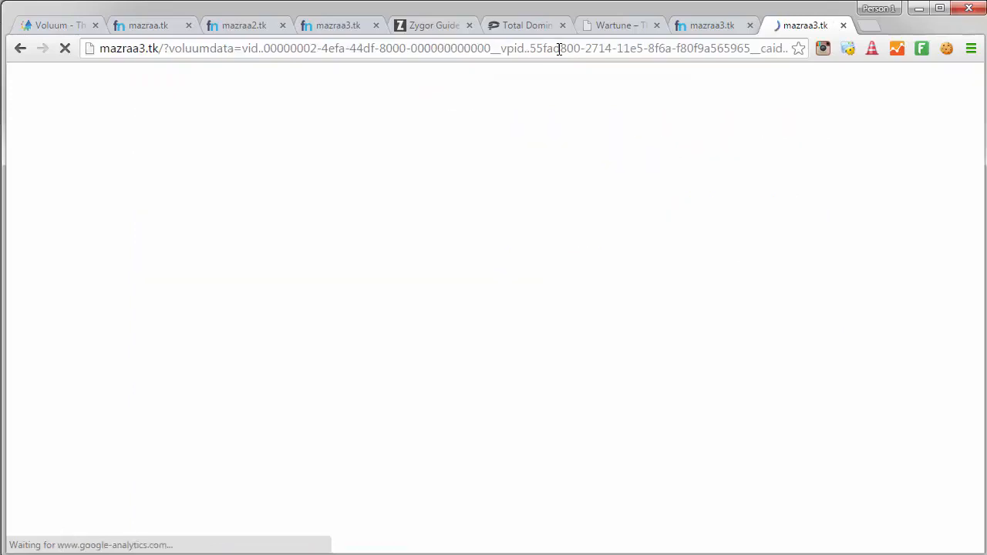
{"action": "left_click", "coordinate": [558, 47]}
{"action": "type", "text": "yqtke.voluumtrk.com/5c8a6ff6-7cba-4e83-b11a-b4cfb528d899?banner=testads"}
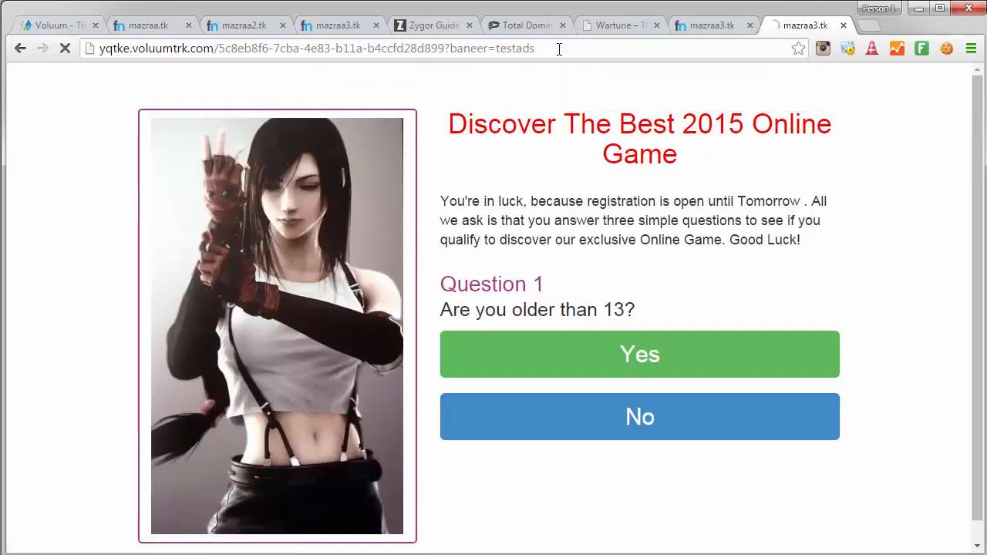
{"action": "key", "text": "Return"}
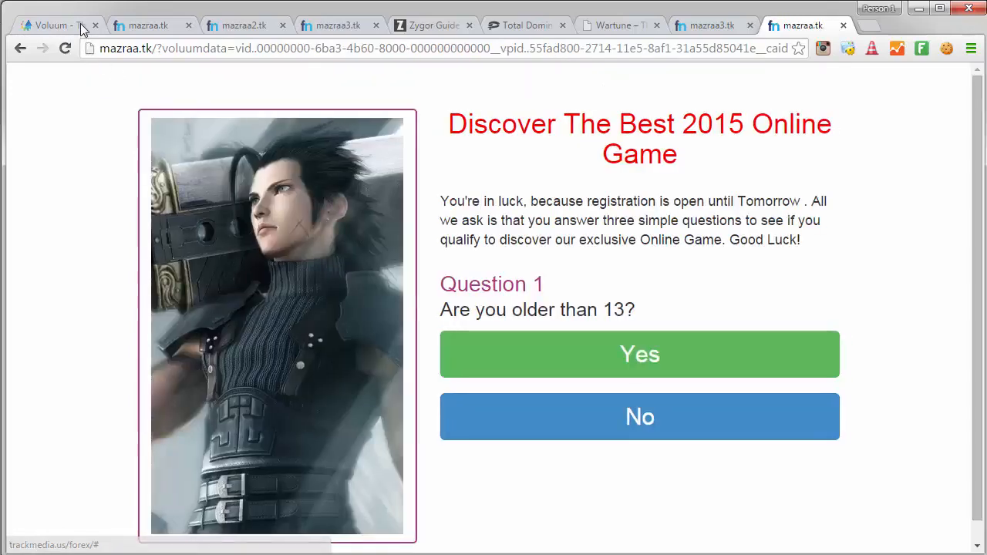
Return to Voluum and open the report for the Facebook Ads - Global - Games campaign.
{"action": "left_click", "coordinate": [81, 27]}
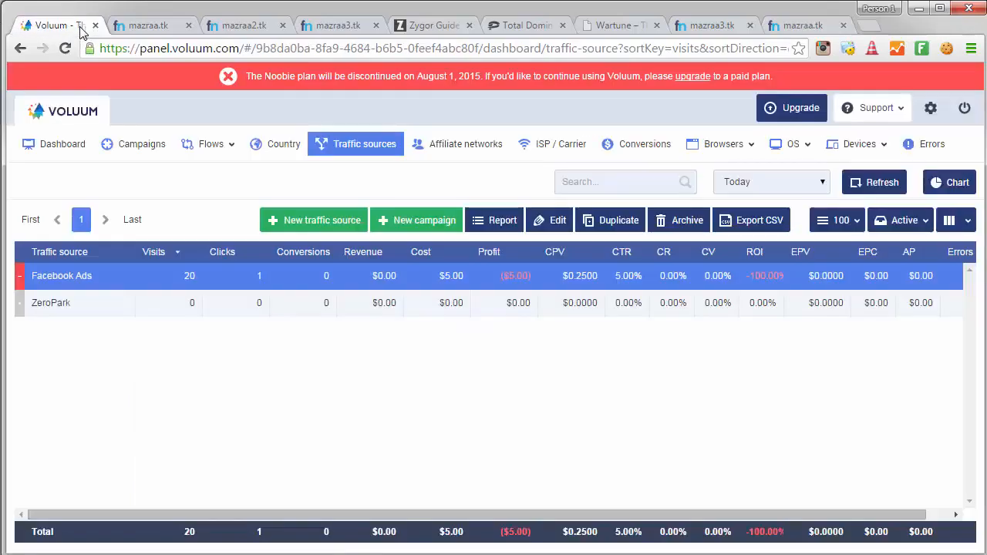
{"action": "left_click", "coordinate": [114, 150]}
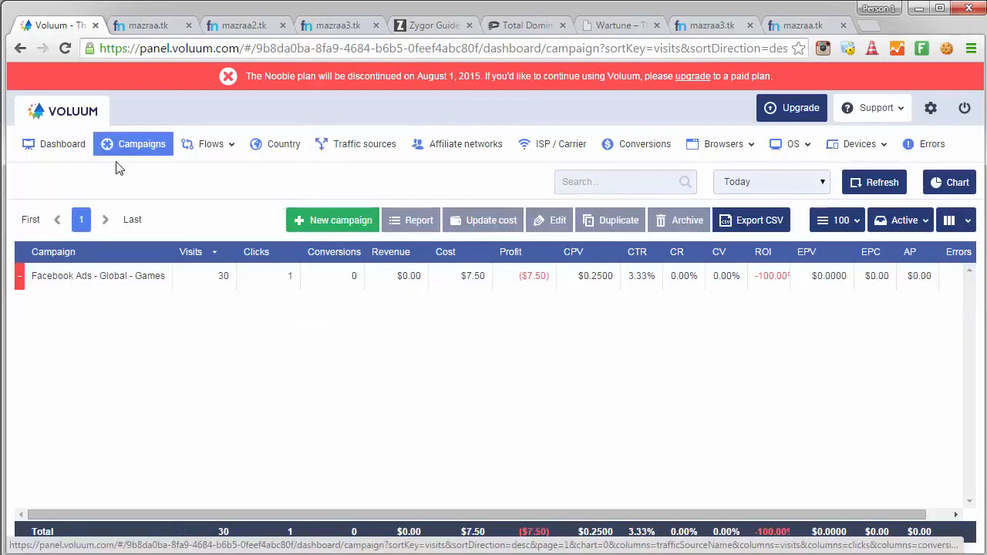
{"action": "double_click", "coordinate": [189, 281]}
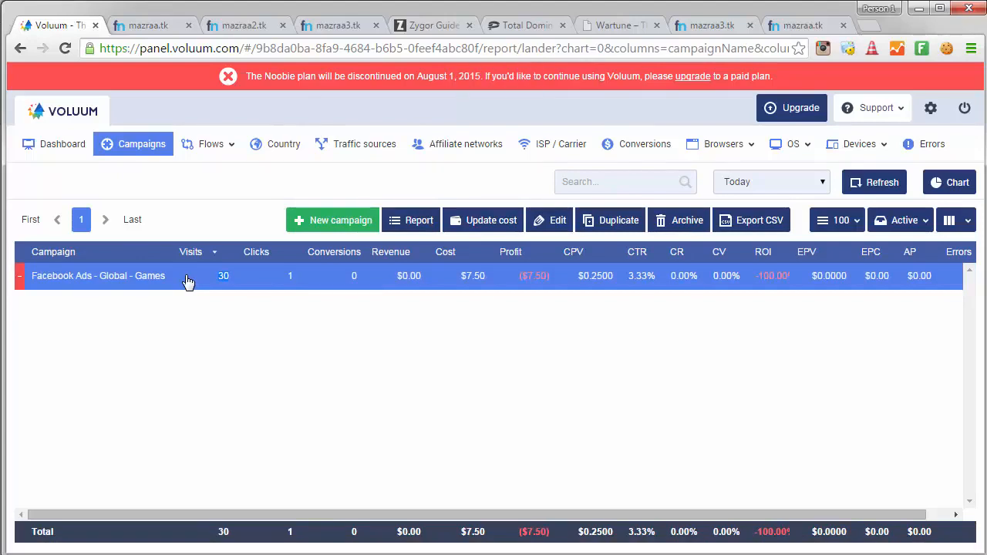
{"action": "left_click", "coordinate": [203, 221]}
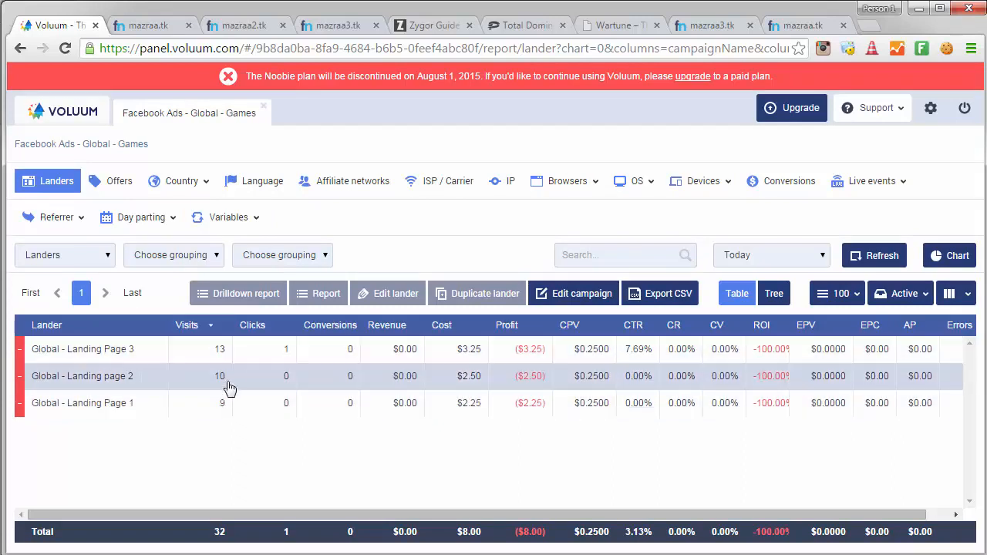
Break the campaign report down by V1: baneer and check the visits for ads1 and testads.
{"action": "mouse_move", "coordinate": [254, 221]}
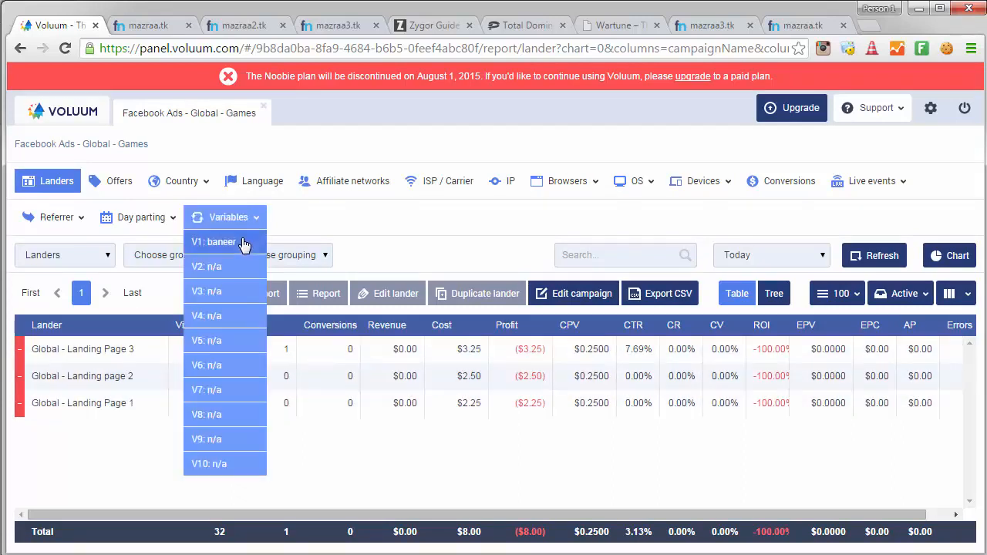
{"action": "left_click", "coordinate": [243, 246]}
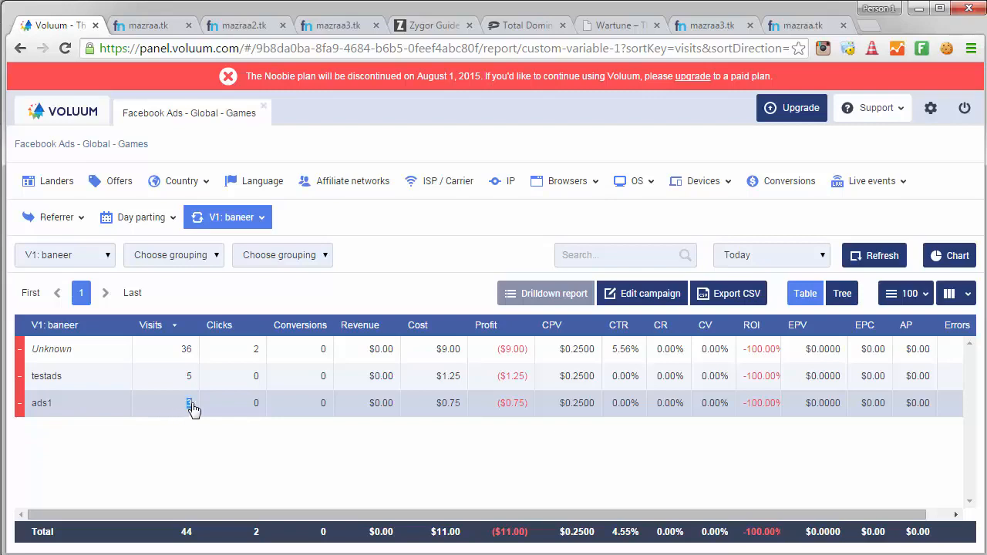
{"action": "left_click", "coordinate": [190, 405]}
{"action": "double_click", "coordinate": [188, 377]}
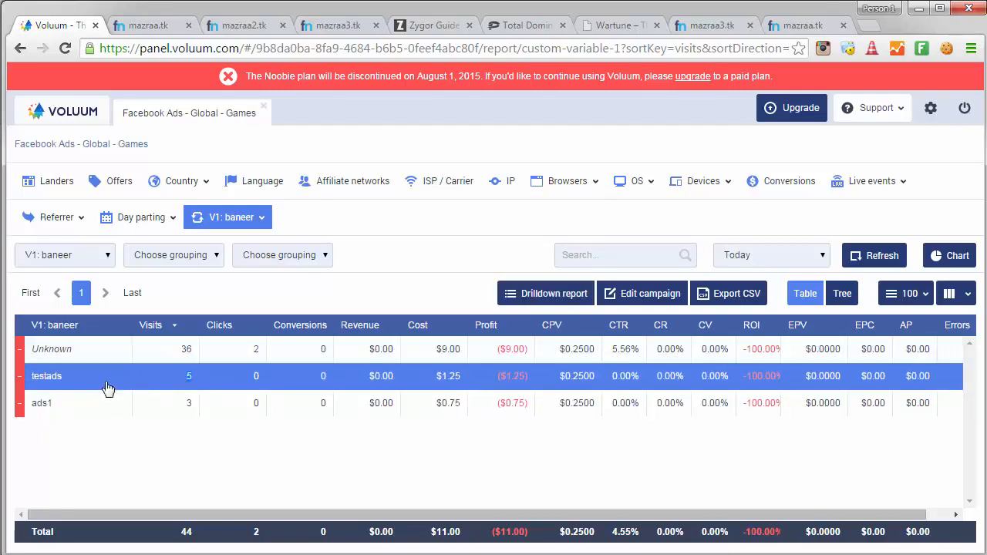
Open the campaign URL ending in baneer=ads2 in a new browser tab.
{"action": "left_click", "coordinate": [874, 24]}
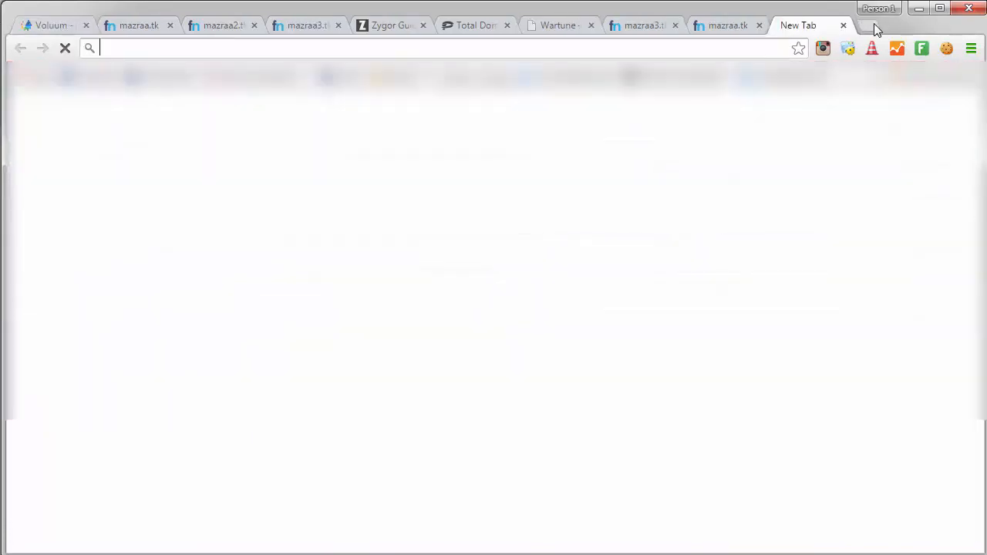
{"action": "key", "text": "ctrl+v"}
{"action": "key", "text": "BackSpace"}
{"action": "key", "text": "BackSpace"}
{"action": "key", "text": "BackSpace"}
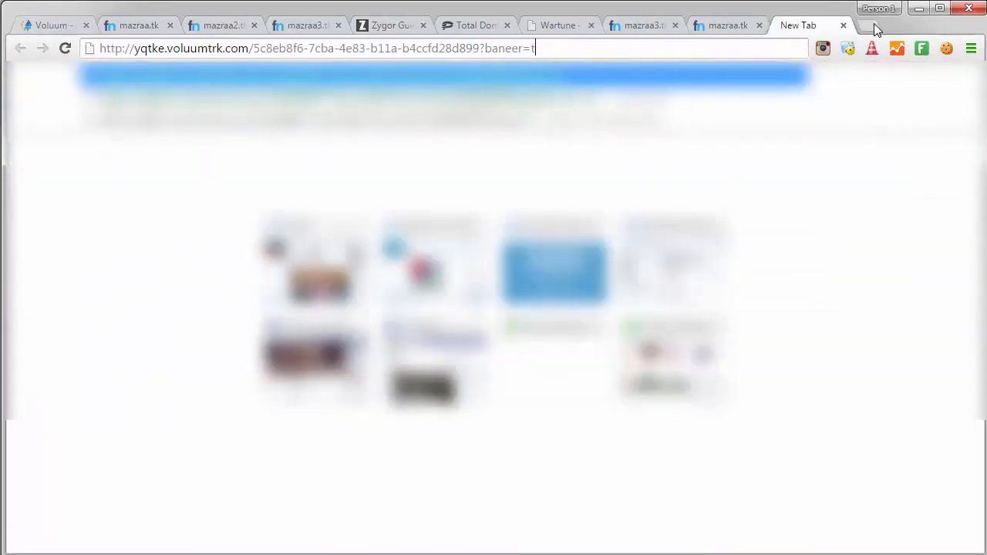
{"action": "key", "text": "BackSpace"}
{"action": "type", "text": "ads2"}
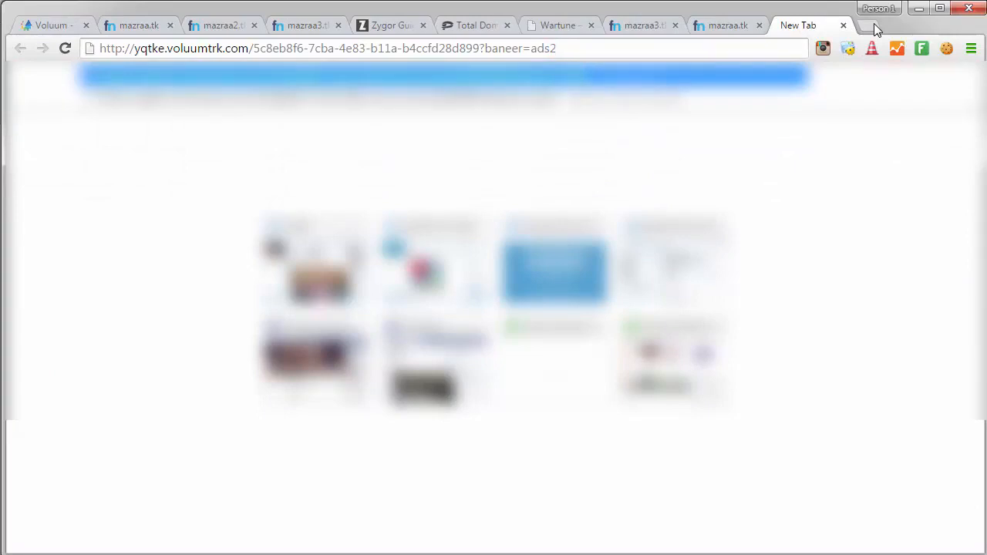
{"action": "key", "text": "Return"}
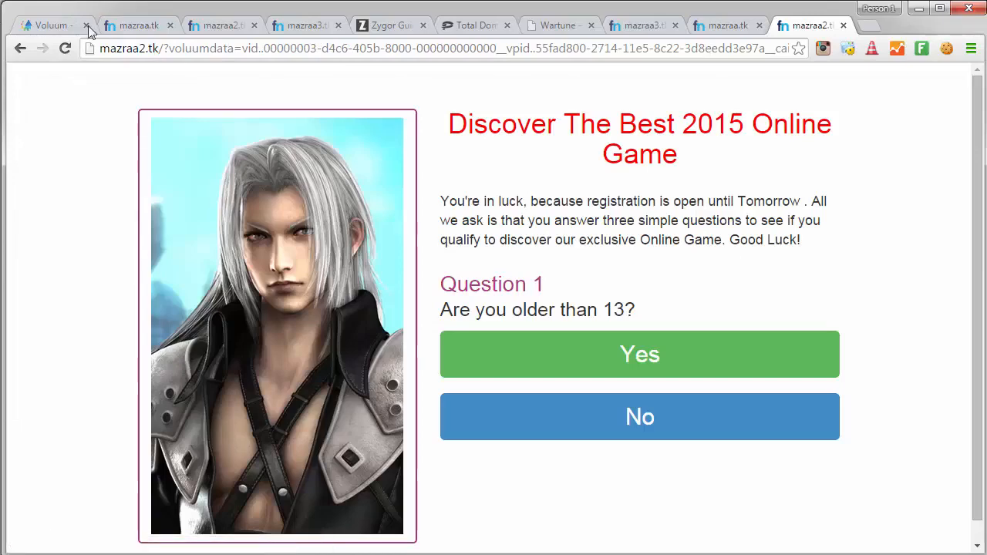
Go back to the Voluum report and reload its V1: baneer breakdown.
{"action": "left_click", "coordinate": [67, 27]}
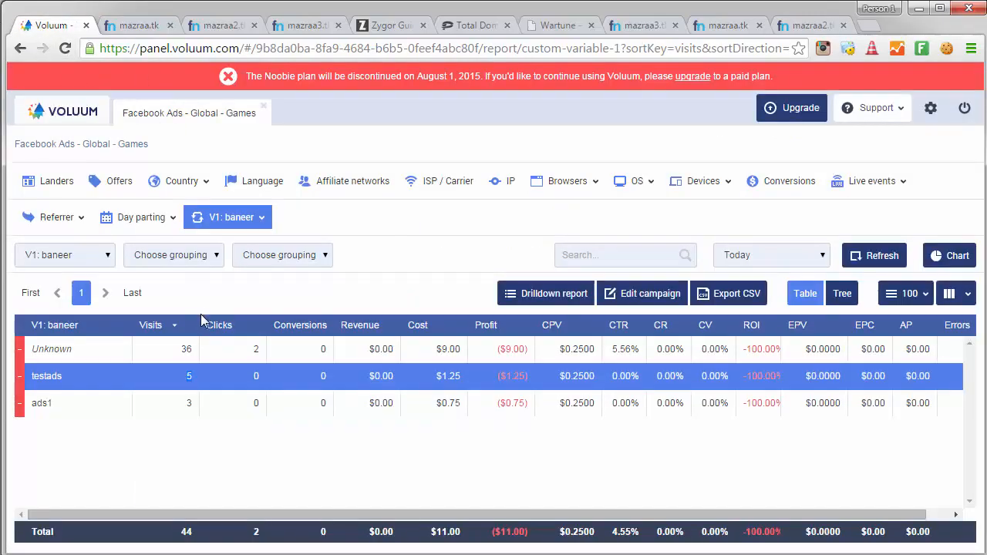
{"action": "left_click", "coordinate": [255, 217]}
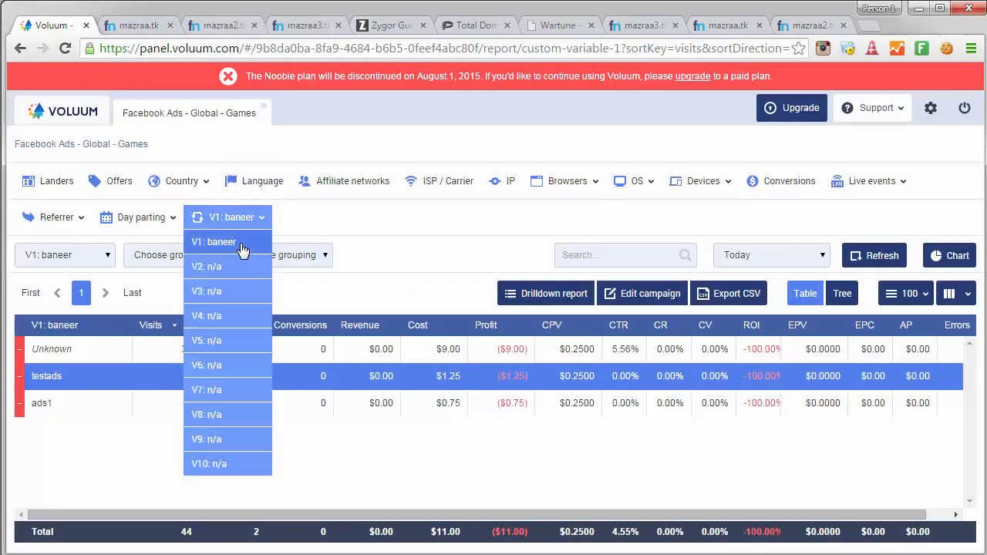
{"action": "left_click", "coordinate": [242, 245]}
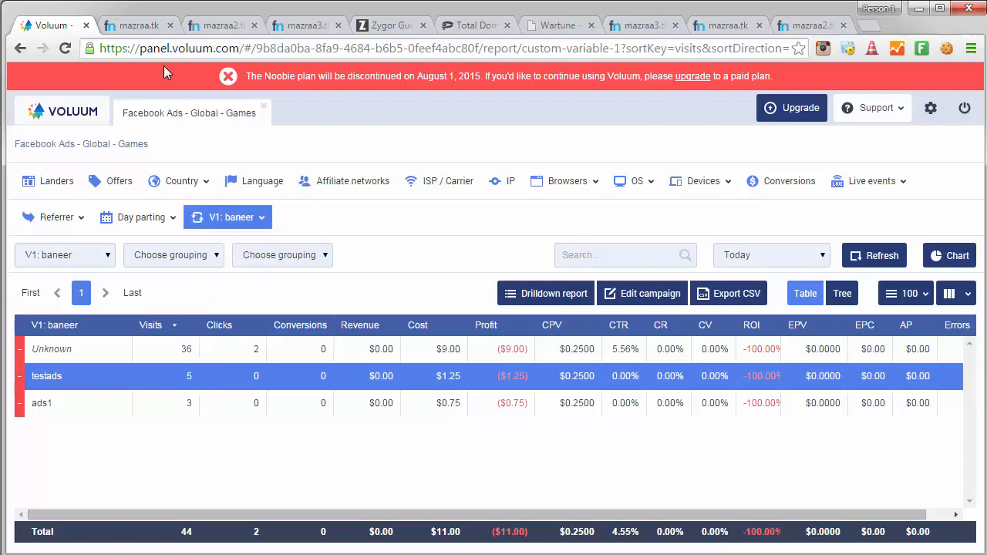
{"action": "left_click", "coordinate": [64, 48]}
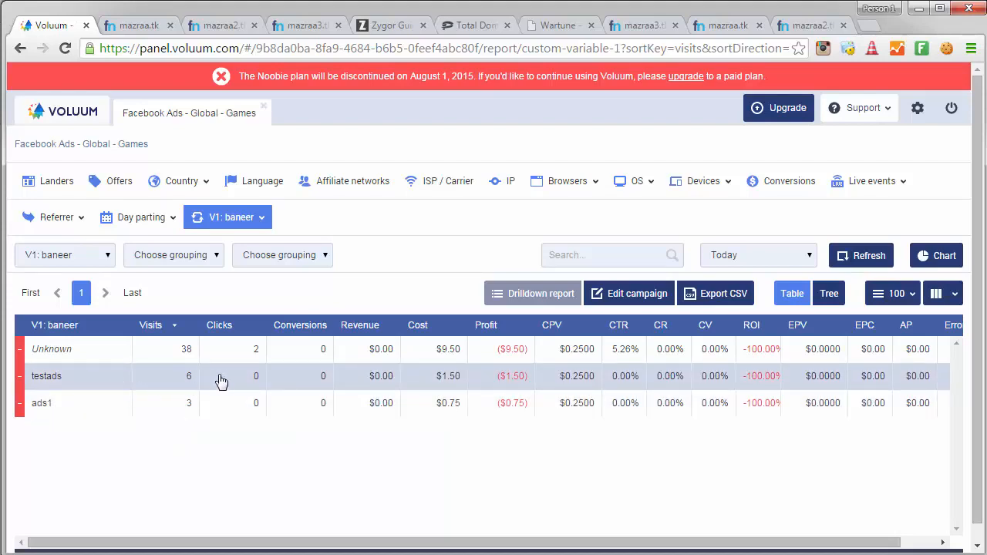
Visit the campaign URL ending in baneer=ads1 in the last landing page tab.
{"action": "left_click", "coordinate": [810, 28]}
{"action": "left_click", "coordinate": [660, 41]}
{"action": "type", "text": "http://yqtke.voluumtrk.com/5c8eb8f6-7cba-4e83-b11a-b4ccfd28d899?baneer=testads"}
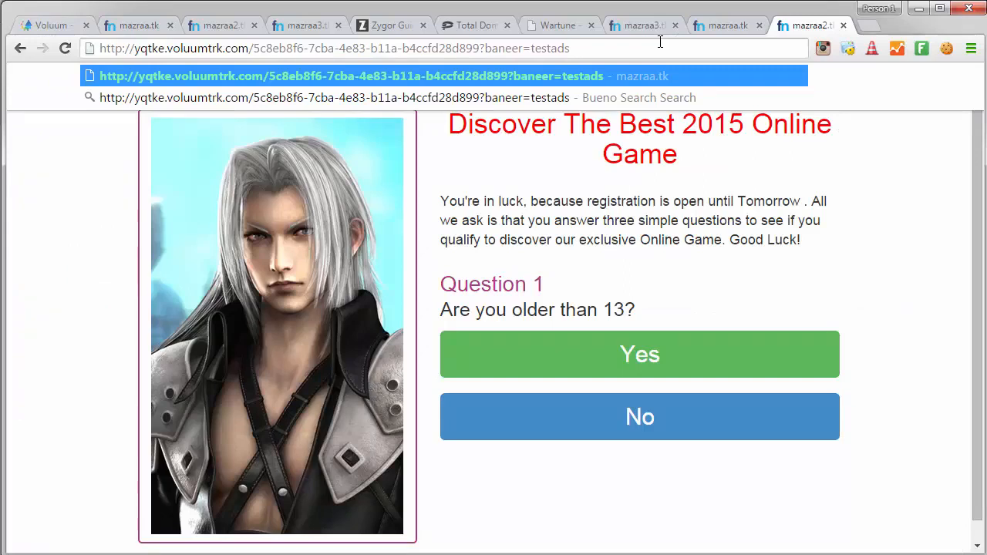
{"action": "key", "text": "BackSpace"}
{"action": "key", "text": "BackSpace"}
{"action": "key", "text": "BackSpace"}
{"action": "key", "text": "BackSpace"}
{"action": "key", "text": "BackSpace"}
{"action": "key", "text": "BackSpace"}
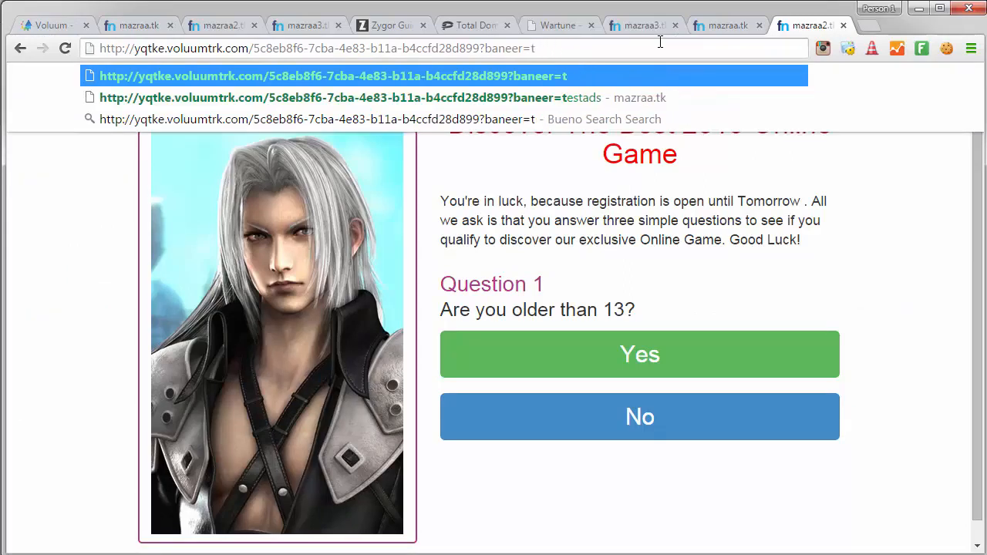
{"action": "key", "text": "BackSpace"}
{"action": "type", "text": "ads"}
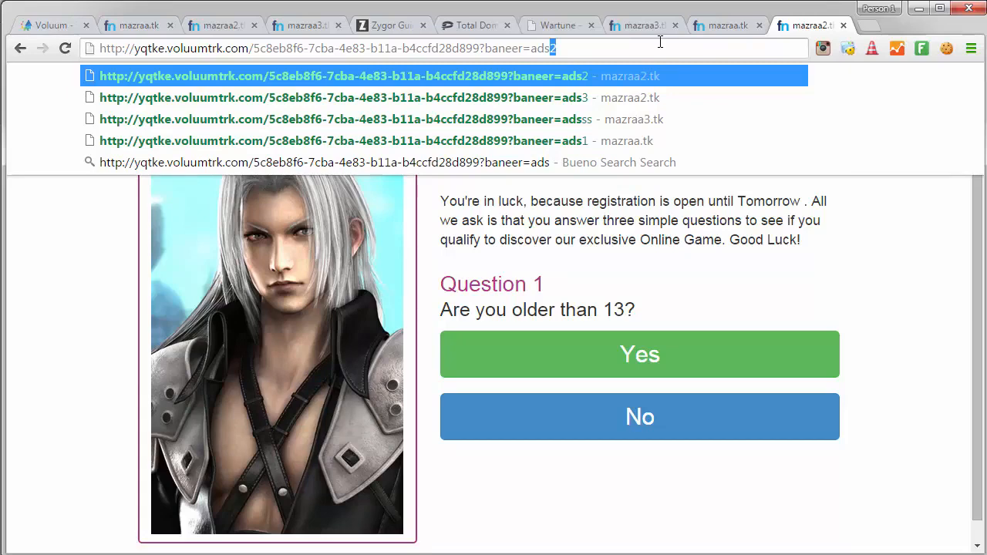
{"action": "type", "text": "1"}
{"action": "key", "text": "Return"}
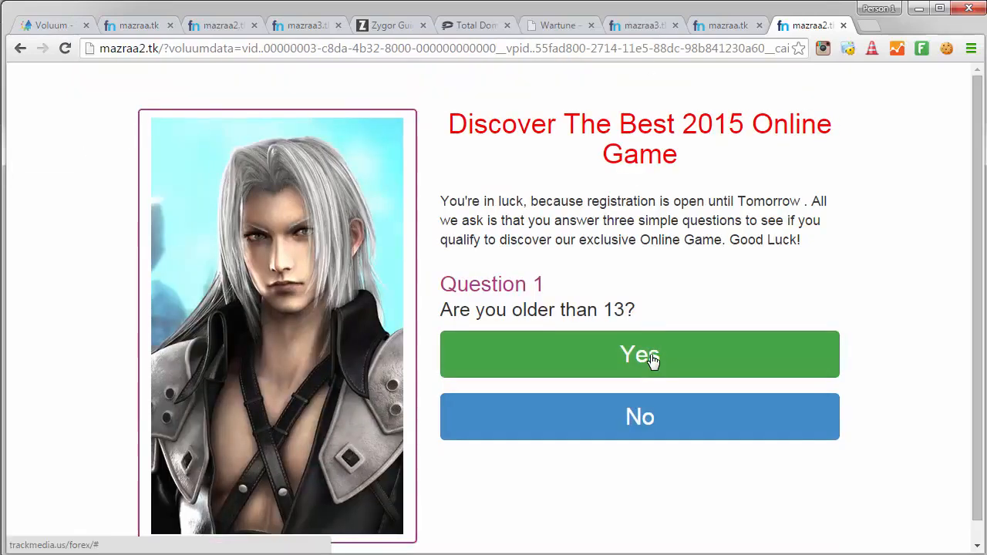
Answer Yes to the landing page's questions and click through to the offer with Play Now, closing its tab at the end.
{"action": "left_click", "coordinate": [651, 359]}
{"action": "left_click", "coordinate": [652, 359]}
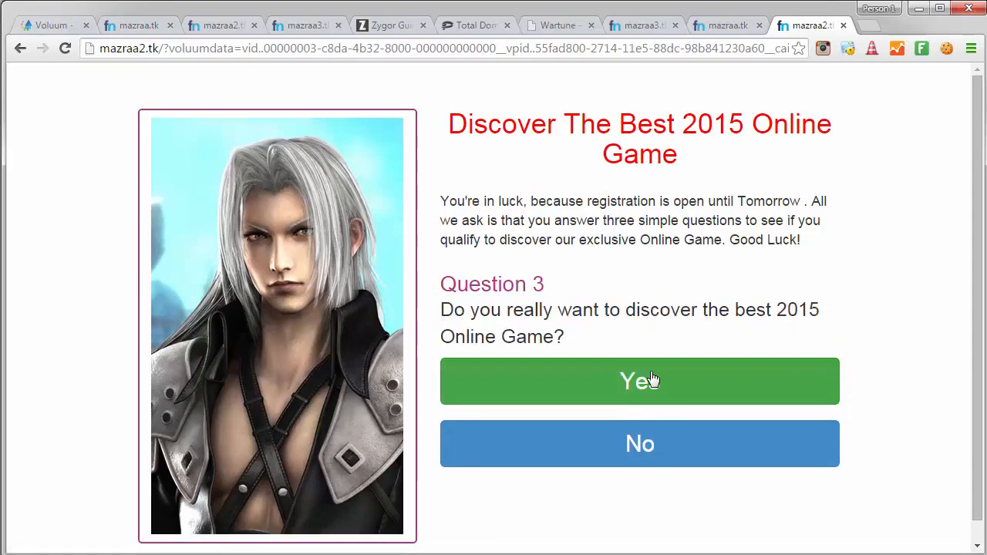
{"action": "left_click", "coordinate": [652, 378]}
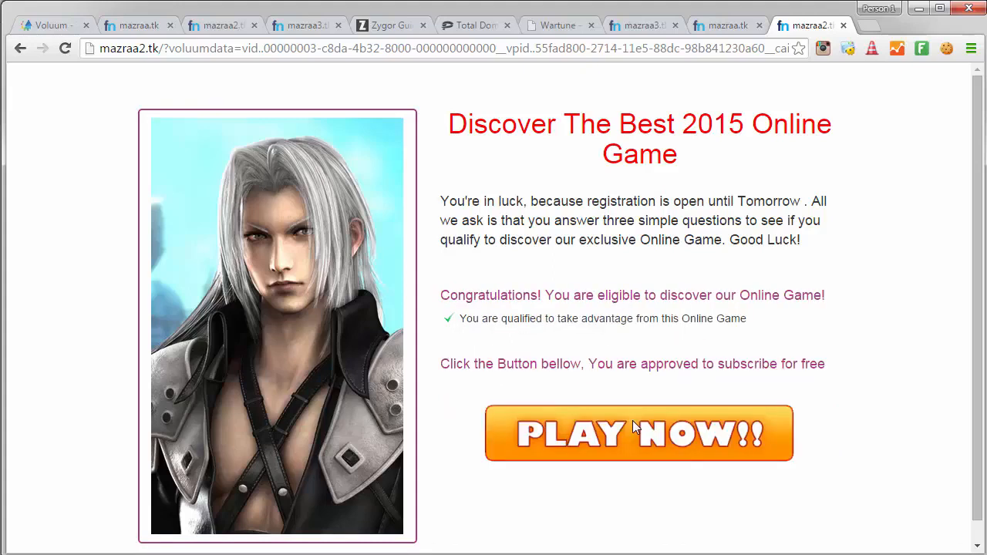
{"action": "left_click", "coordinate": [633, 422]}
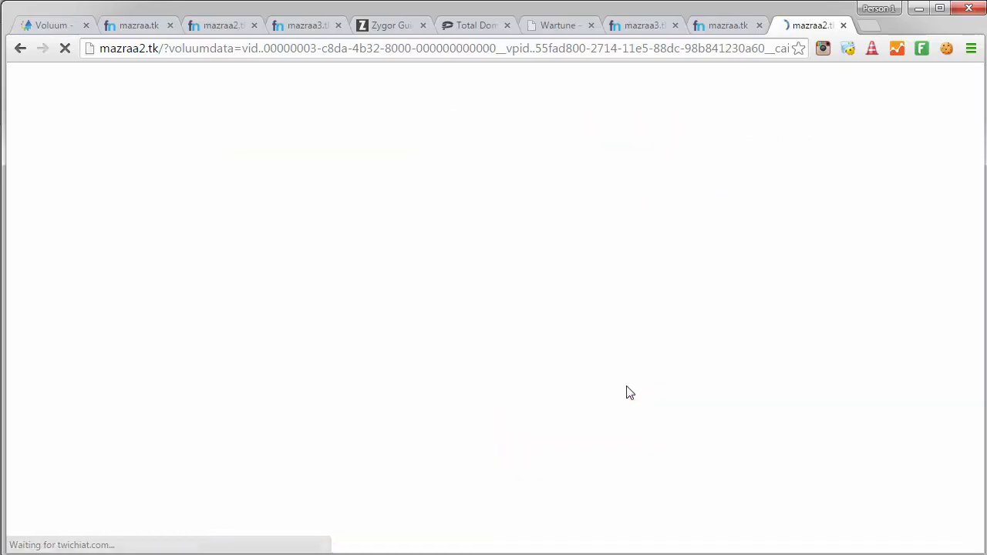
{"action": "key", "text": "ctrl+w"}
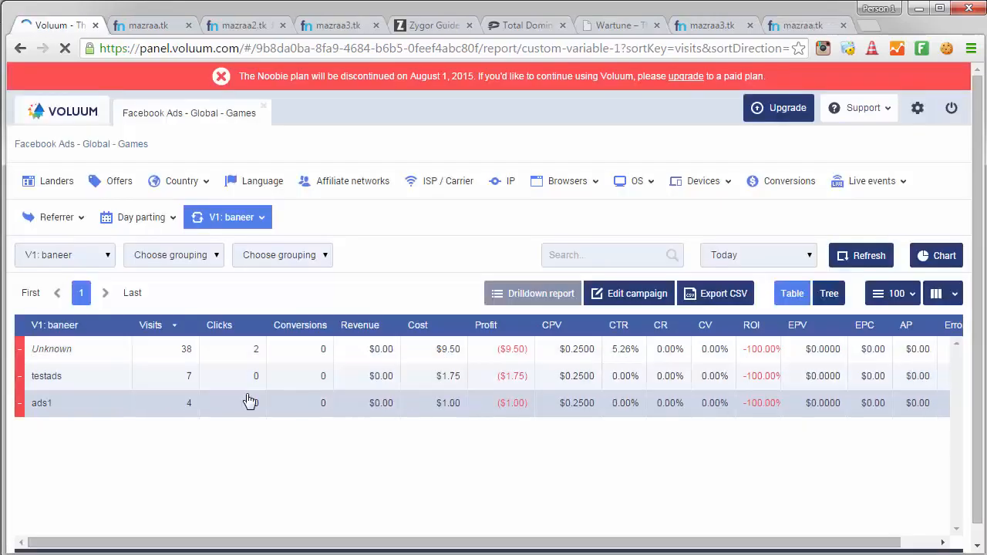